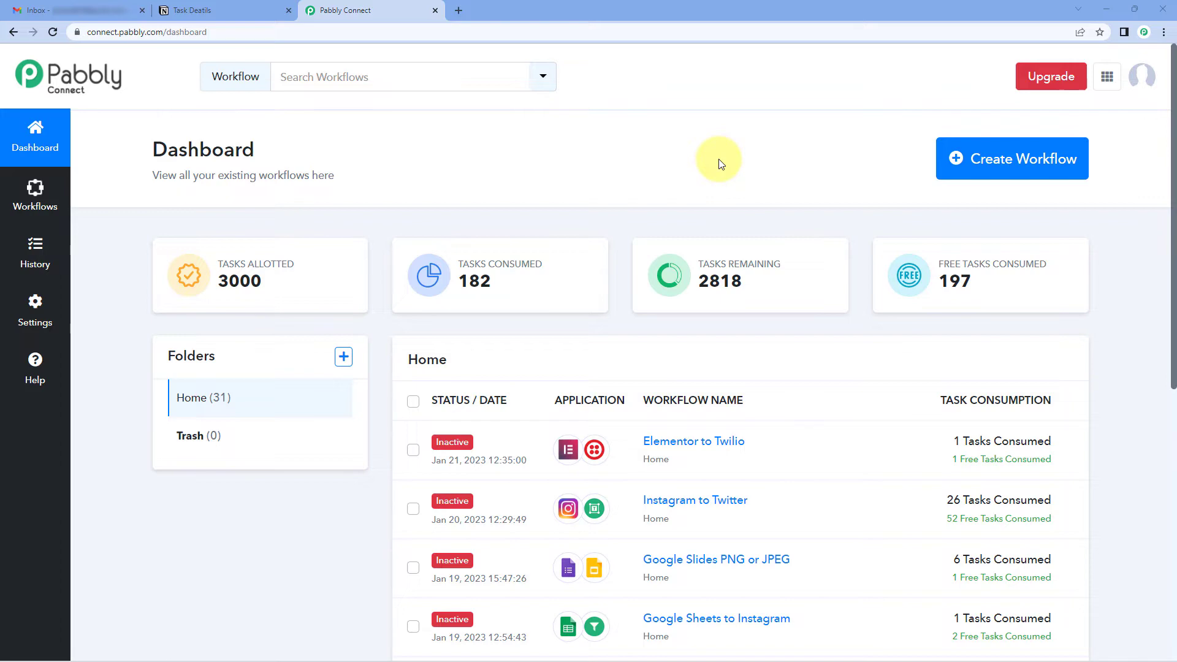
# Step: Create a new workflow named "Google Tasks to Notion"
pyautogui.click(992, 177)
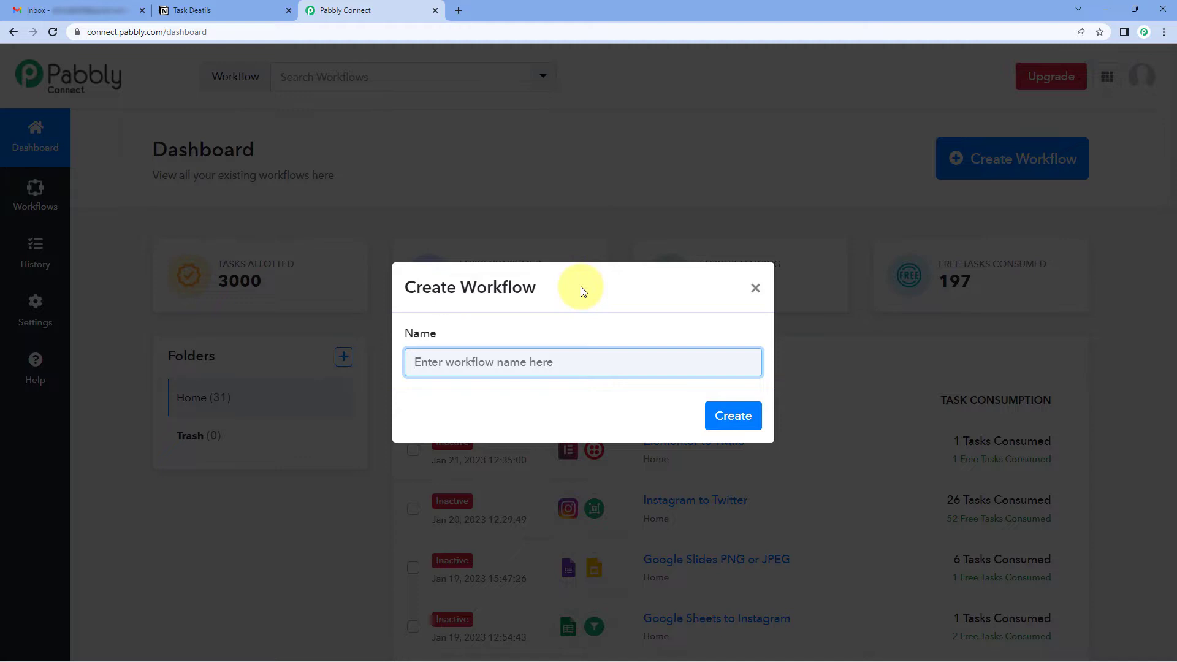
pyautogui.write('Google')
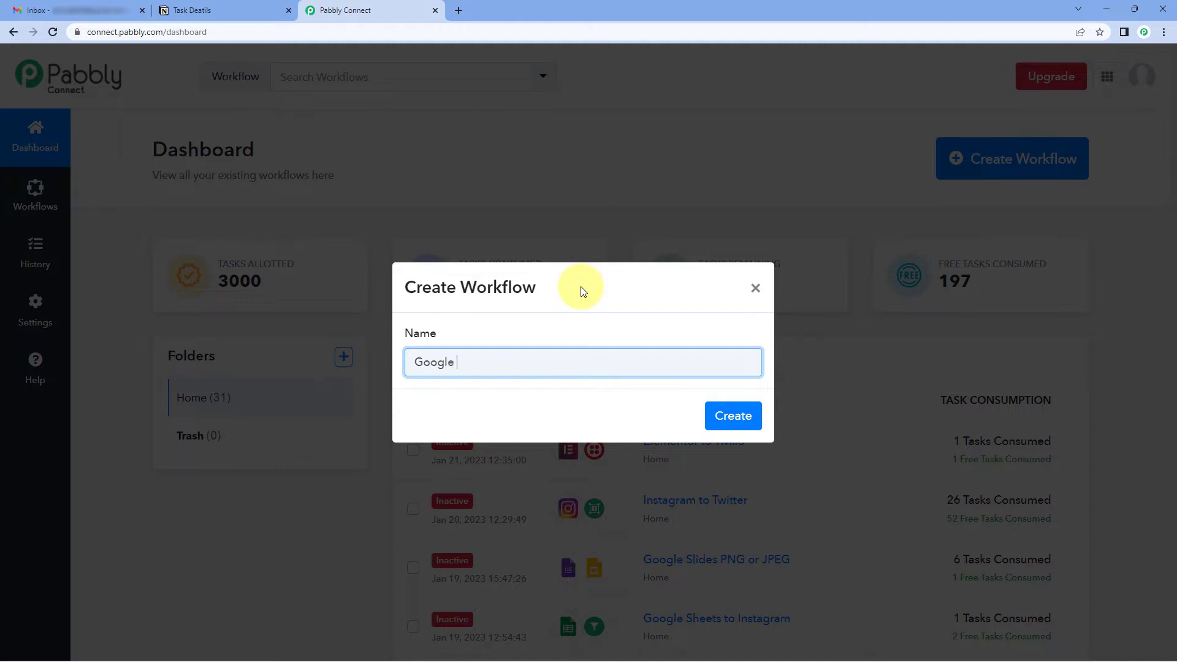
pyautogui.write(' Tasks to Notion')
pyautogui.click(719, 416)
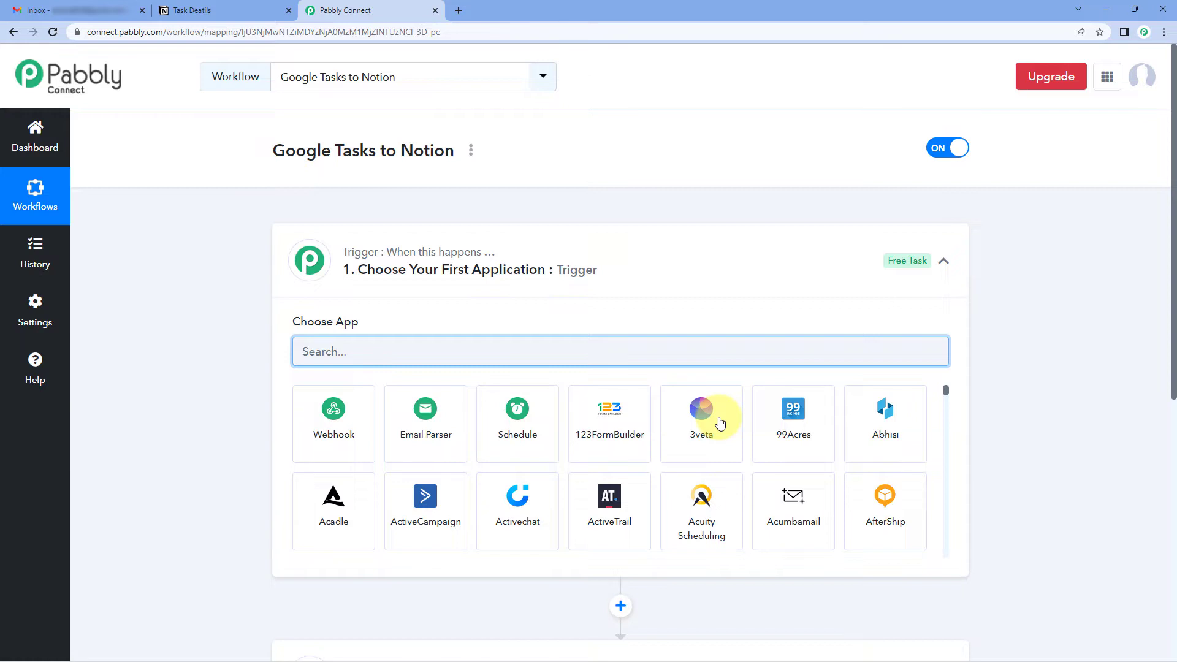
pyautogui.click(693, 249)
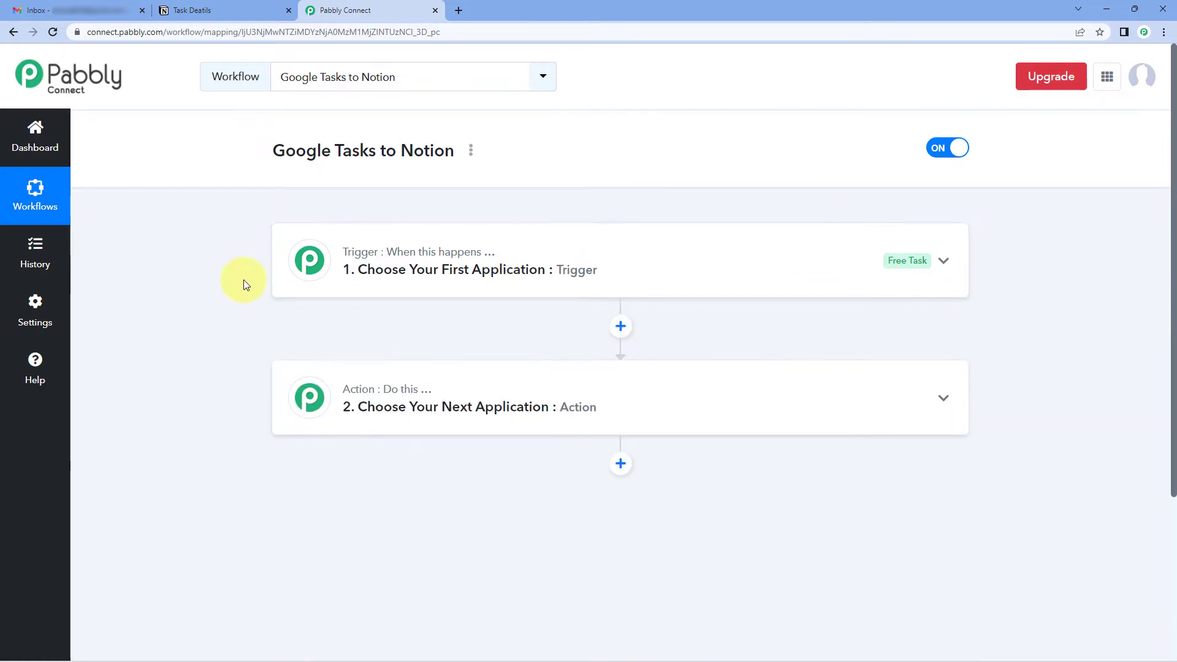
pyautogui.scroll(-1, 244, 284)
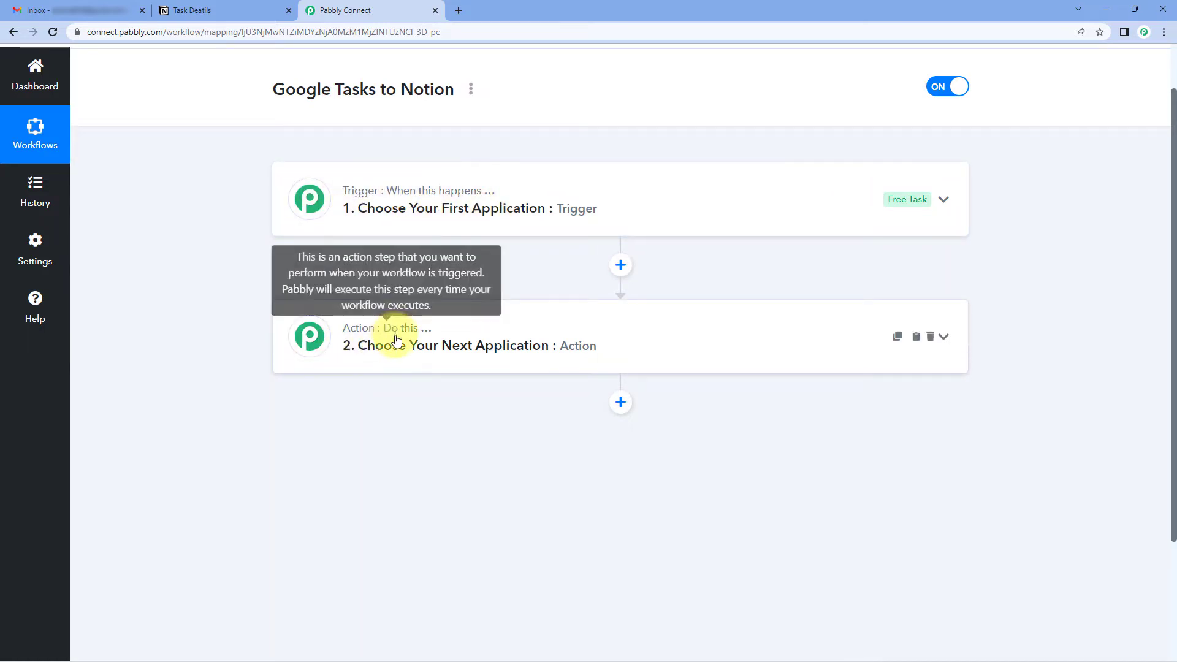
pyautogui.click(549, 184)
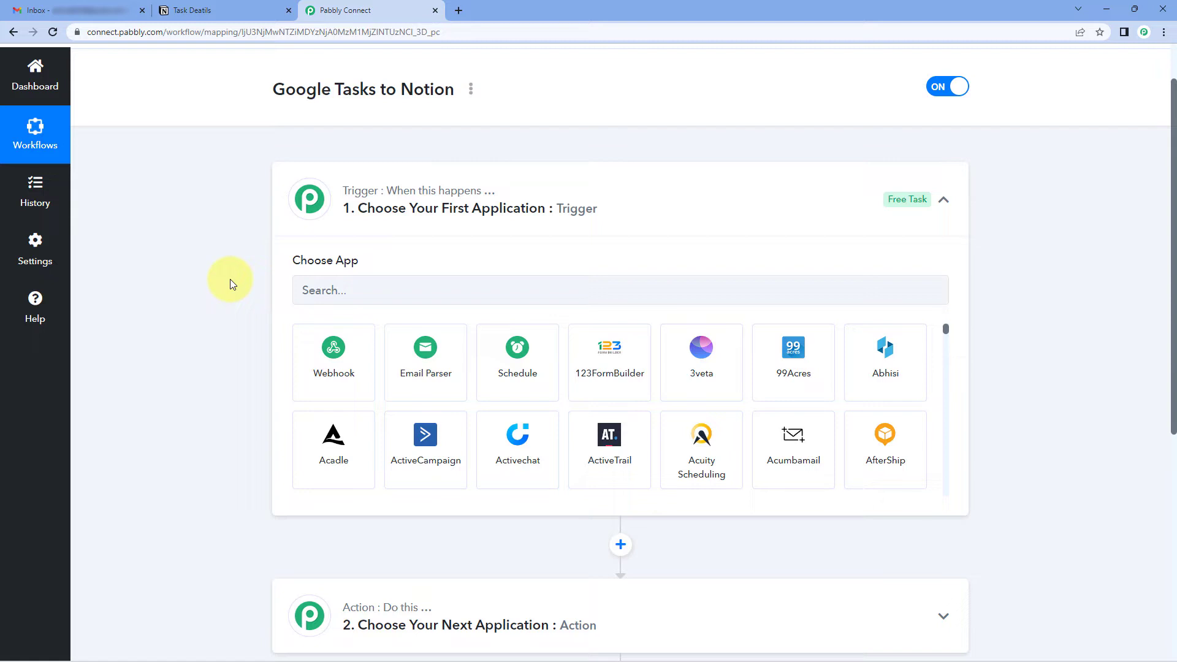
# Step: Switch to Gmail, open Google Tasks beside the inbox, and return to the Pabbly Connect workflow
pyautogui.click(92, 9)
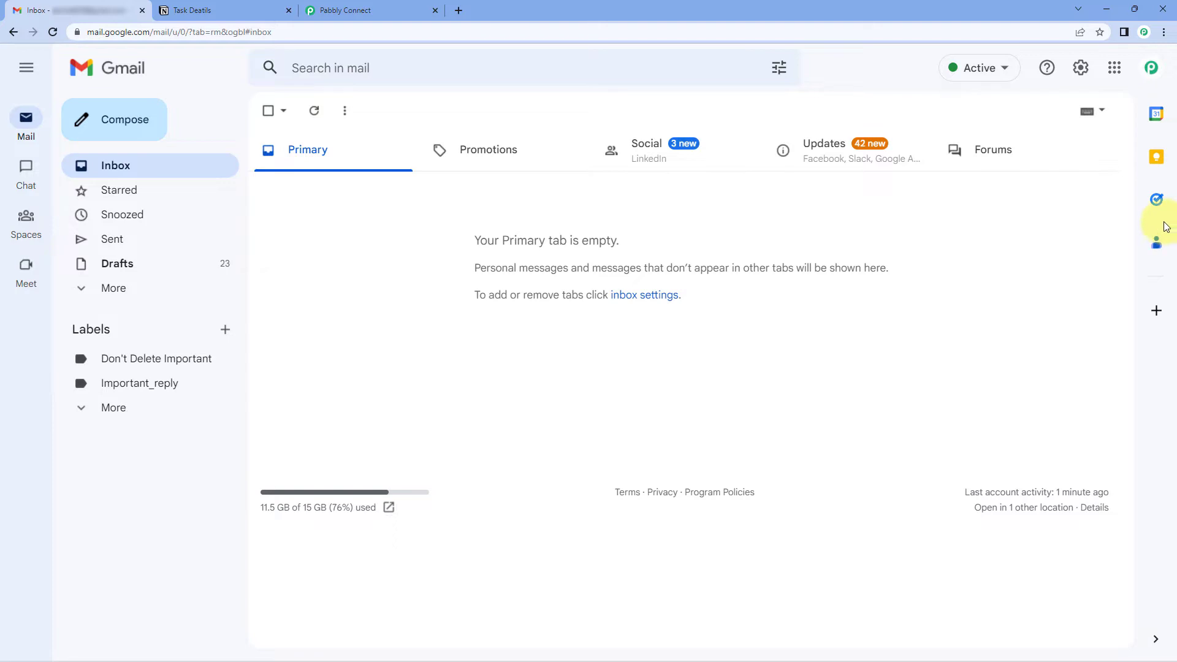
pyautogui.click(1156, 200)
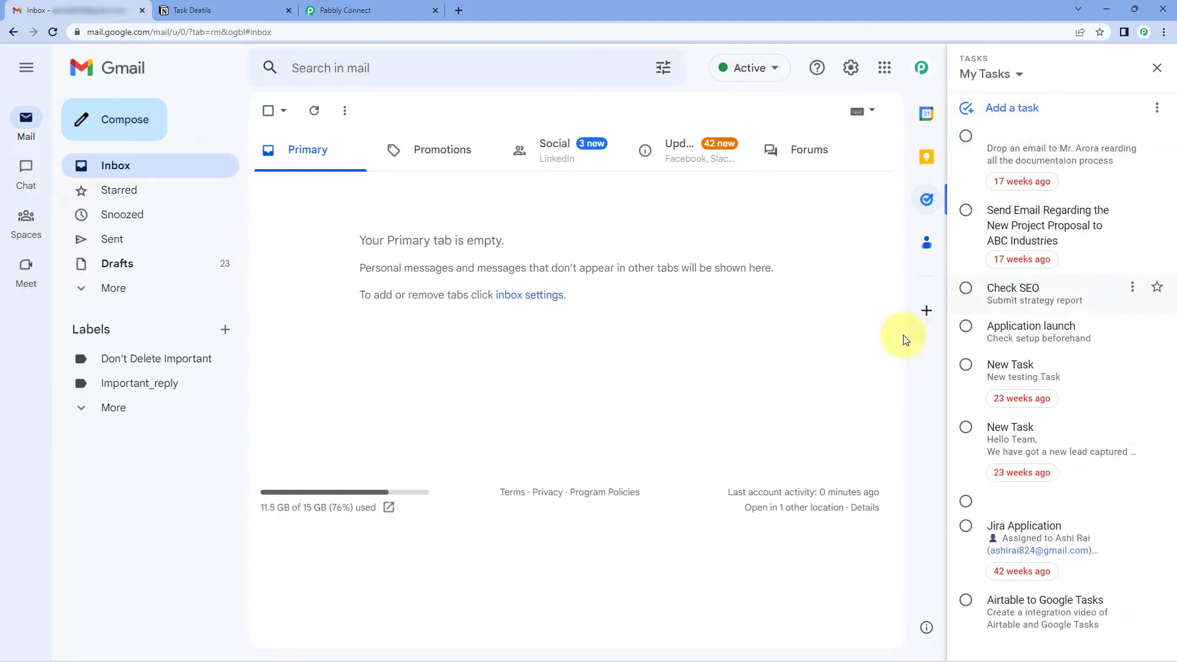
pyautogui.click(335, 10)
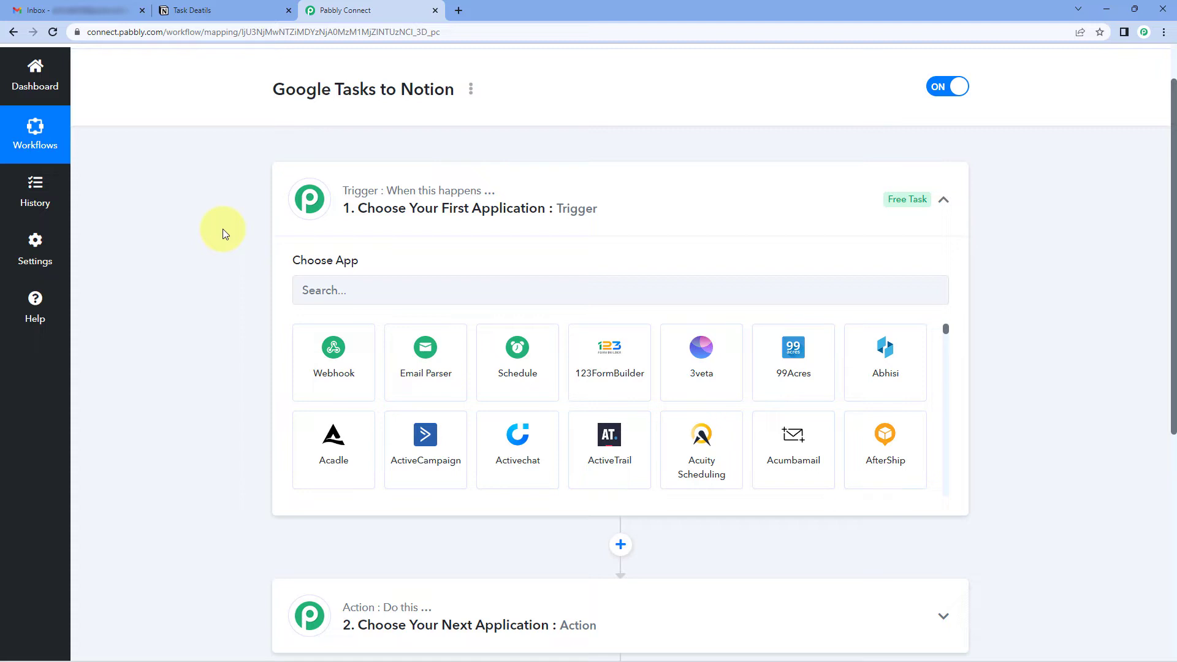
# Step: Choose Google Tasks as the trigger application and New Task as its trigger event
pyautogui.click(403, 292)
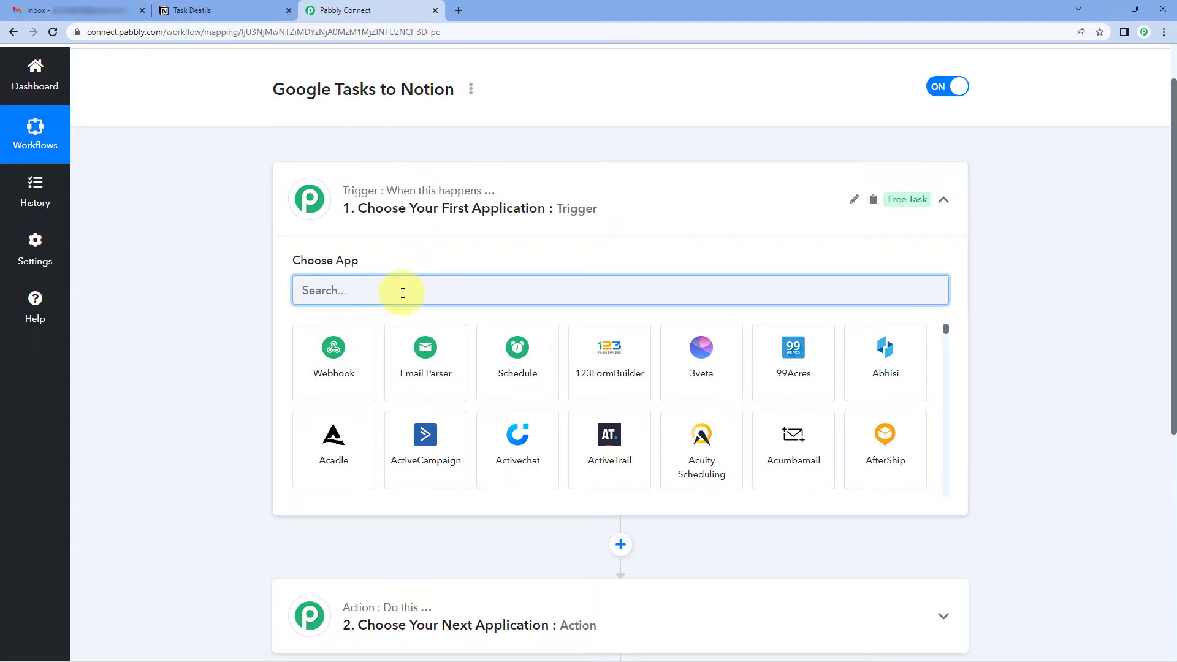
pyautogui.write('Google ')
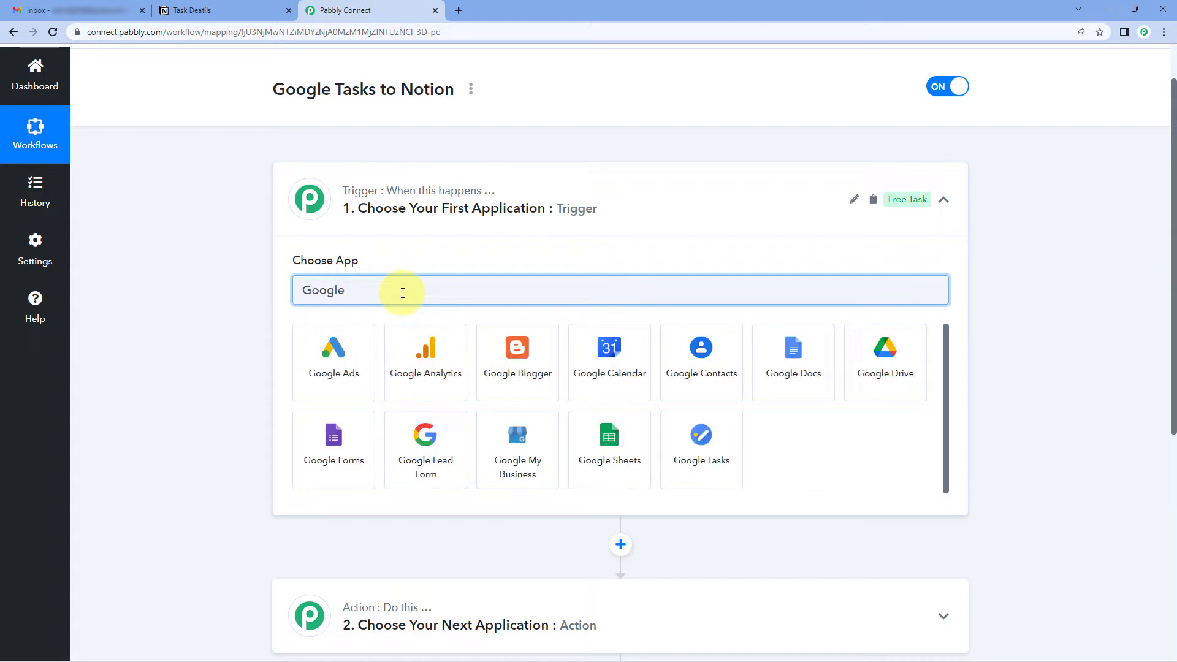
pyautogui.write('Tasks')
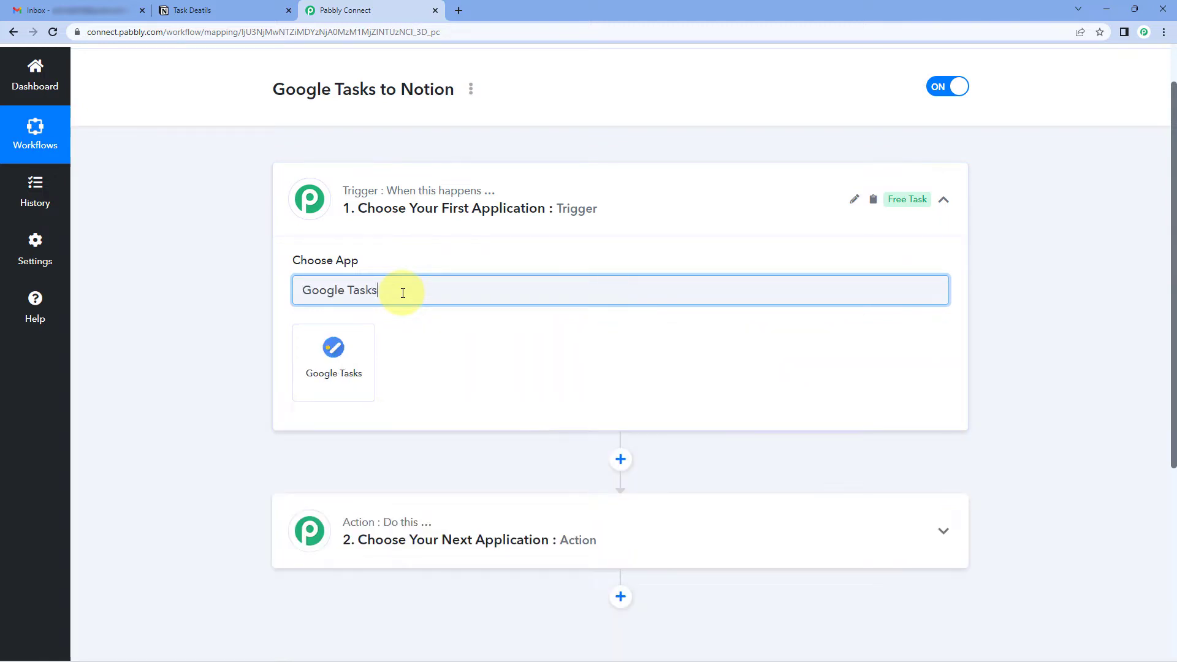
pyautogui.click(360, 356)
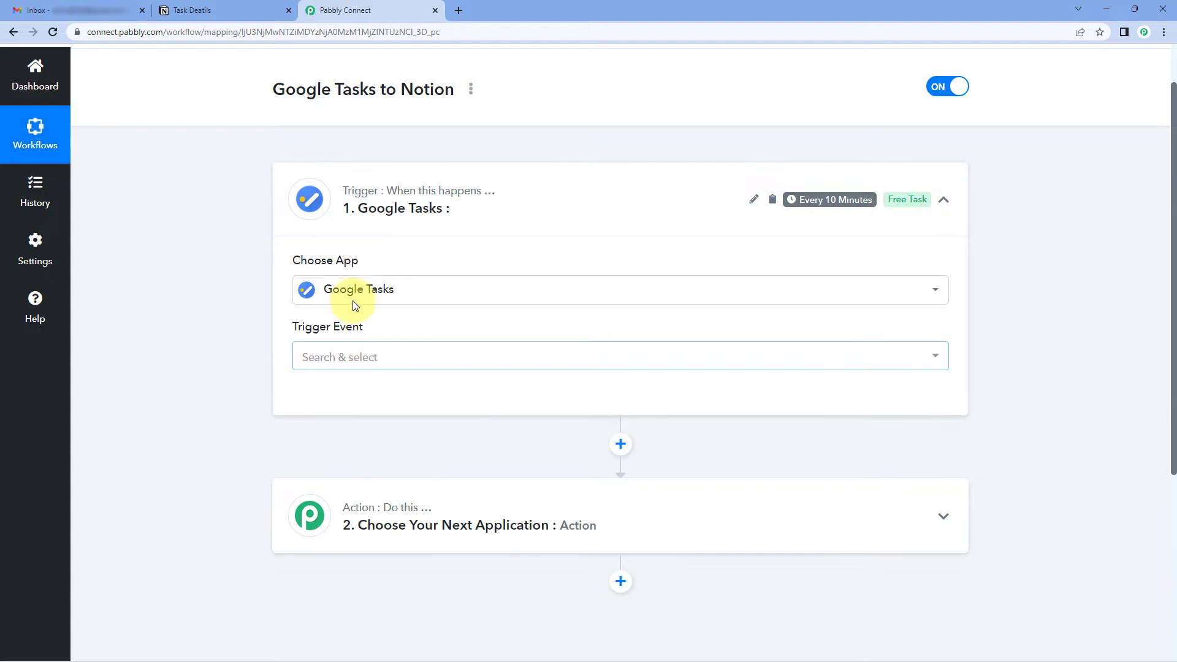
pyautogui.scroll(-2, 256, 319)
pyautogui.click(407, 236)
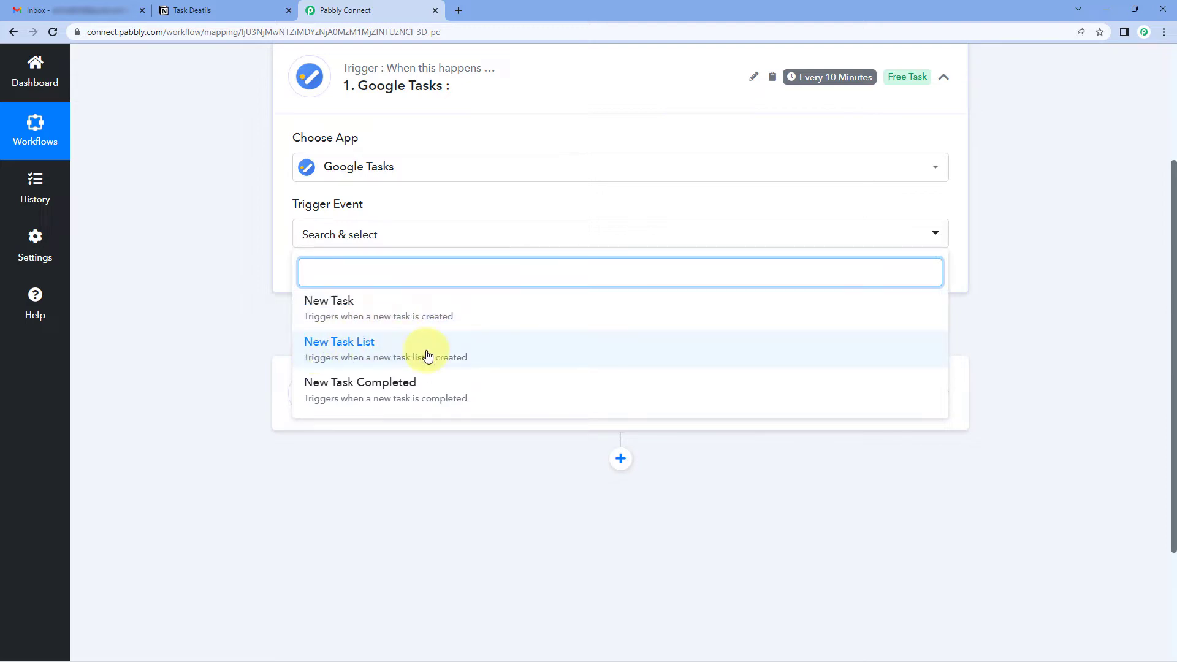
pyautogui.click(393, 306)
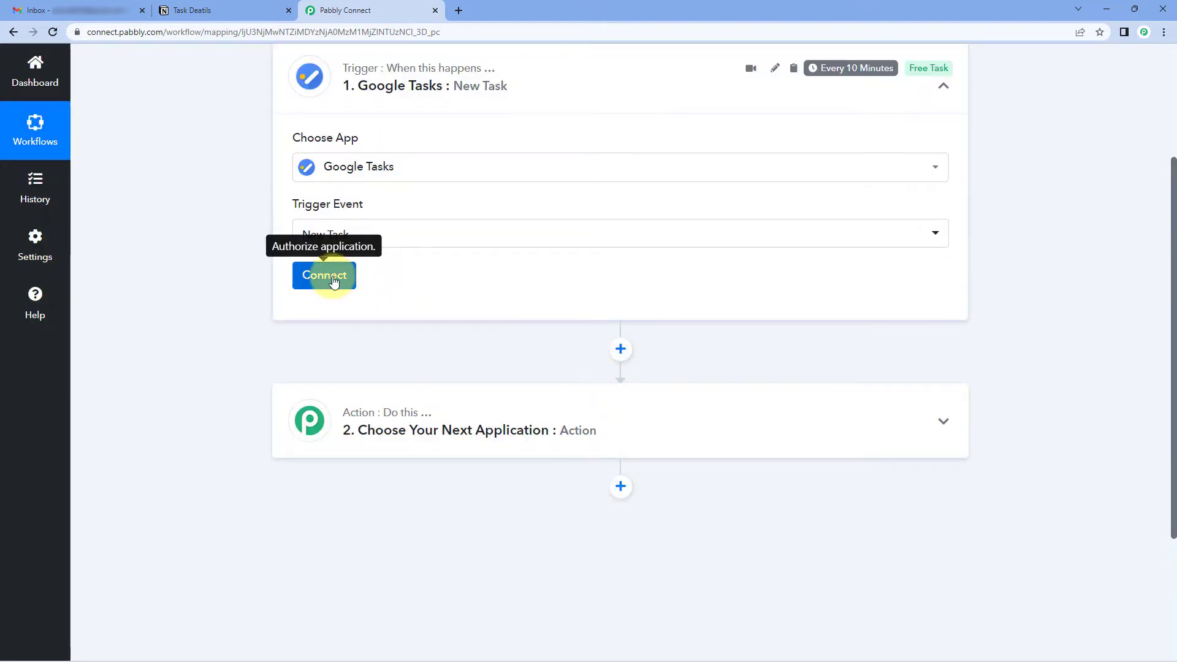
# Step: Connect the trigger through a new Google Tasks connection, signing in with the Pabbly Google account and granting access
pyautogui.click(333, 282)
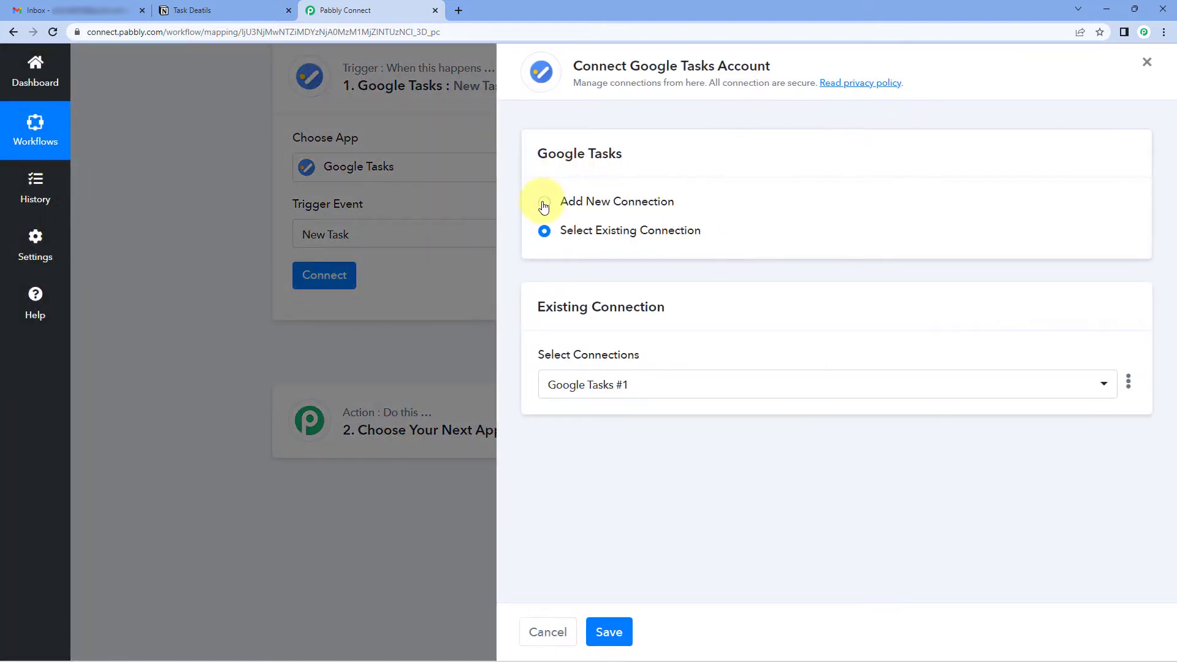
pyautogui.click(544, 203)
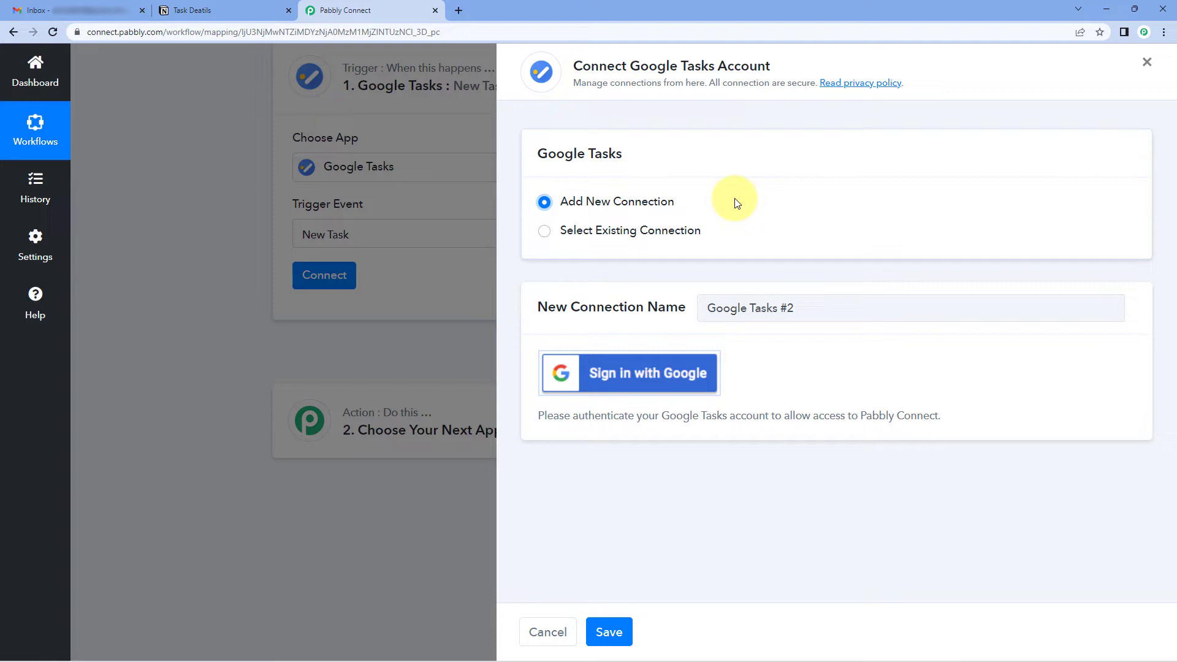
pyautogui.click(628, 384)
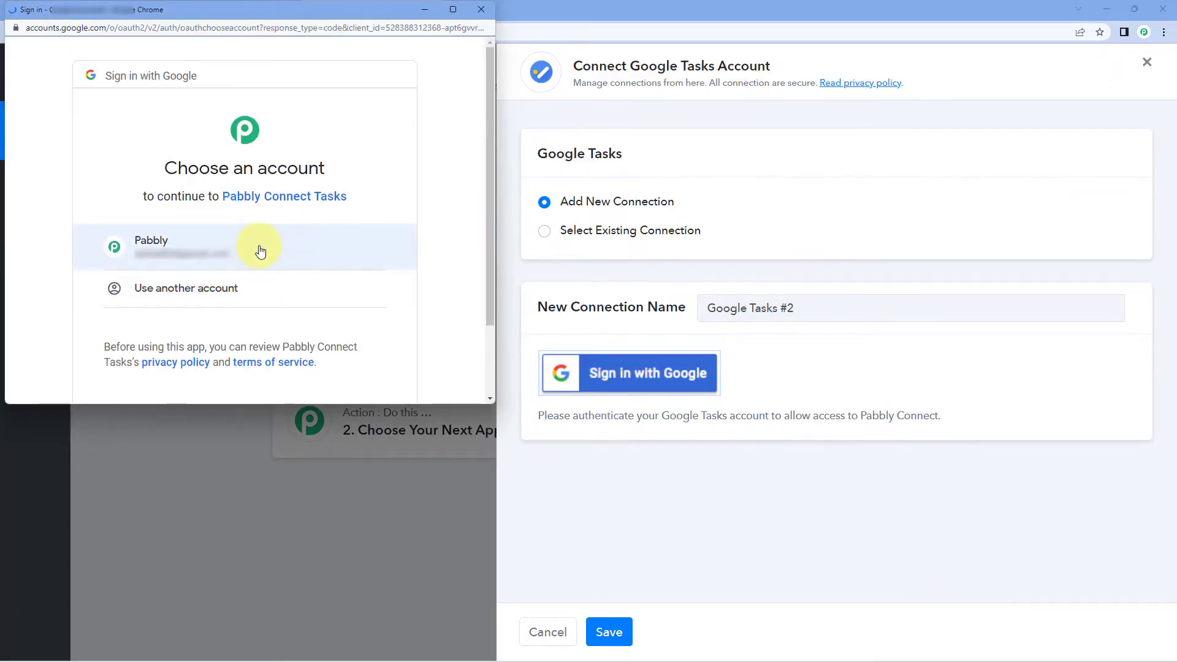
pyautogui.click(260, 251)
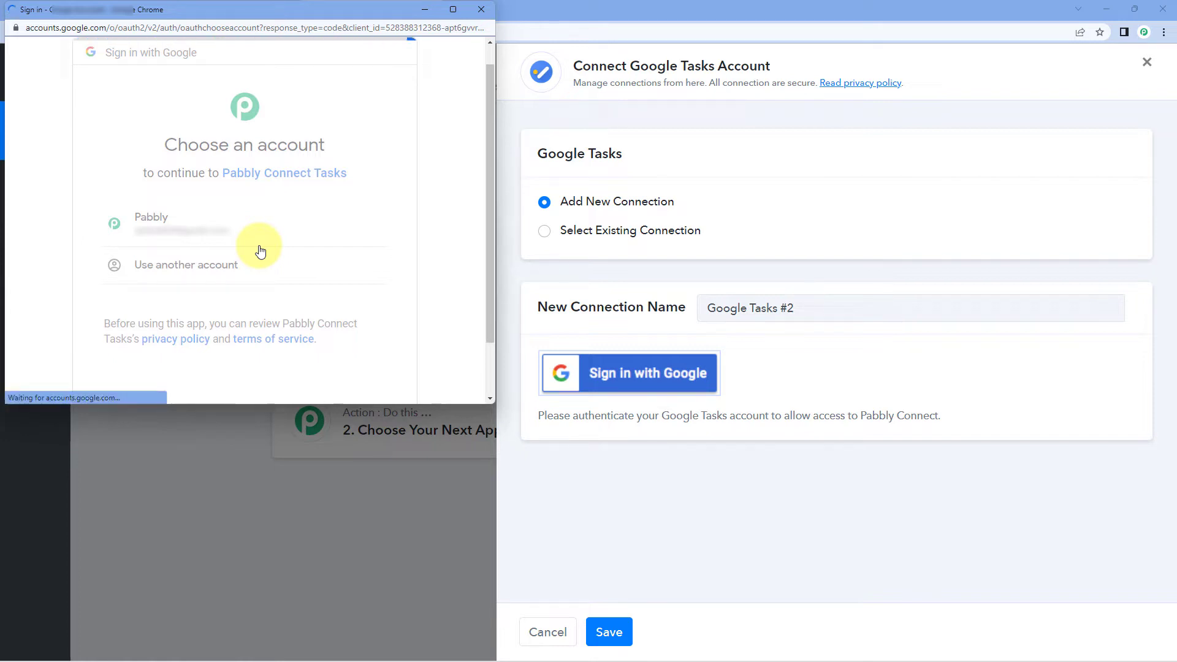
pyautogui.scroll(-4, 260, 250)
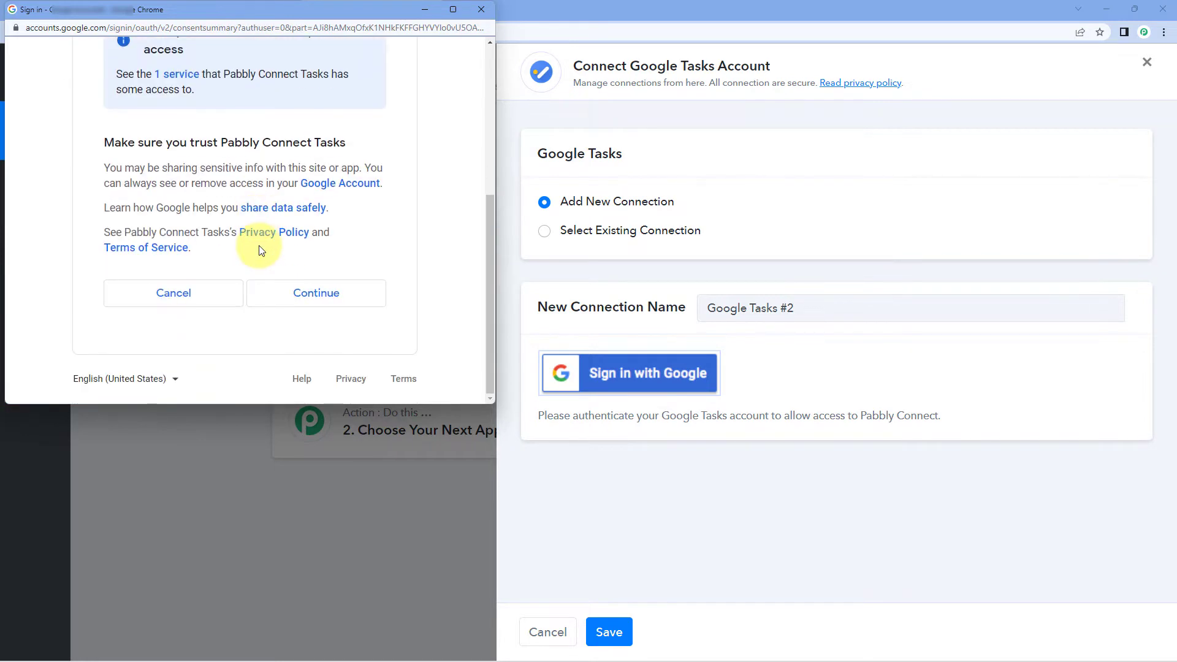
pyautogui.click(365, 295)
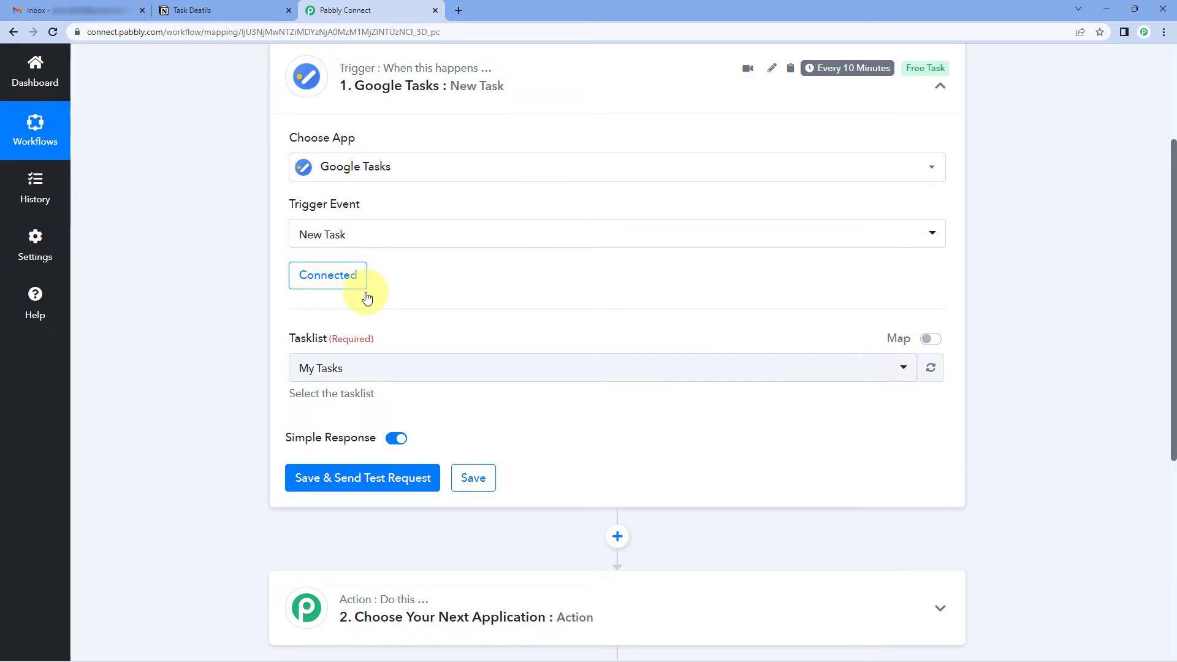
# Step: Open the trigger's tasklist choices, and switch to Gmail to display the Teamwork list in Google Tasks
pyautogui.scroll(-1, 366, 297)
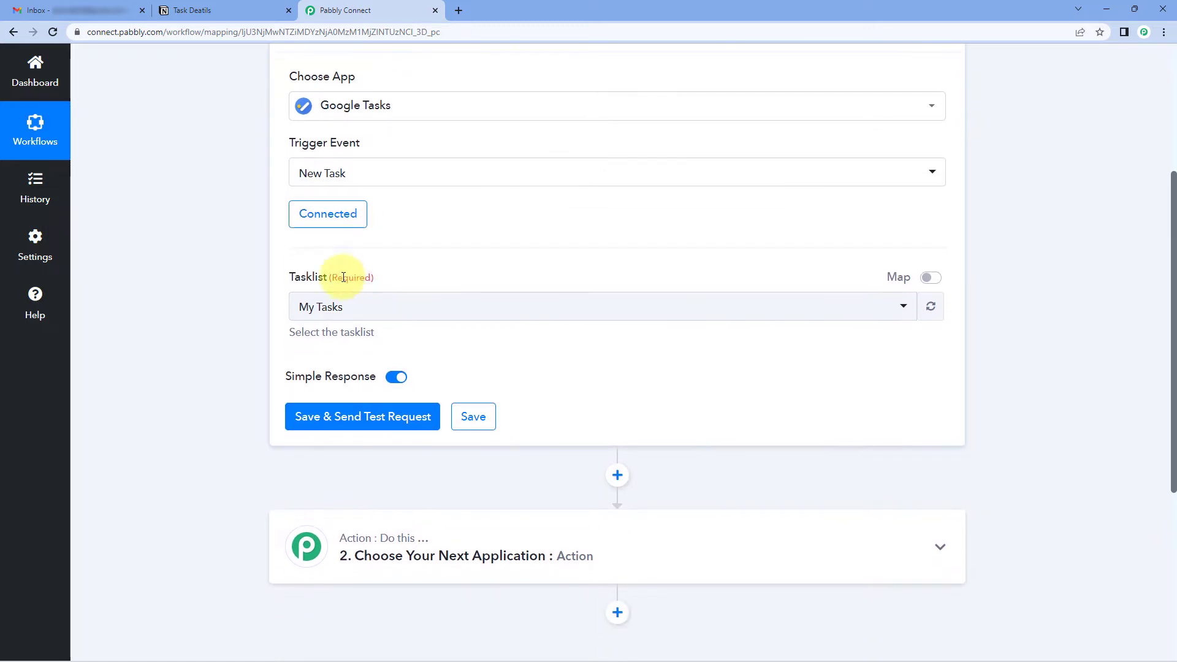
pyautogui.click(411, 306)
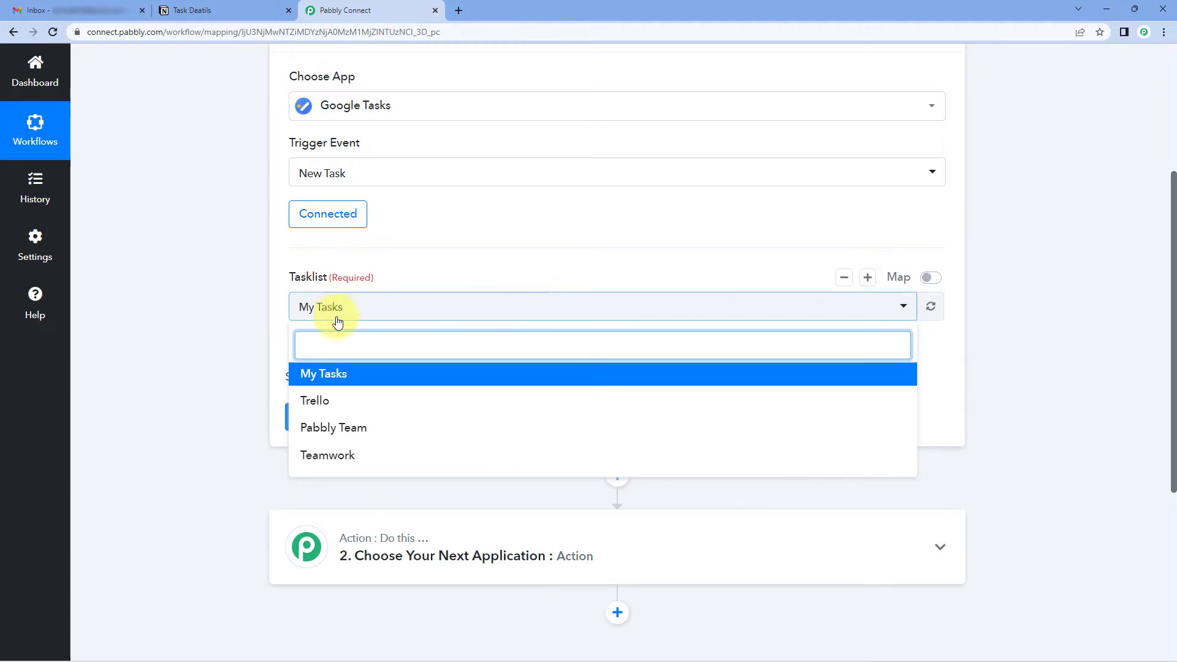
pyautogui.click(9, 7)
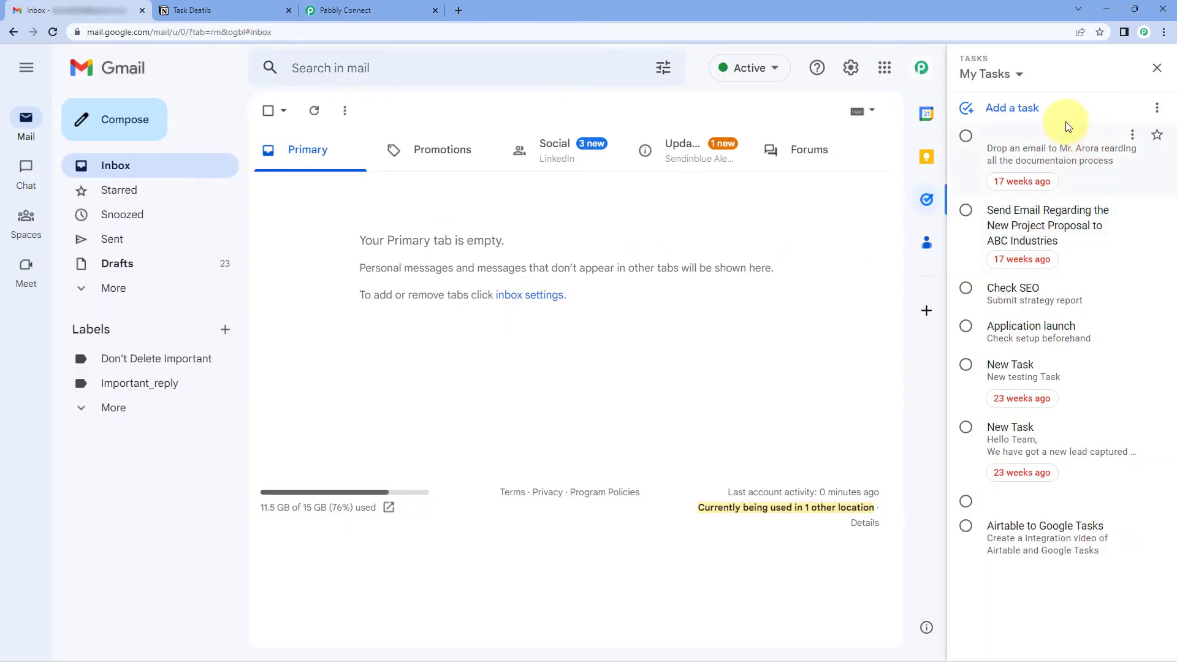
pyautogui.click(1025, 78)
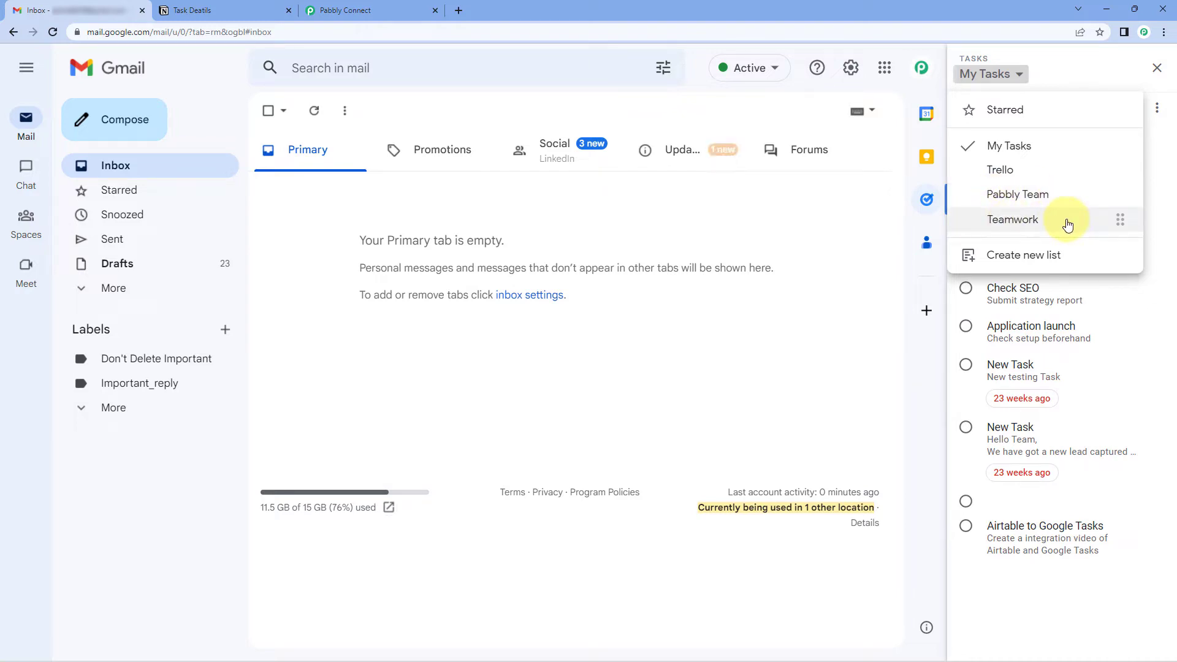
pyautogui.click(1035, 225)
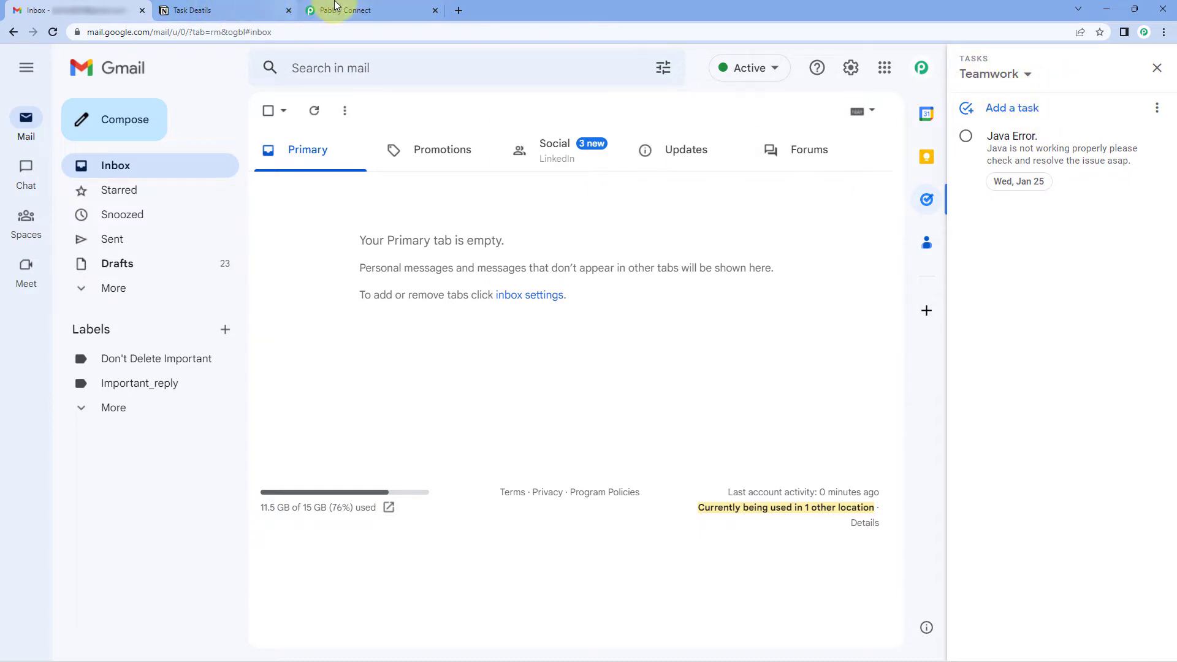
# Step: Return to Pabbly Connect and set the trigger's tasklist to Teamwork
pyautogui.click(316, 7)
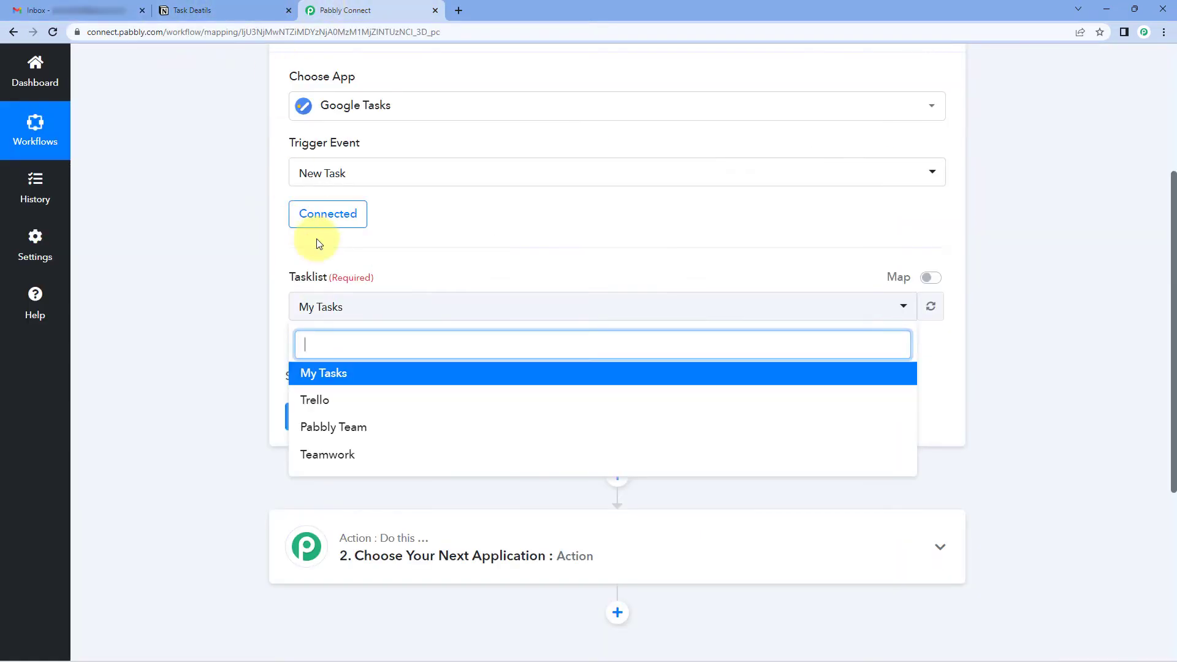
pyautogui.click(347, 456)
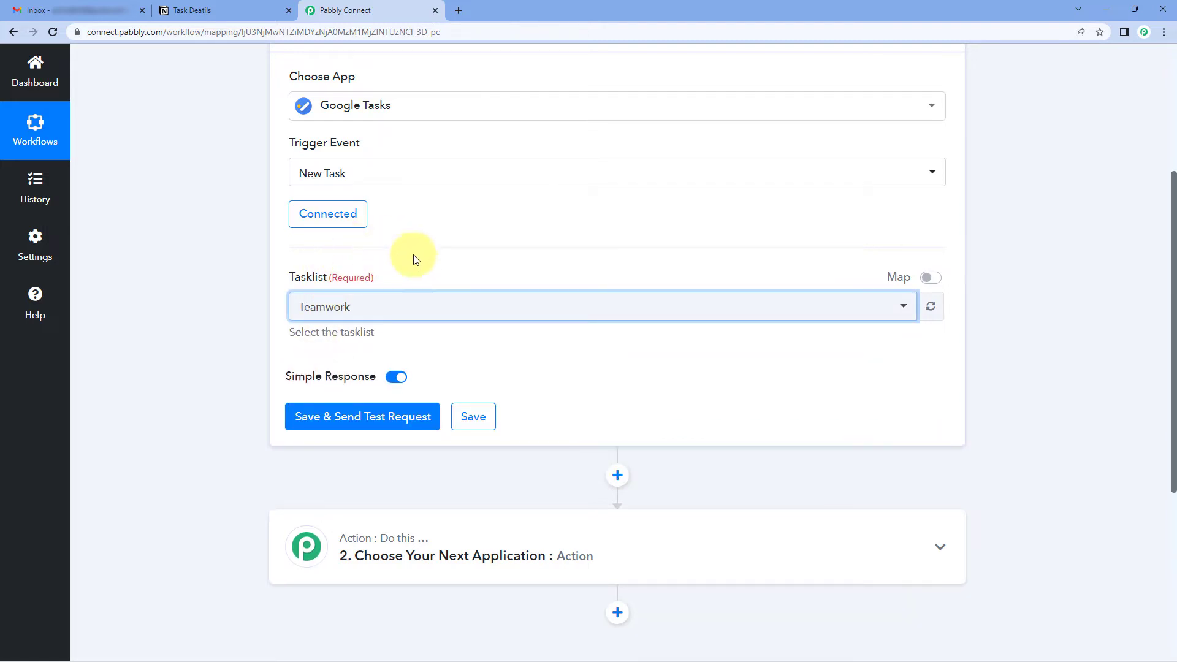
pyautogui.scroll(-1, 432, 266)
pyautogui.scroll(-2, 431, 267)
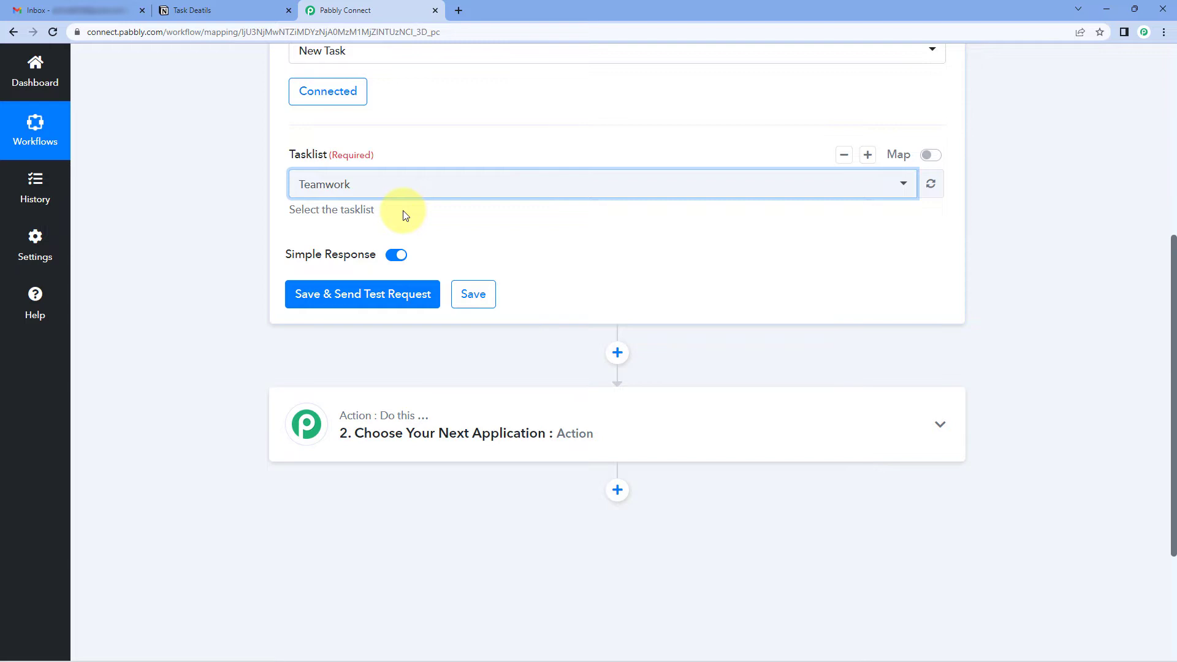
# Step: In Gmail, add a Teamwork task titled "Mailchimp Integration" with the details "We have to integrate Mailchimp inside Pabbly Connect"
pyautogui.click(83, 10)
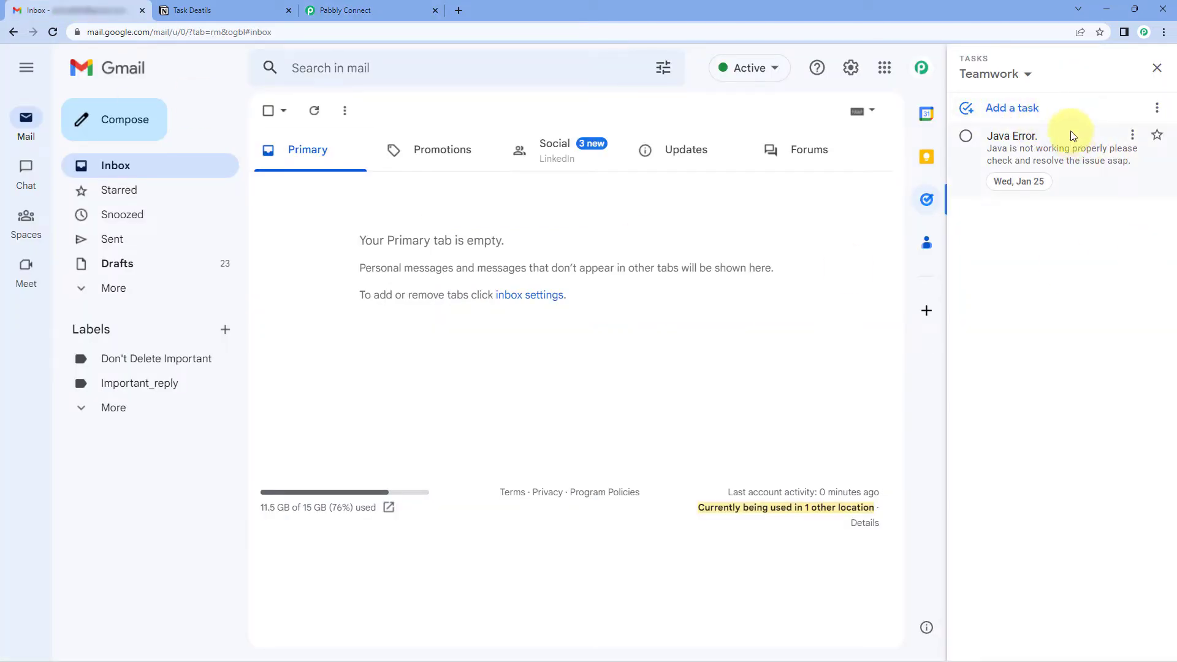
pyautogui.click(992, 107)
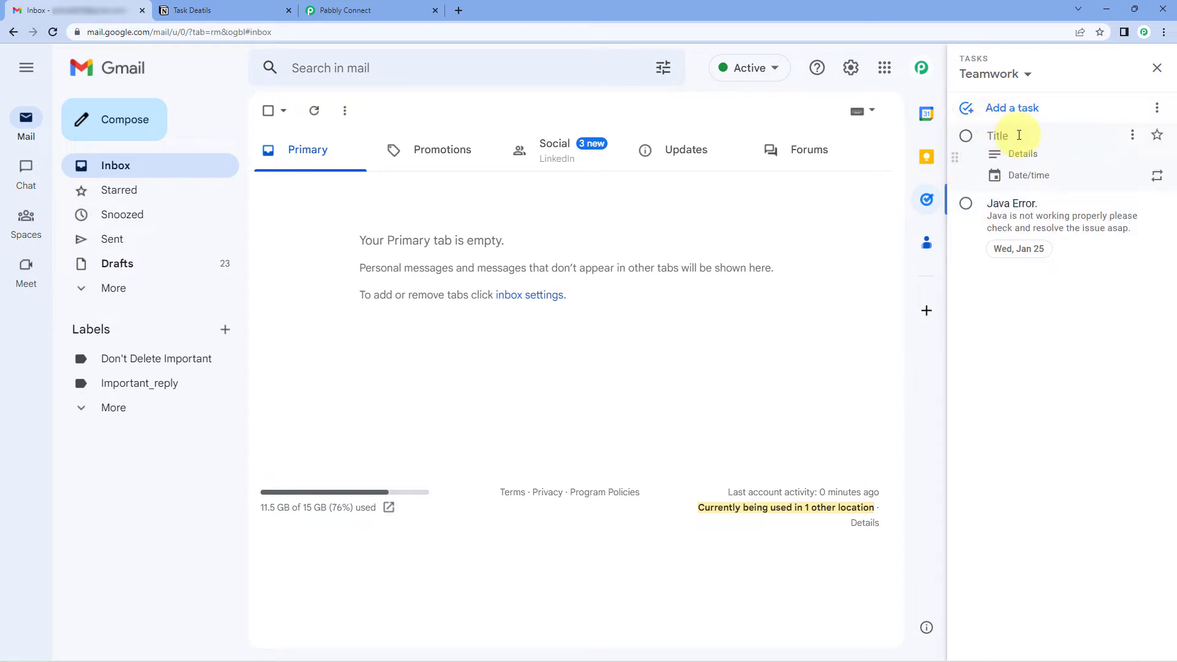
pyautogui.write('Mailchimp Integration')
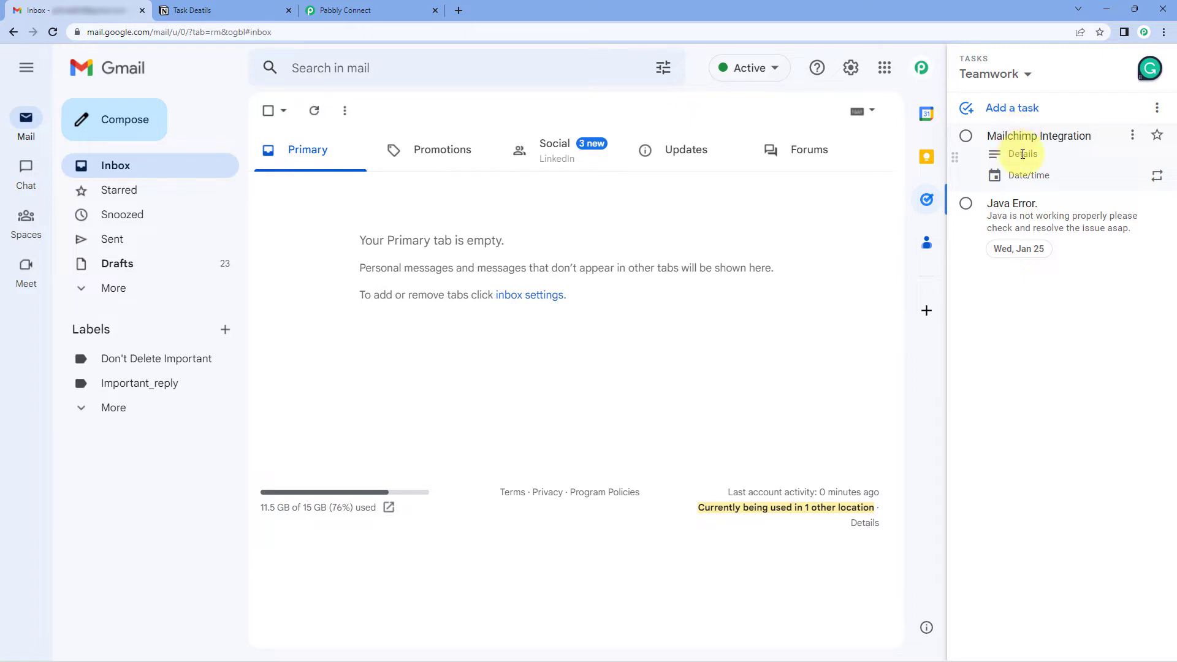
pyautogui.click(1022, 154)
pyautogui.write('We have to integrate mailchimp inside Pabbly Connect')
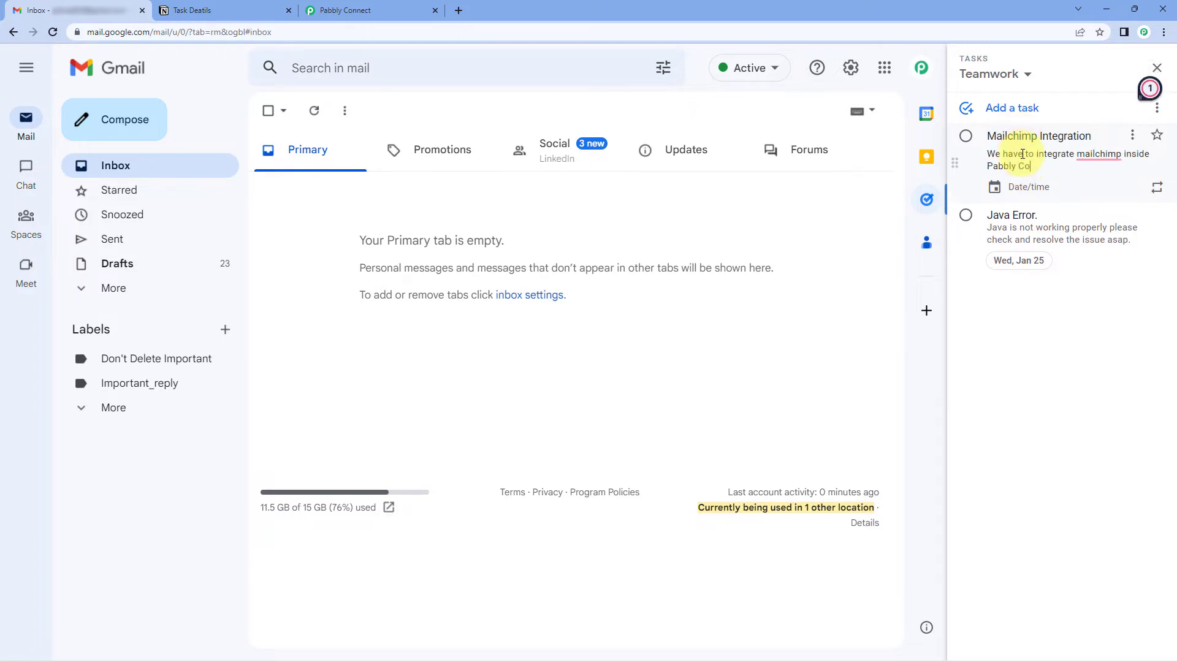
pyautogui.moveTo(1100, 153)
pyautogui.click(999, 188)
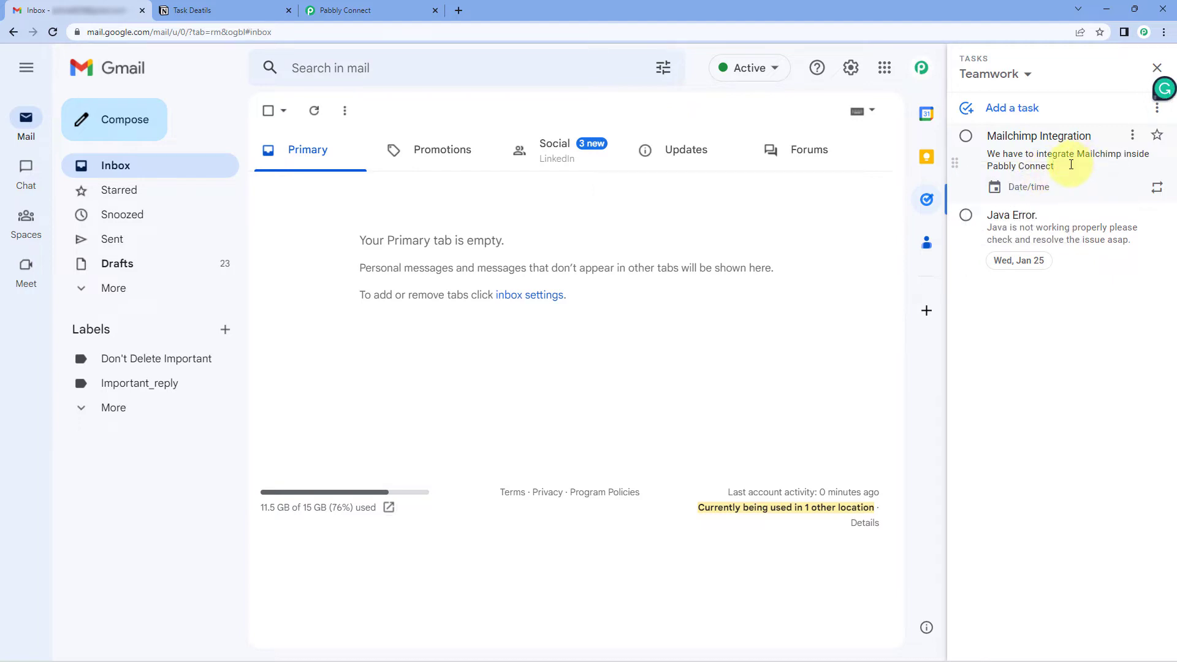
# Step: Set the due date of the Mailchimp Integration task to Thursday, January 26, 2023
pyautogui.click(1043, 187)
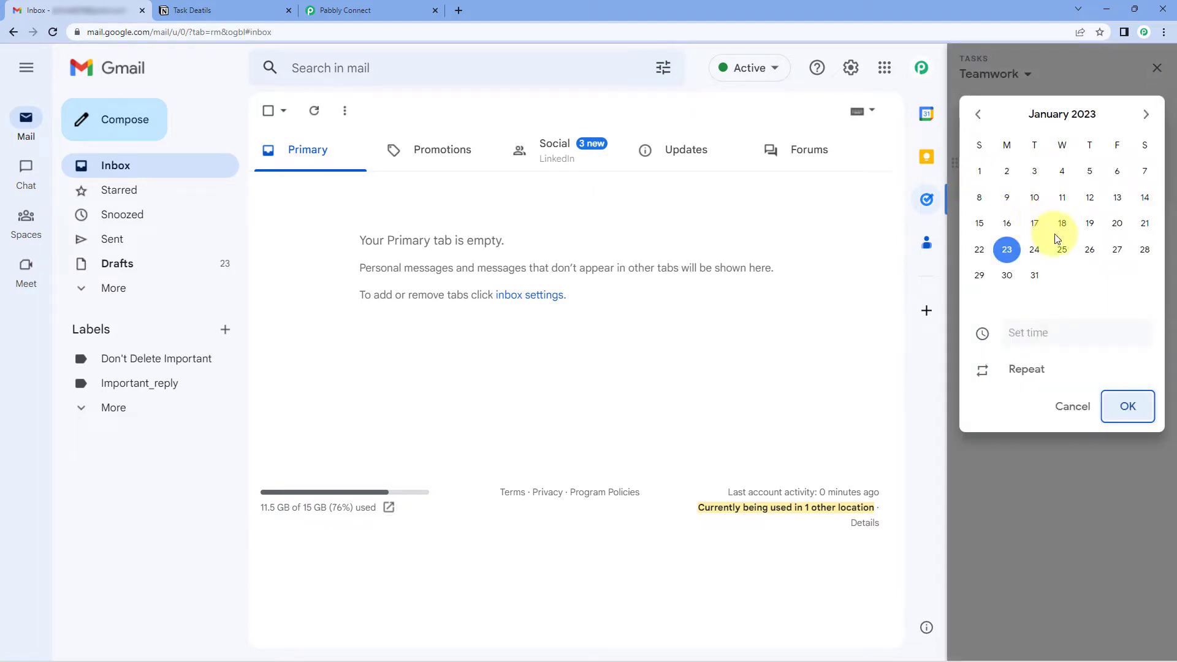
pyautogui.click(1091, 250)
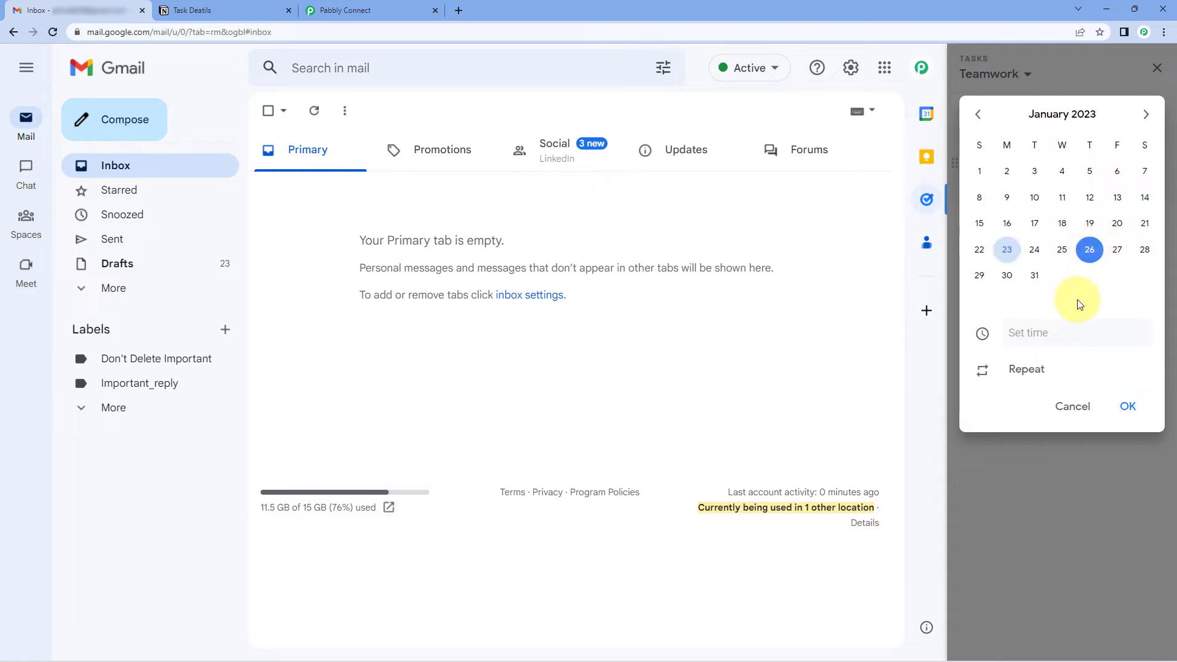
pyautogui.click(1125, 408)
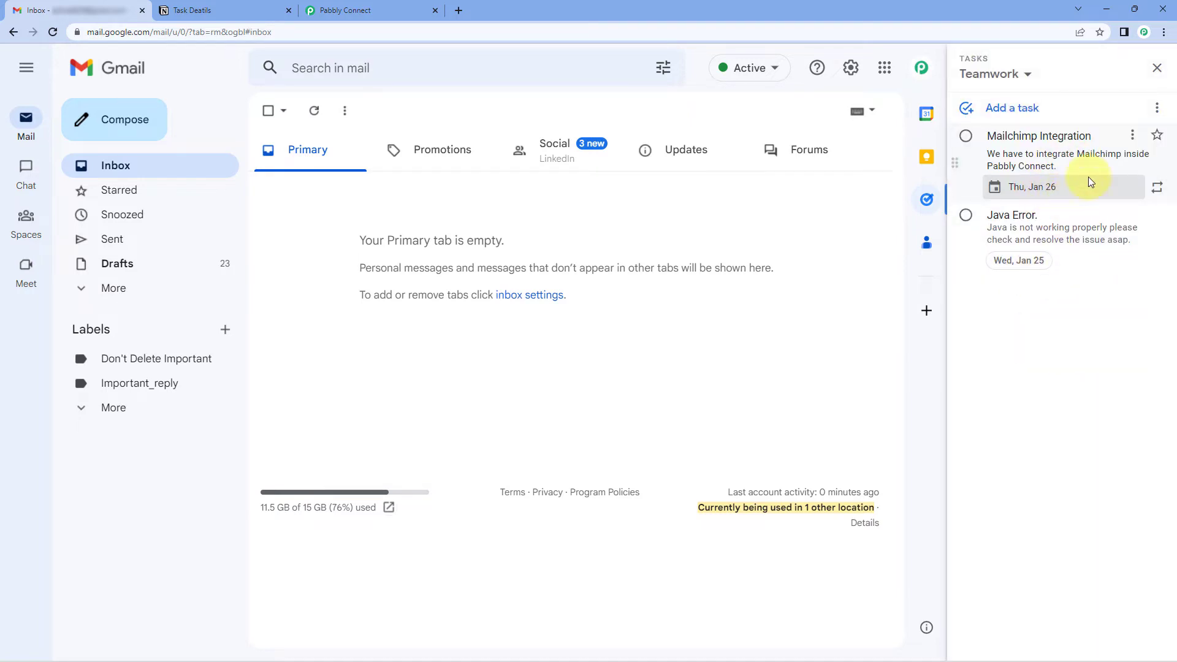
pyautogui.click(1077, 314)
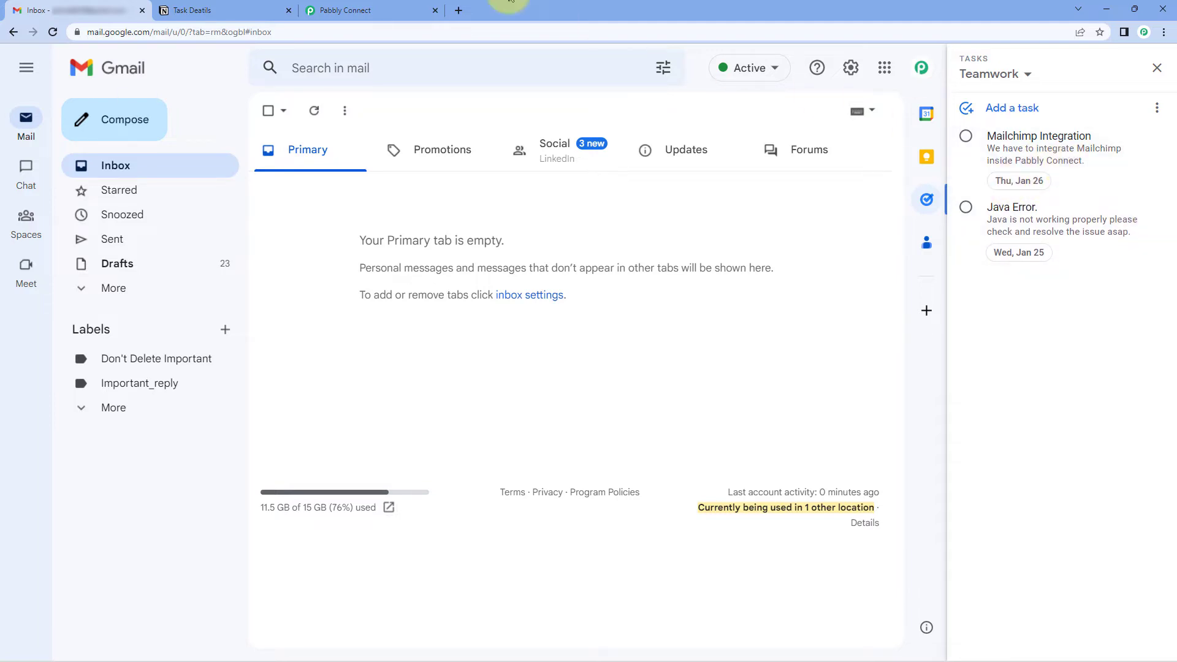
# Step: Return to Pabbly Connect, then save the Google Tasks trigger and send its test request
pyautogui.click(381, 8)
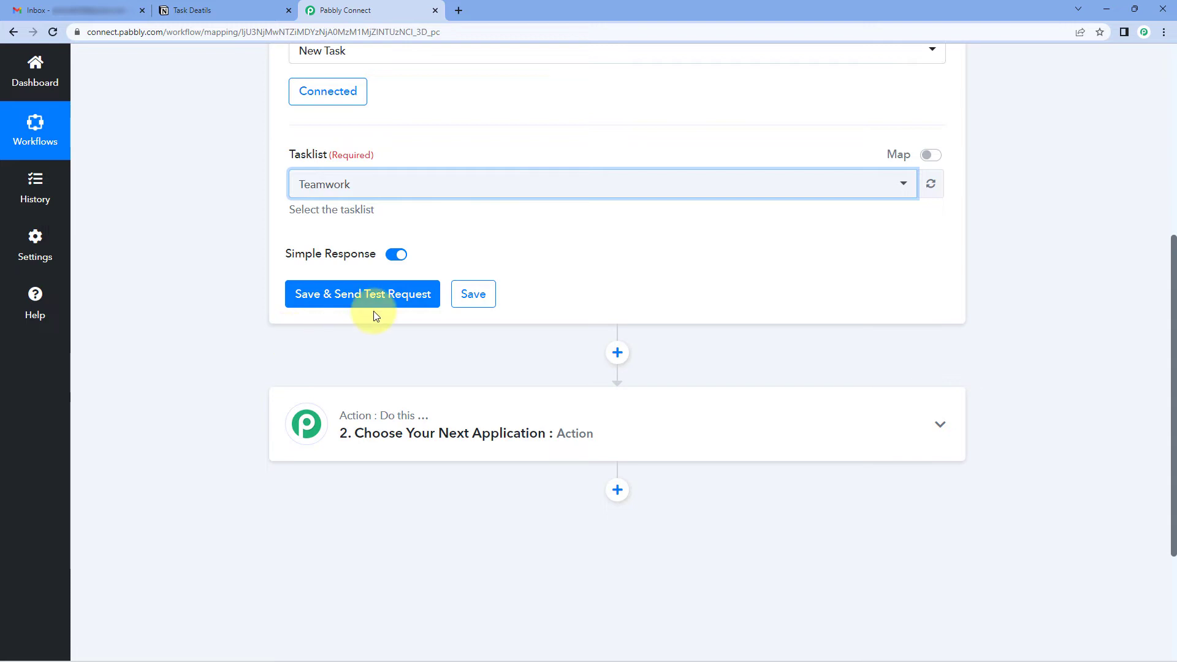
pyautogui.click(362, 294)
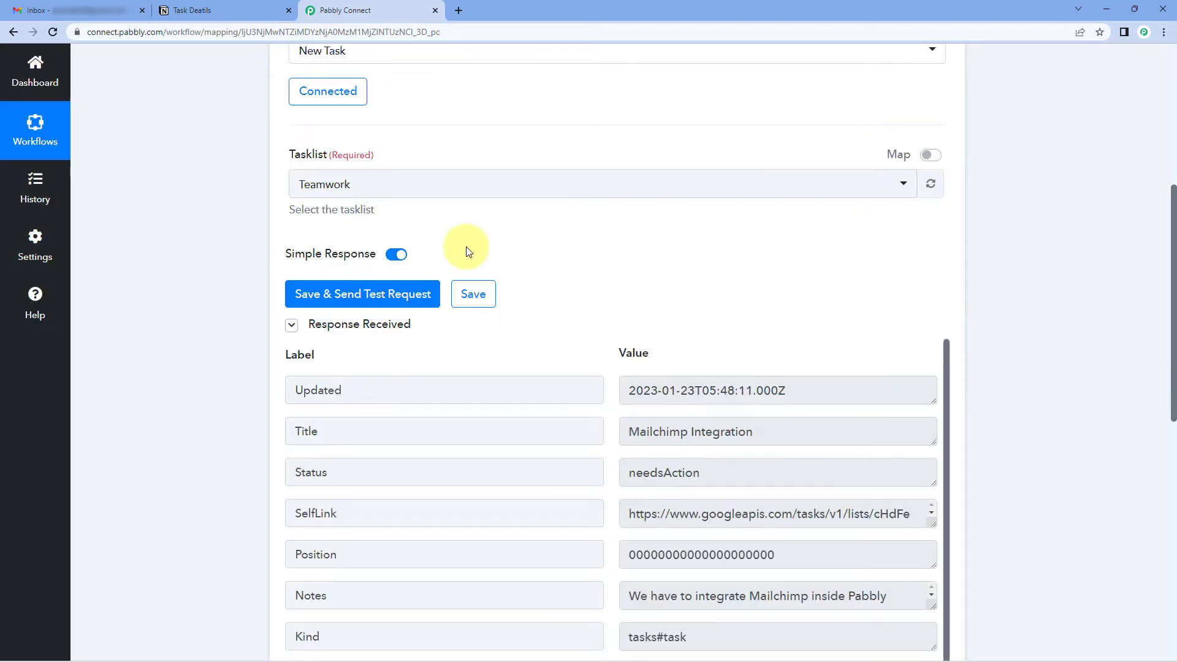
# Step: Examine the title, notes and due date in the trigger's received response
pyautogui.scroll(-2, 544, 249)
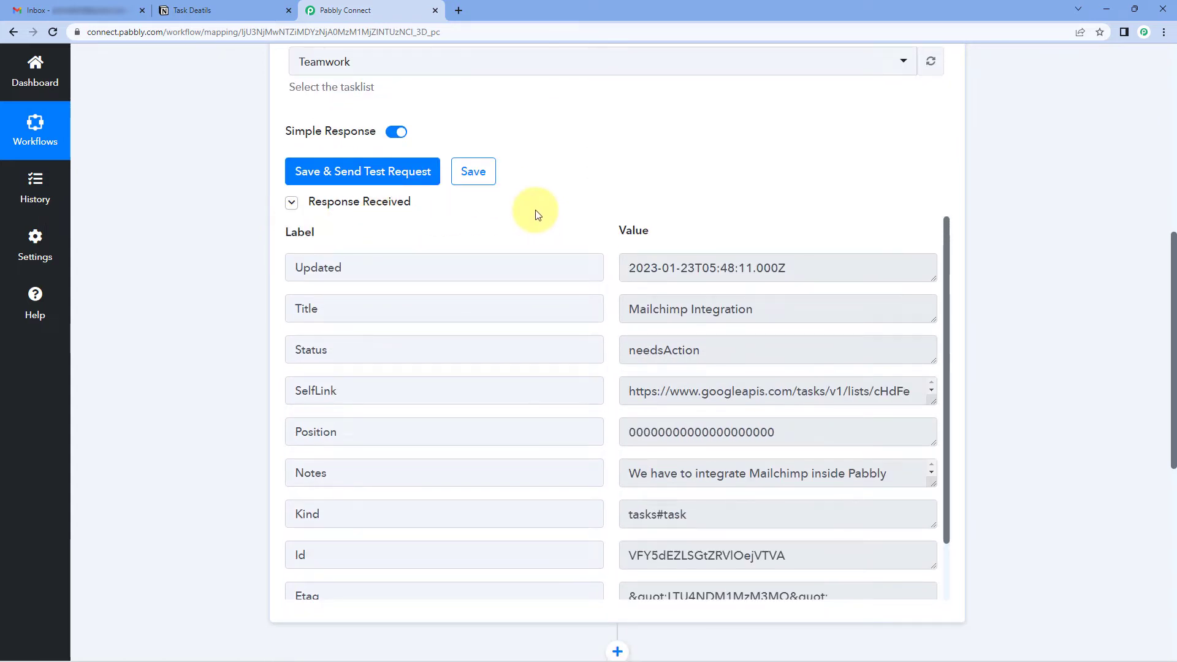
pyautogui.scroll(-1, 536, 214)
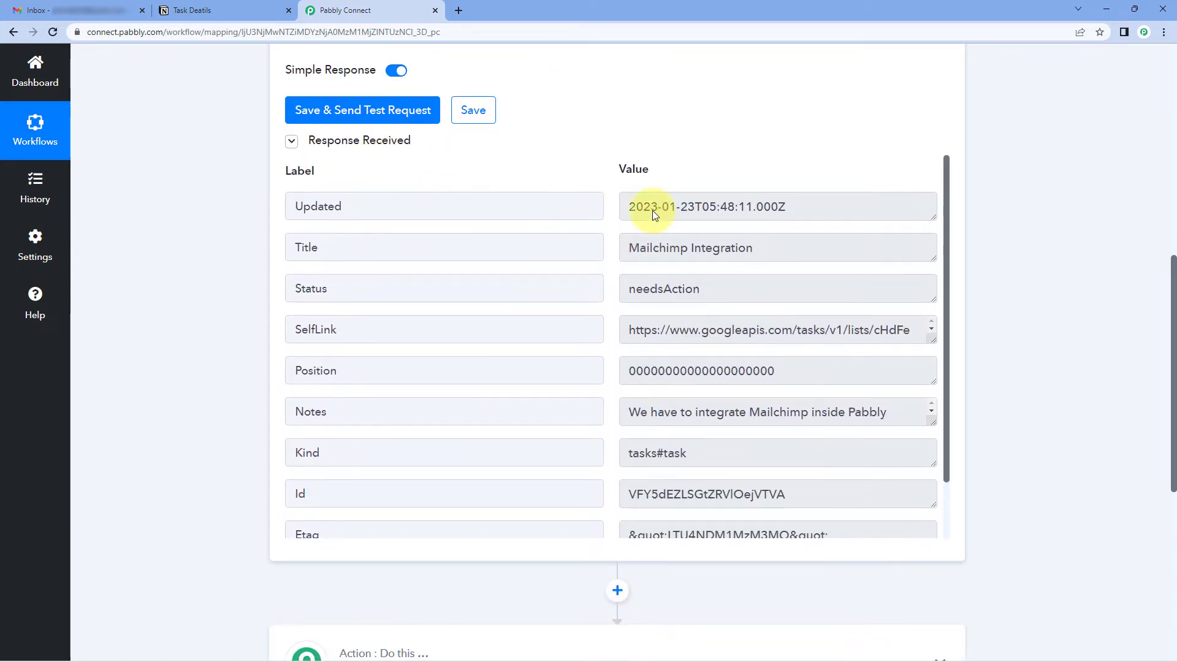
pyautogui.scroll(-1, 618, 255)
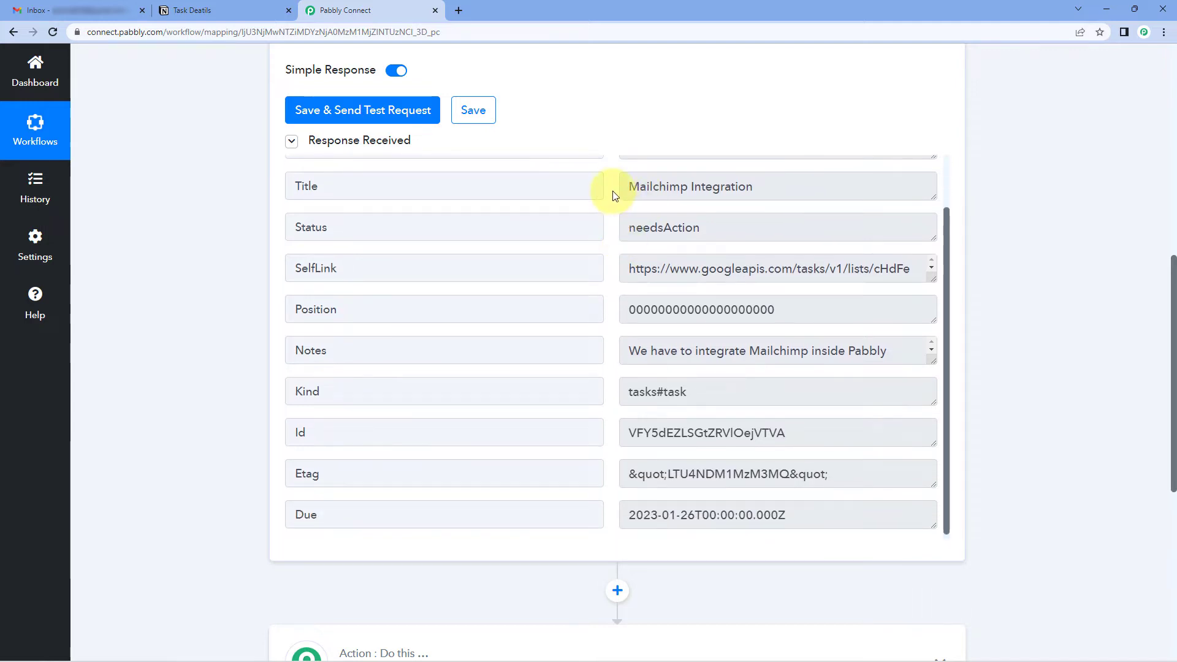
pyautogui.moveTo(627, 187); pyautogui.dragTo(763, 184)
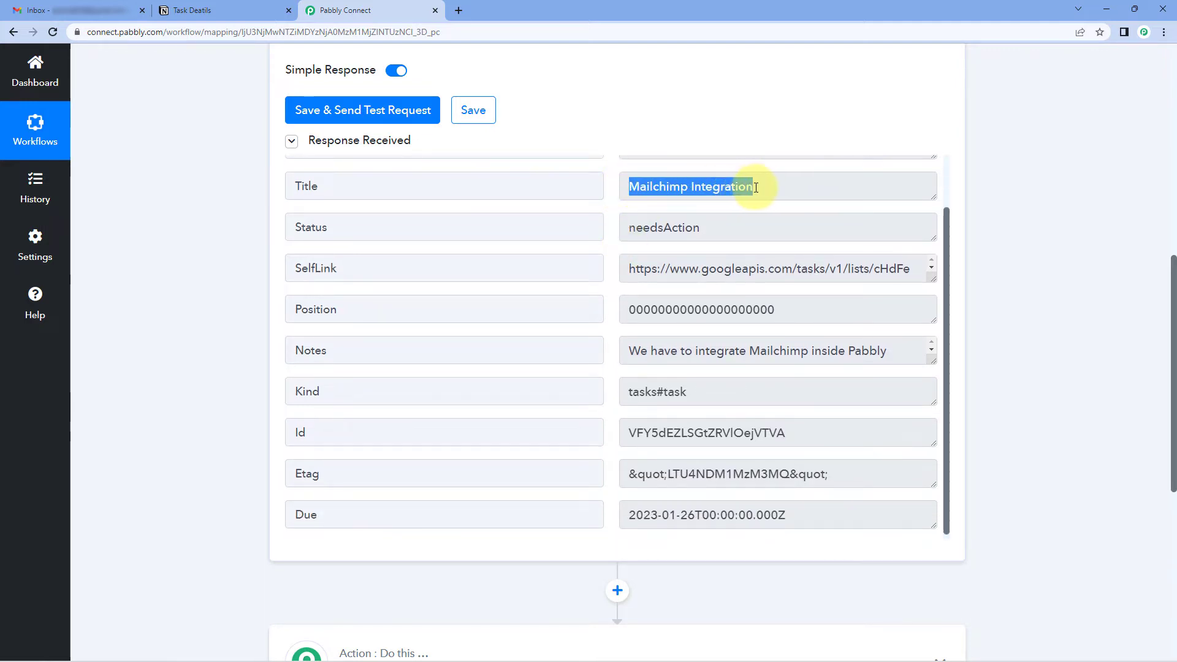
pyautogui.click(762, 184)
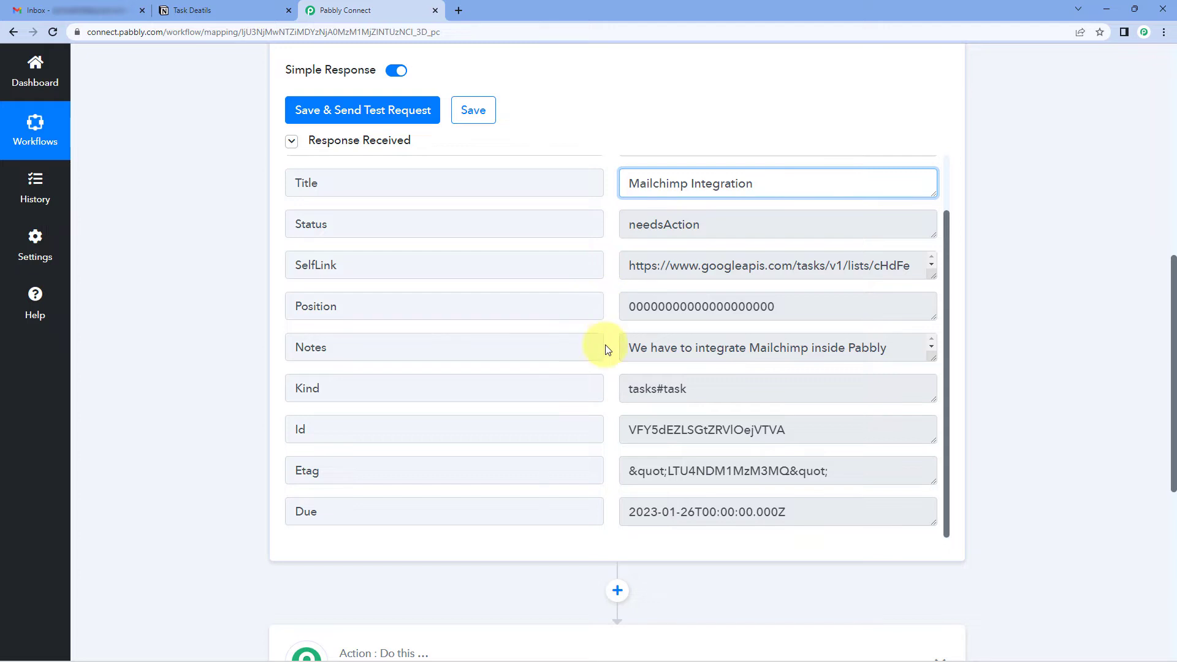
pyautogui.moveTo(334, 348); pyautogui.dragTo(269, 349)
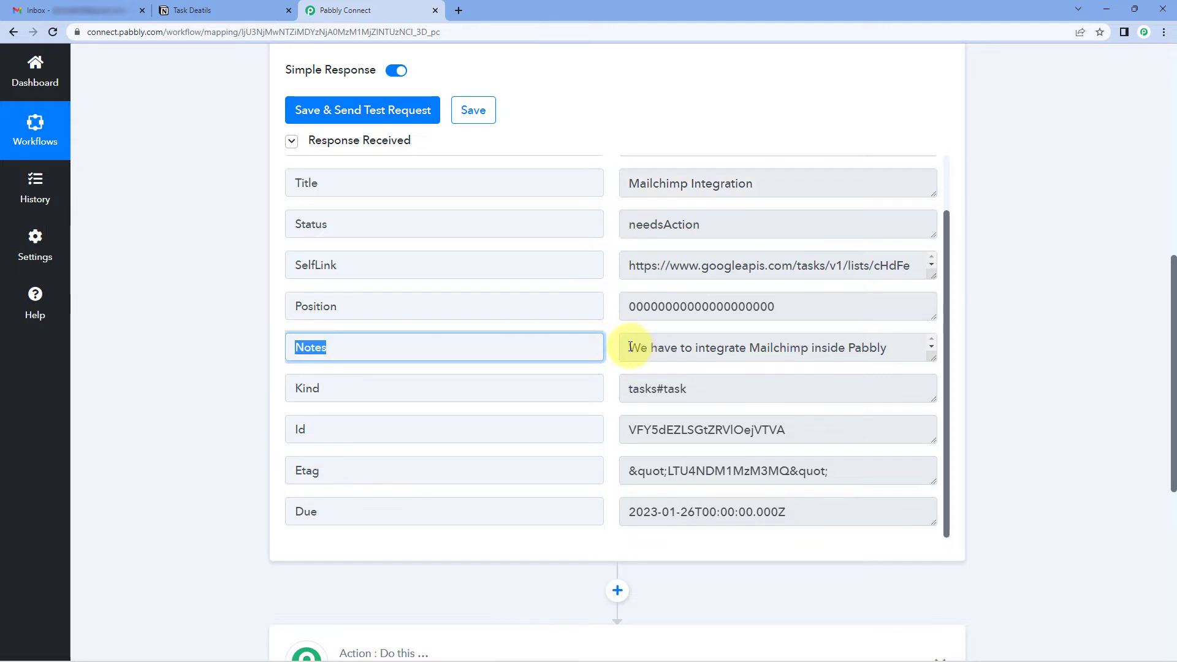
pyautogui.moveTo(631, 346); pyautogui.dragTo(695, 512)
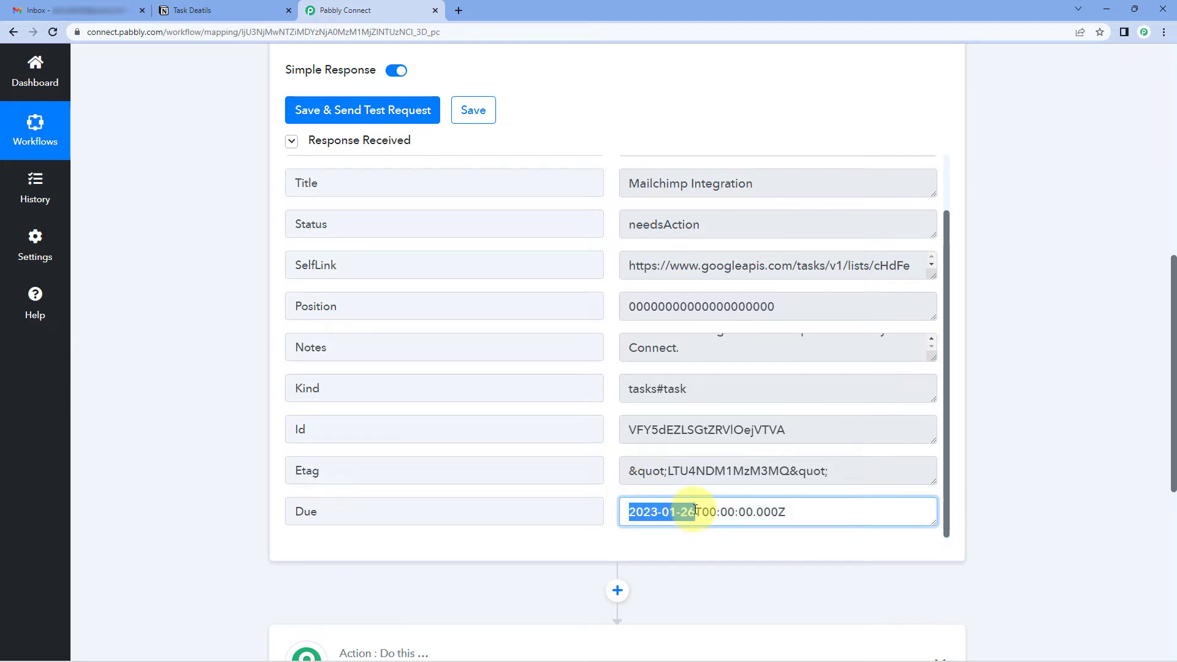
pyautogui.click(609, 479)
pyautogui.scroll(2, 592, 257)
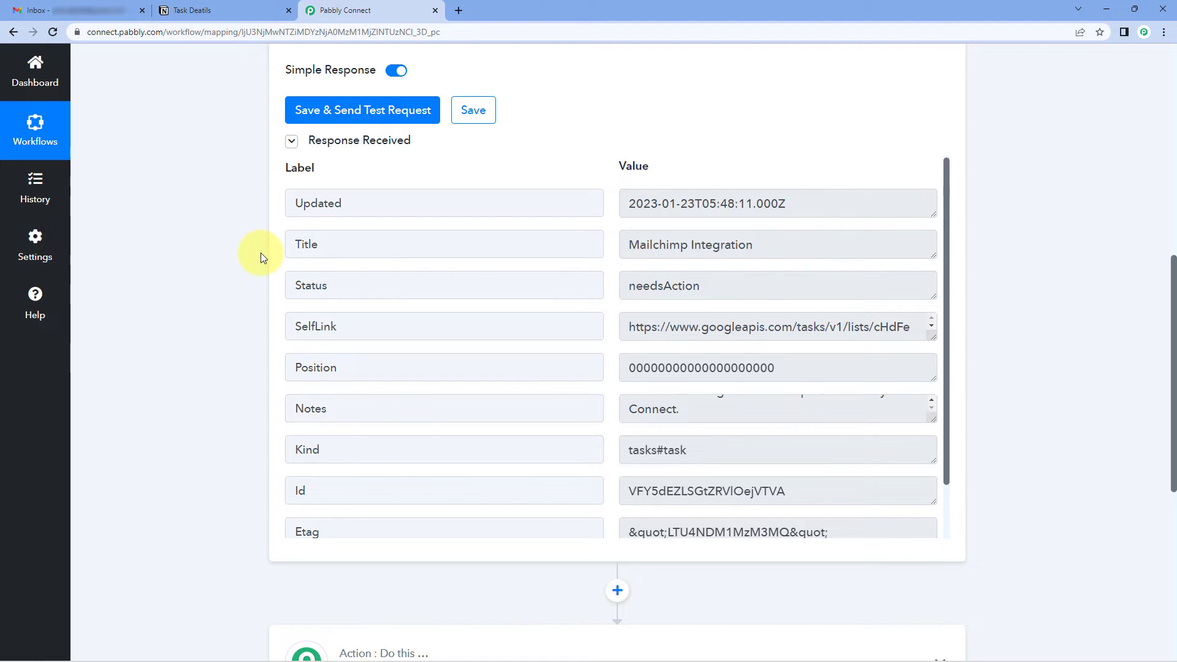
# Step: Set the workflow's action app to Notion with Create Database Item as the action event
pyautogui.scroll(-7, 233, 255)
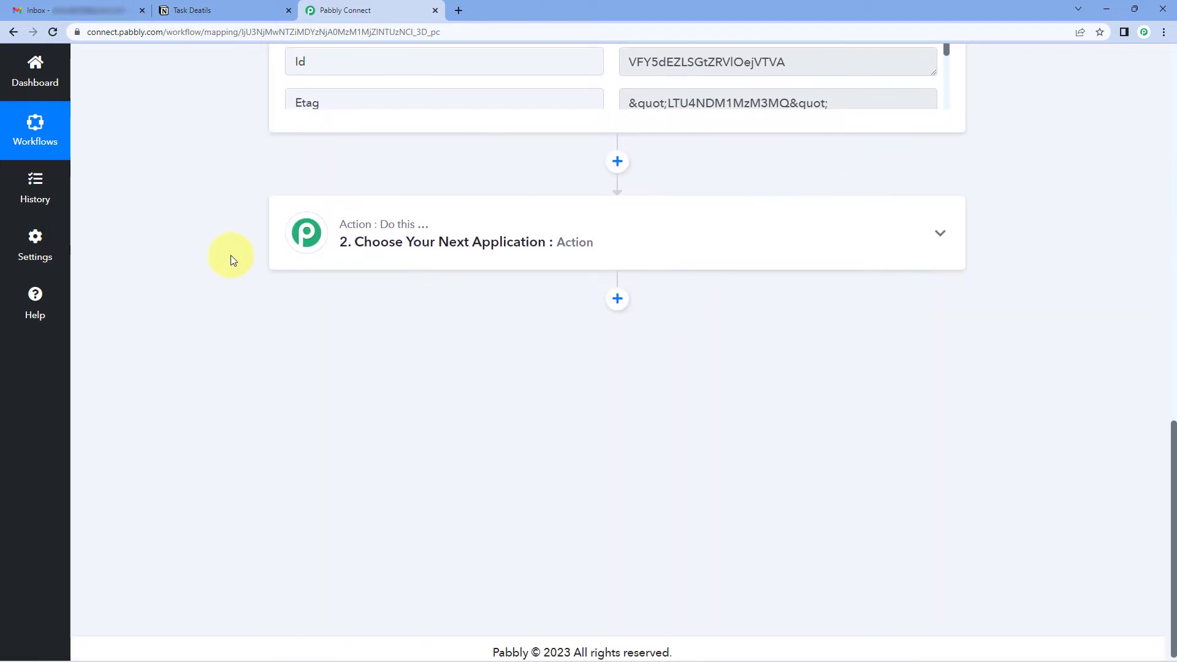
pyautogui.click(583, 230)
pyautogui.click(386, 324)
pyautogui.write('Notion')
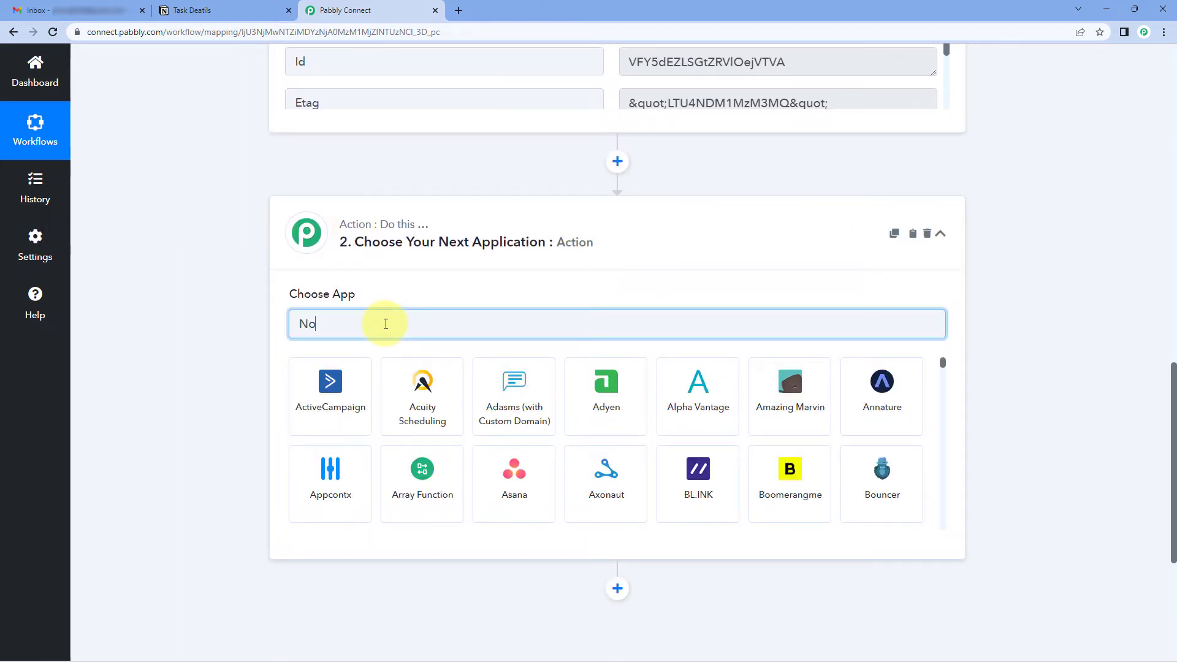
pyautogui.click(345, 386)
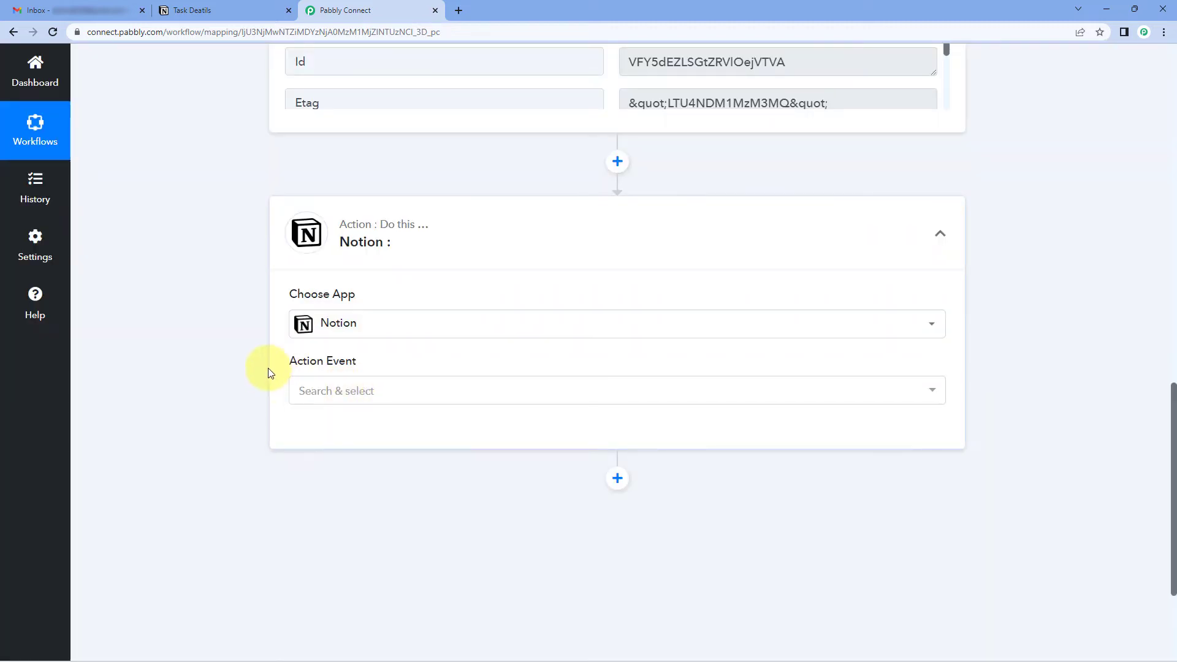
pyautogui.click(396, 401)
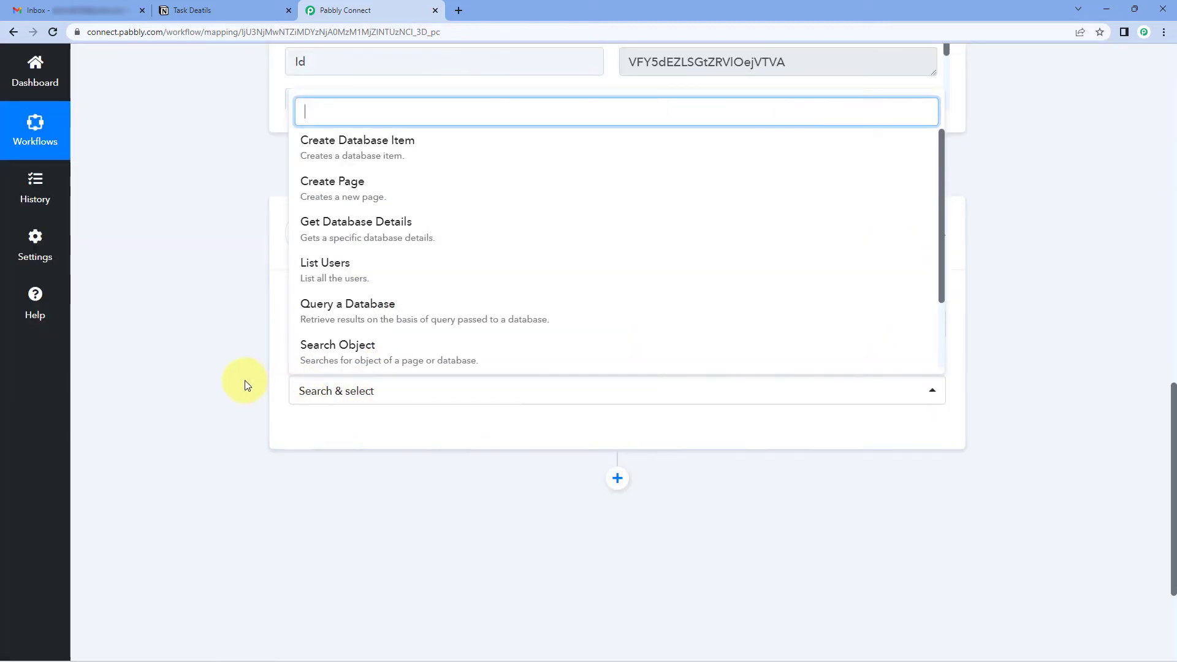
pyautogui.scroll(-1, 245, 383)
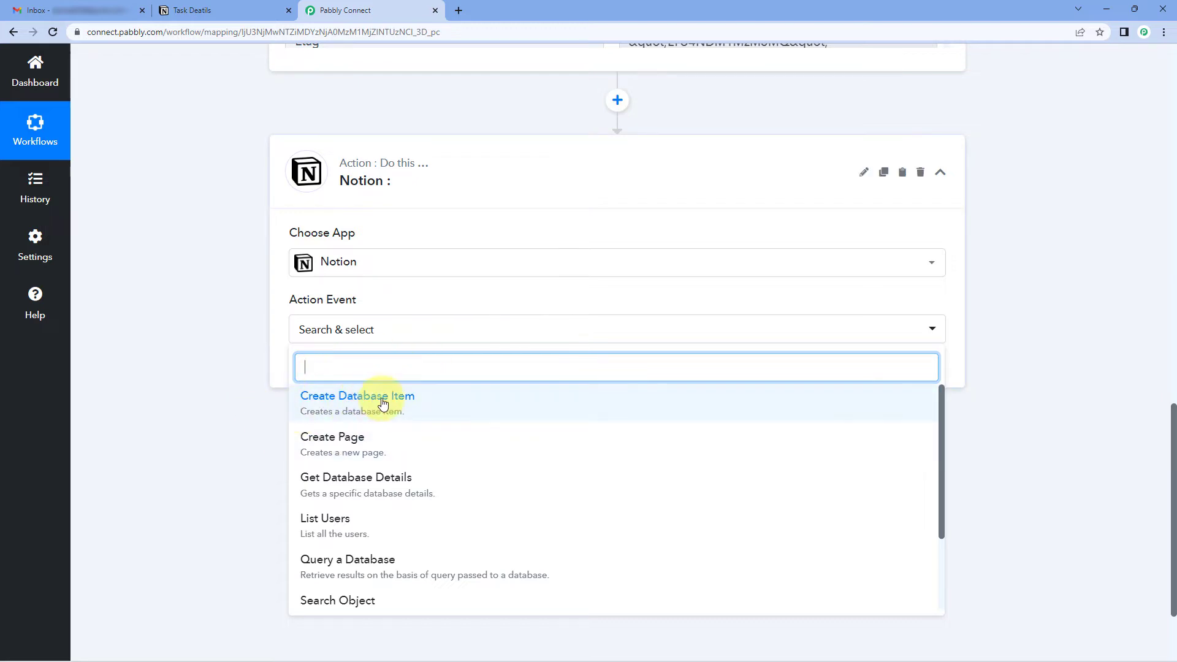
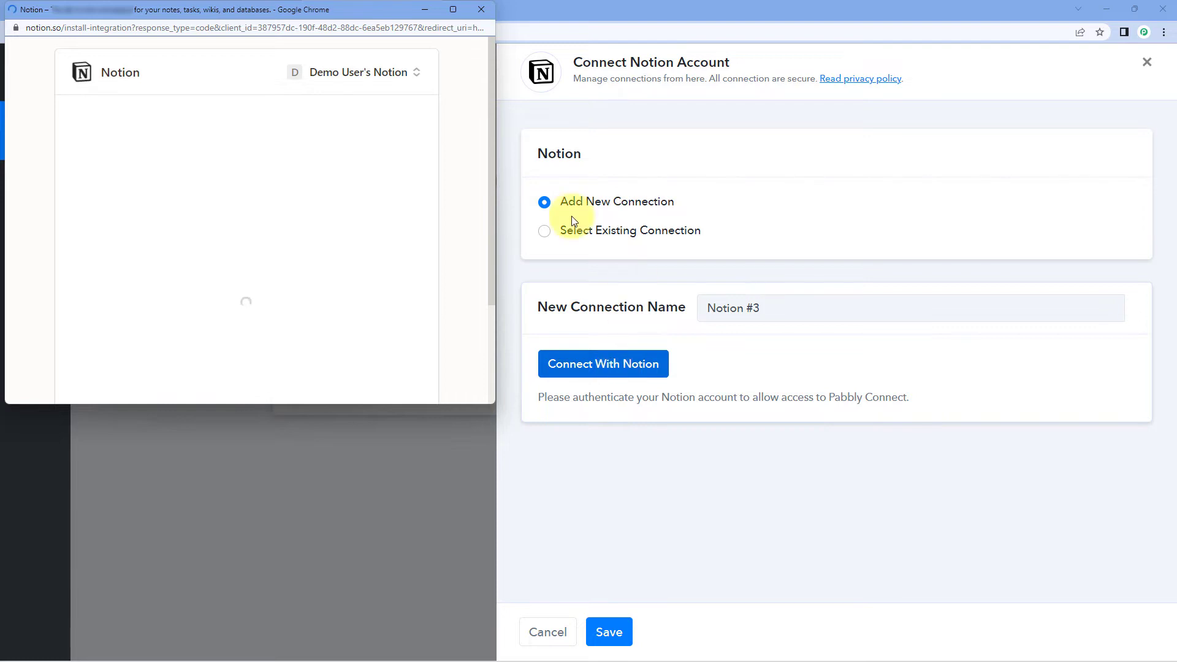
# Step: Check the Task Deatils table in Notion, and return to Pabbly Connect's access request to proceed to page selection
pyautogui.click(265, 10)
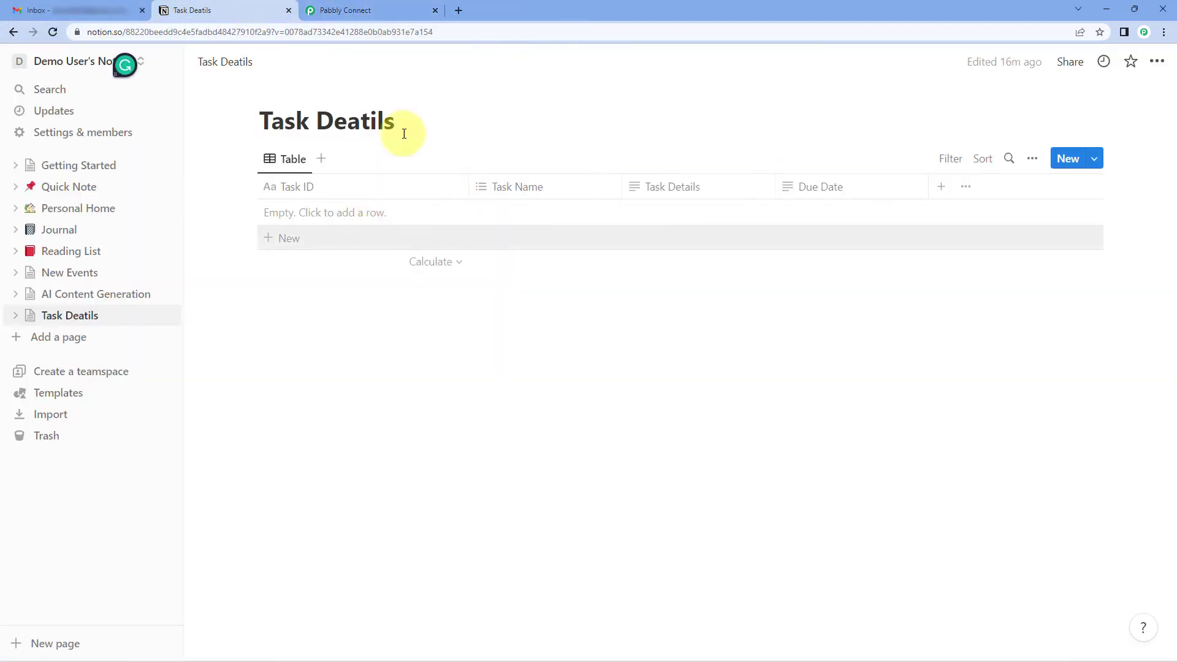
pyautogui.click(351, 10)
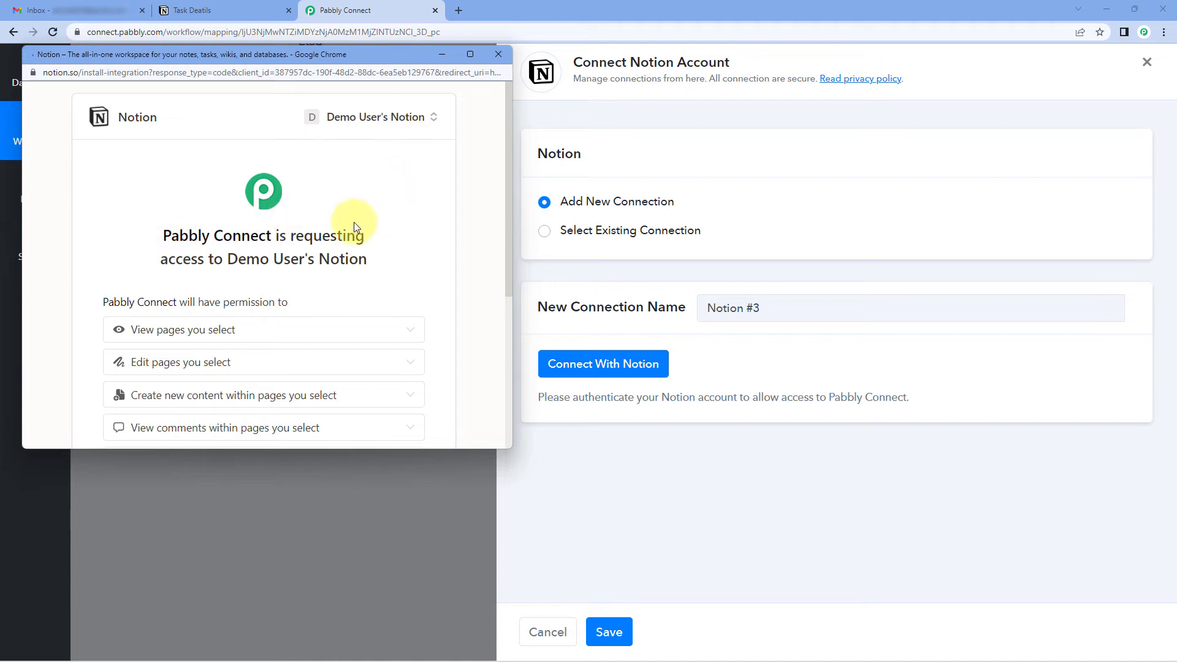
pyautogui.scroll(-2, 354, 223)
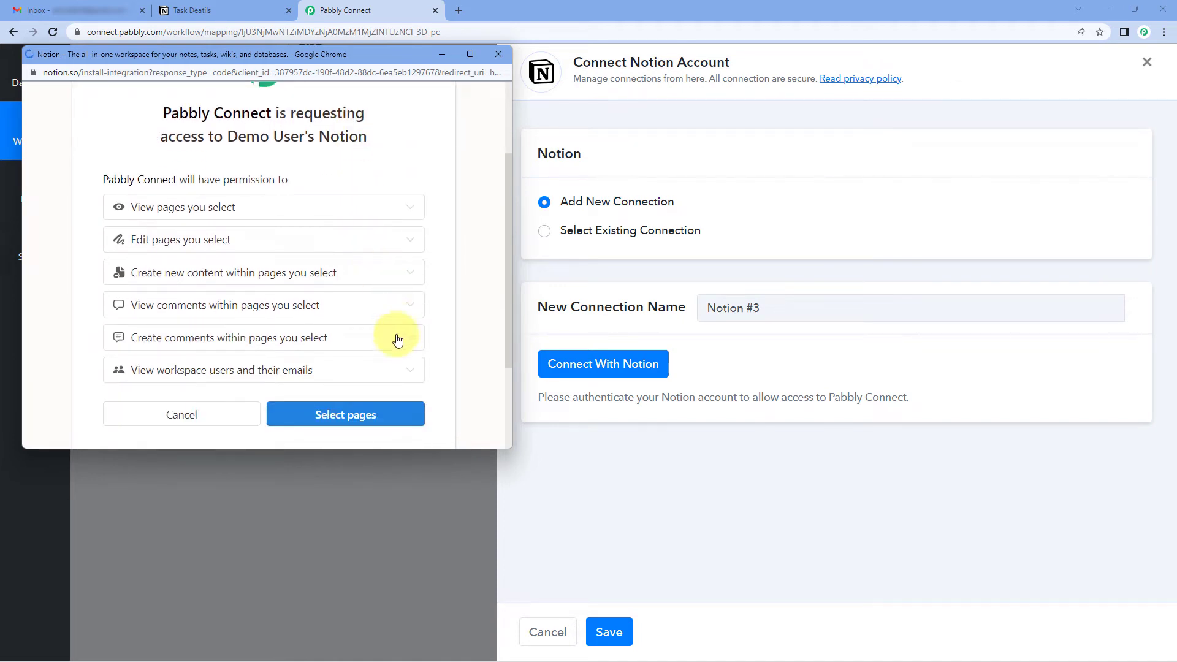
pyautogui.click(375, 413)
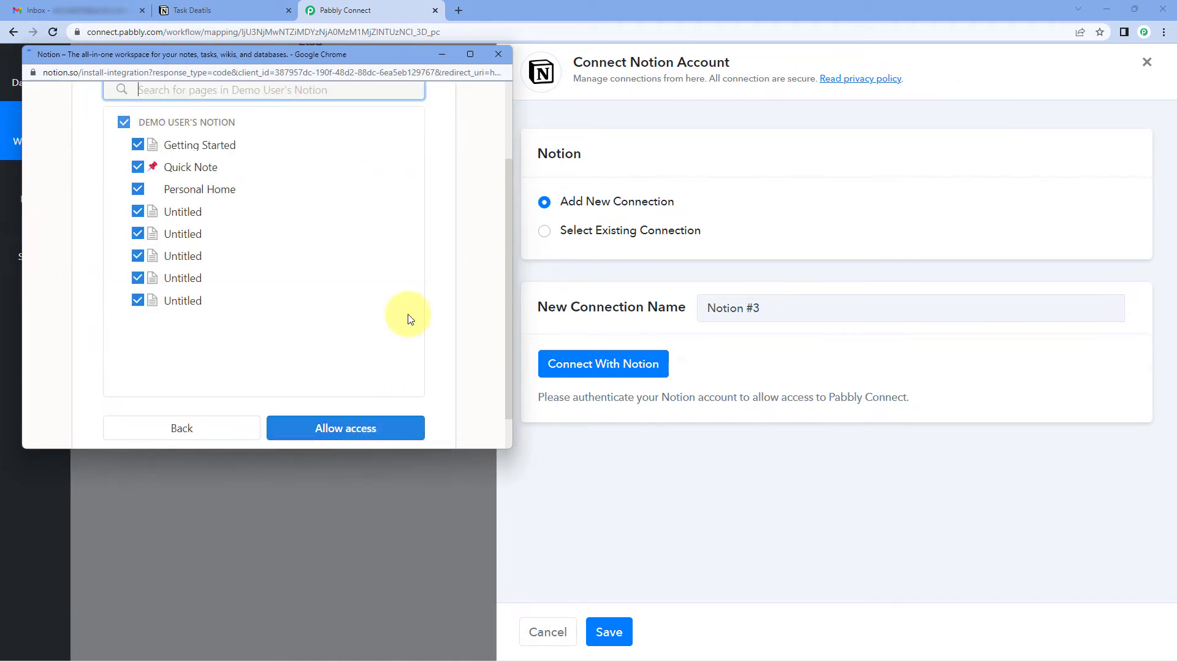
# Step: Compare the pages offered in the access request with the page list of the Notion workspace
pyautogui.scroll(1, 407, 314)
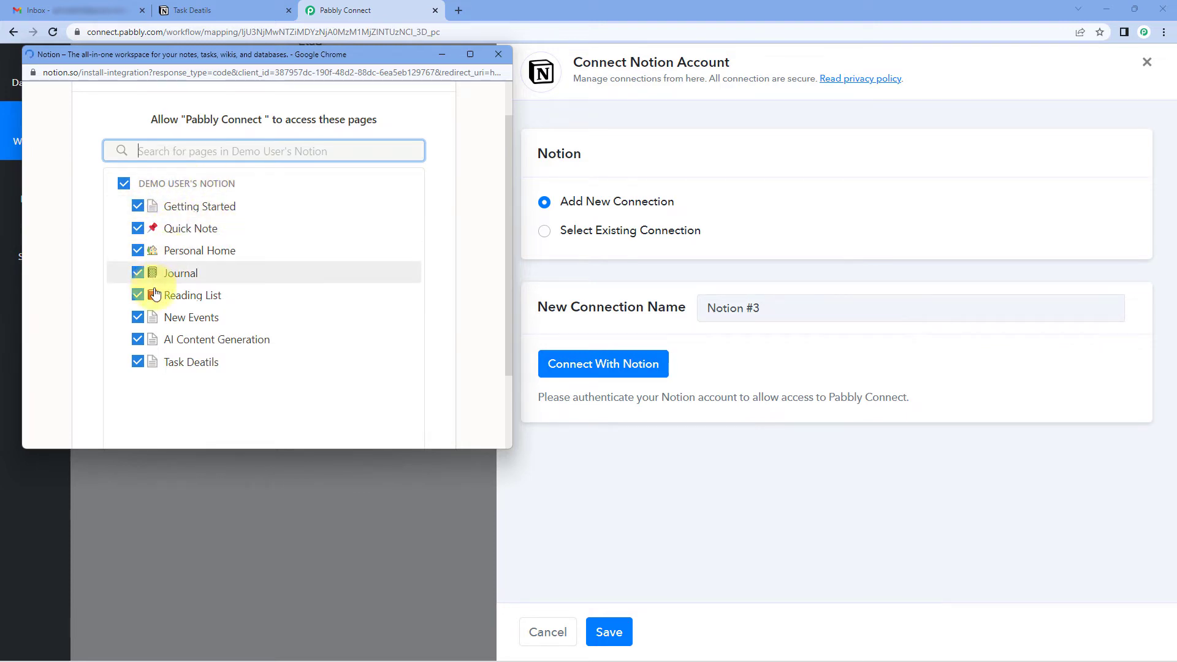
pyautogui.click(365, 13)
pyautogui.click(217, 12)
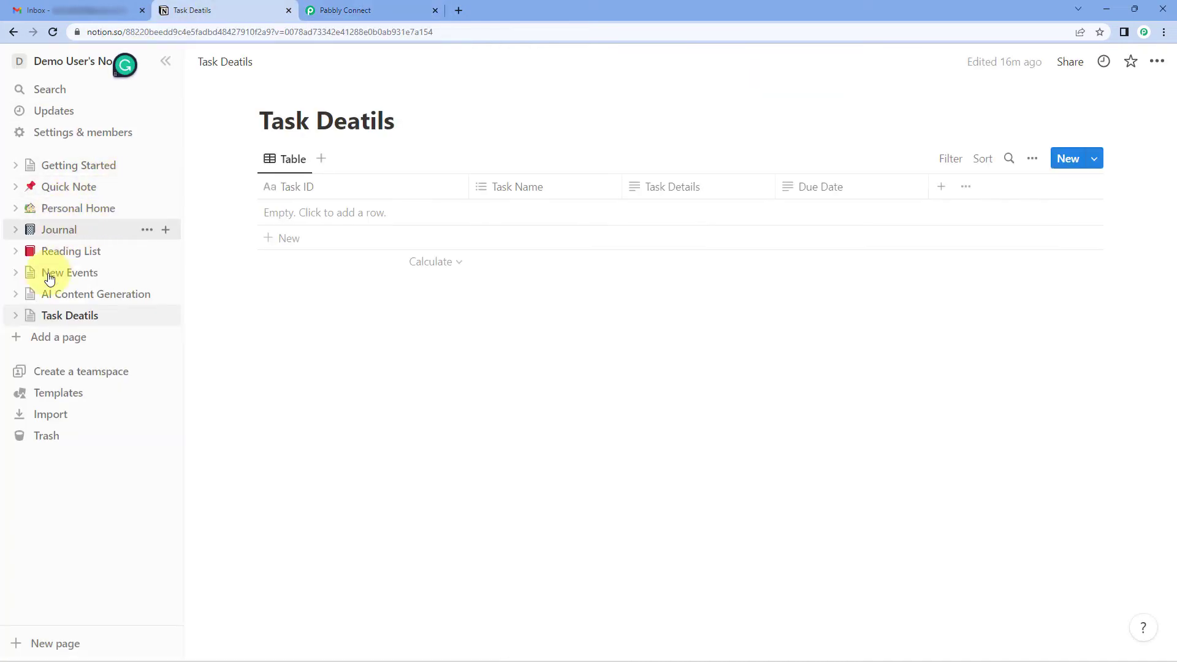
pyautogui.click(325, 6)
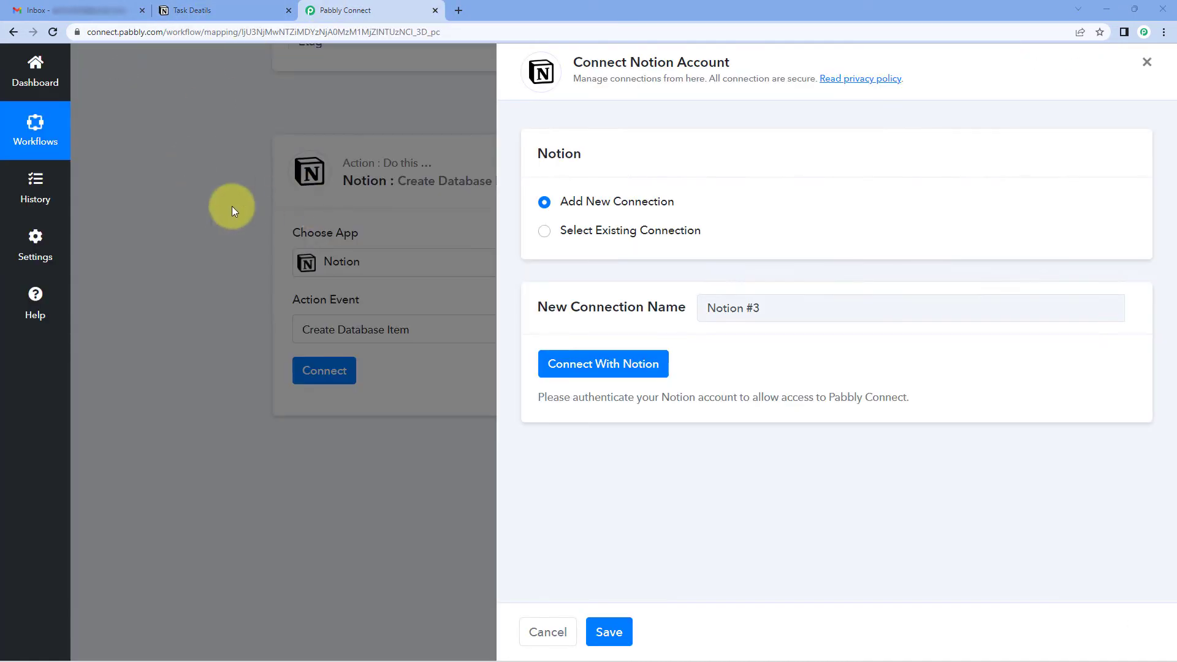
pyautogui.click(248, 200)
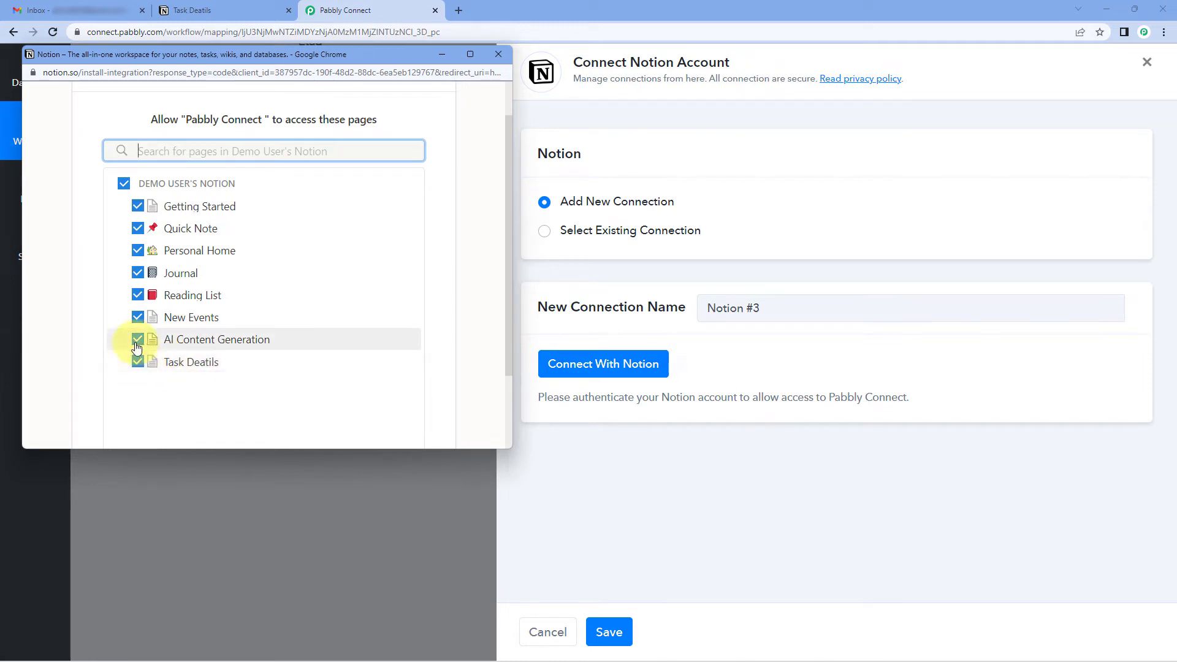
pyautogui.click(124, 183)
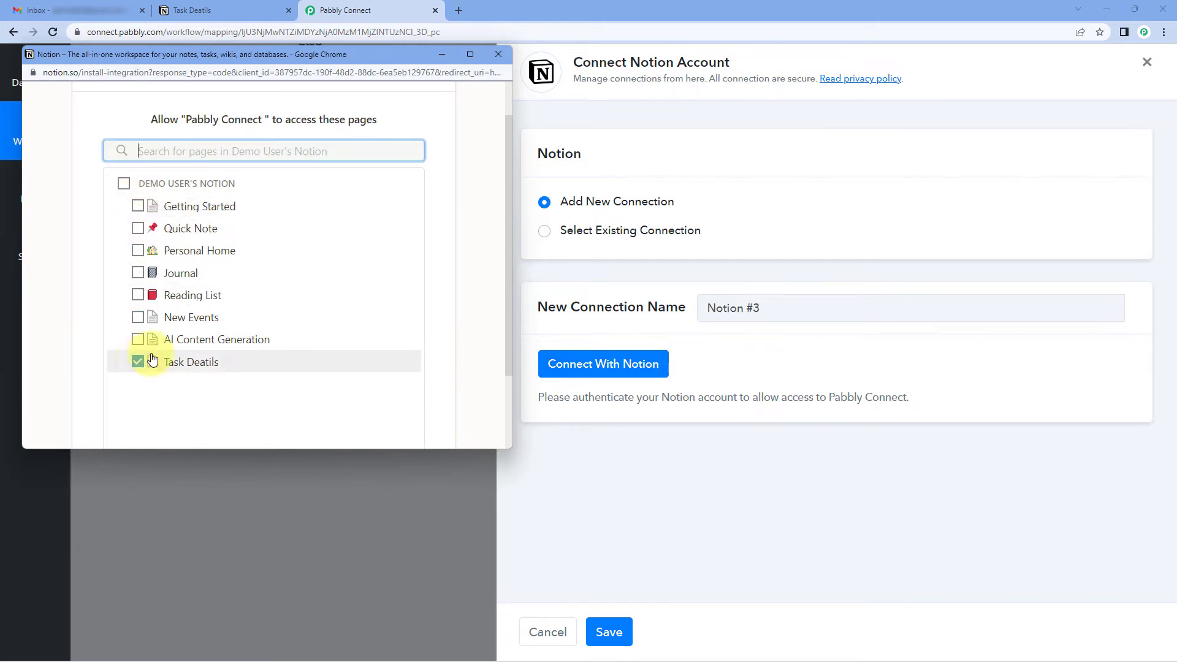
pyautogui.click(138, 363)
pyautogui.click(124, 184)
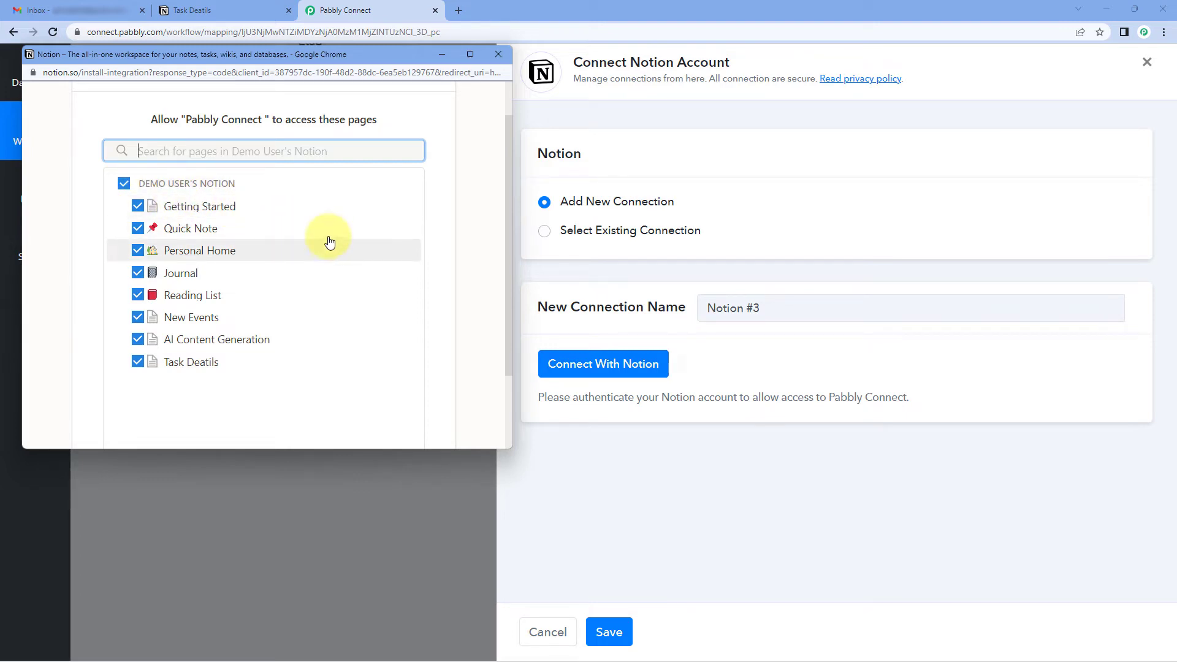
# Step: Allow Pabbly Connect access to all listed pages of the Notion workspace
pyautogui.scroll(-3, 381, 245)
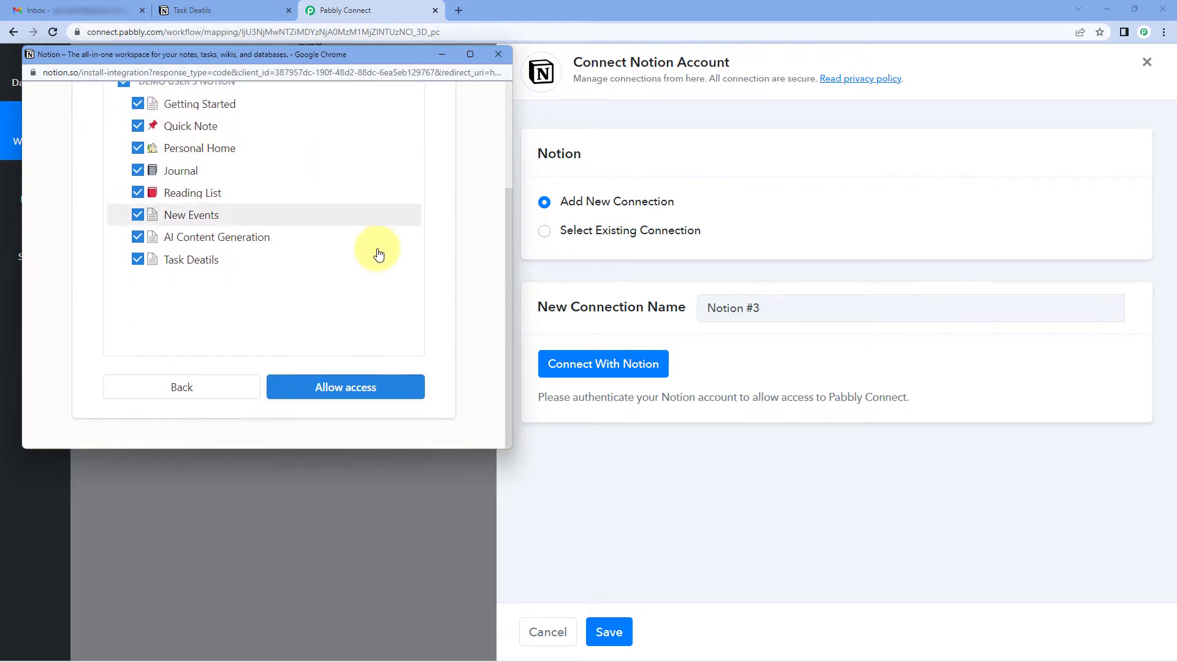
pyautogui.click(390, 393)
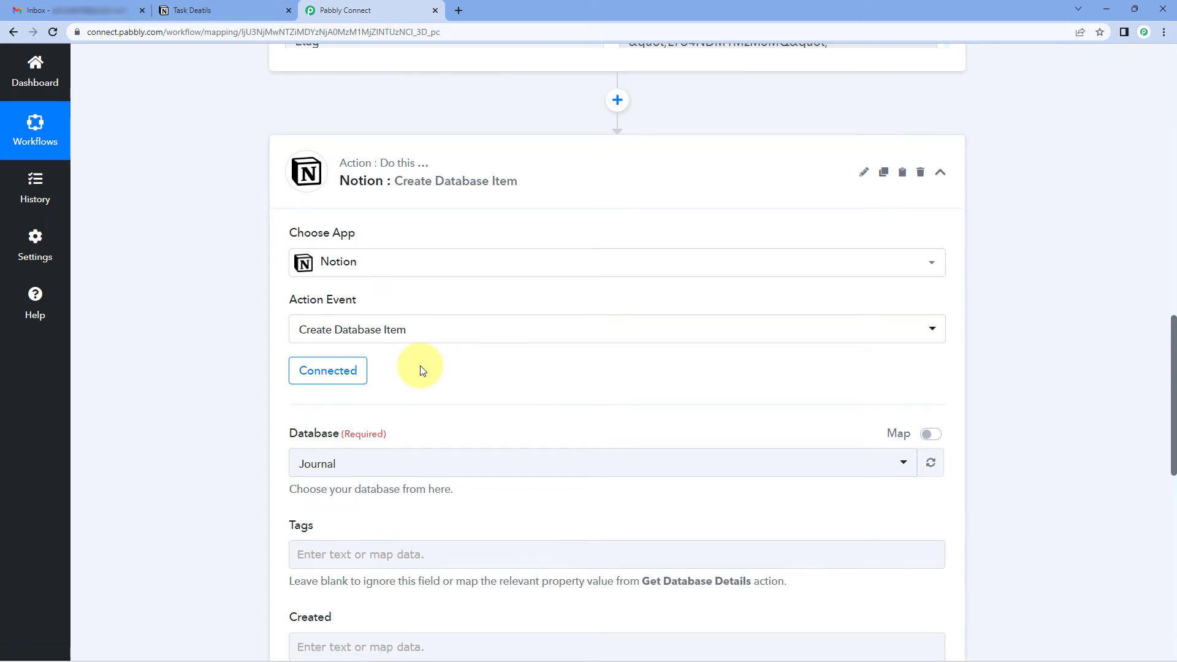
# Step: Check the database's name in Notion and choose Task Deatils as the Notion action's database
pyautogui.scroll(-2, 421, 365)
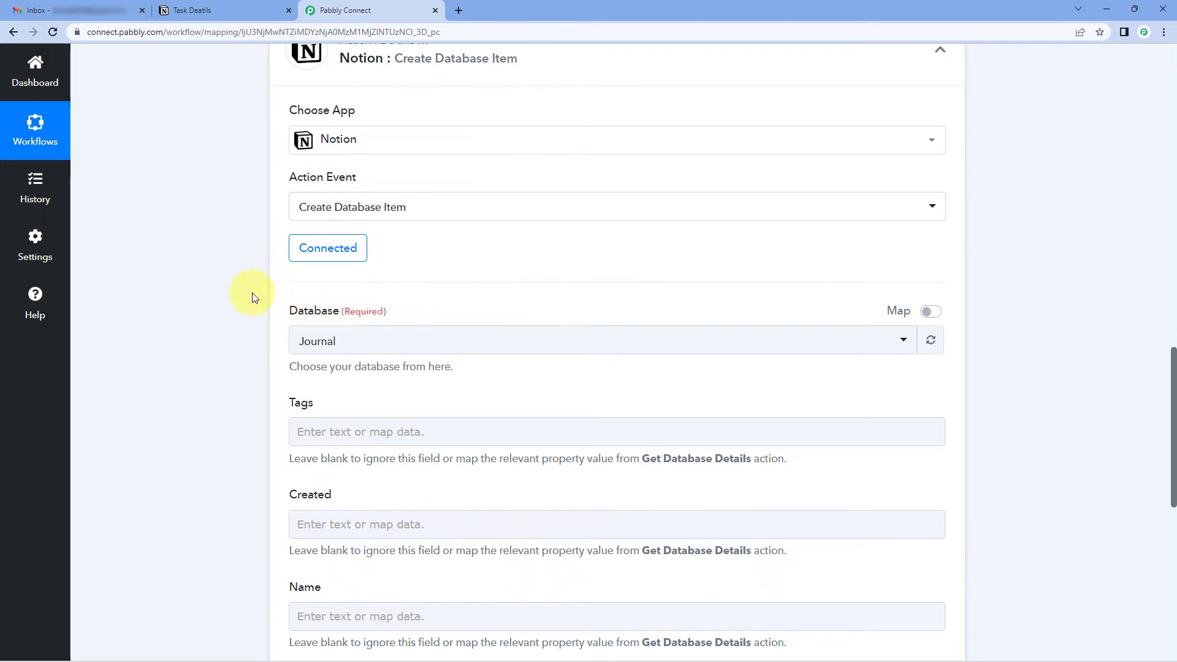
pyautogui.scroll(-1, 420, 216)
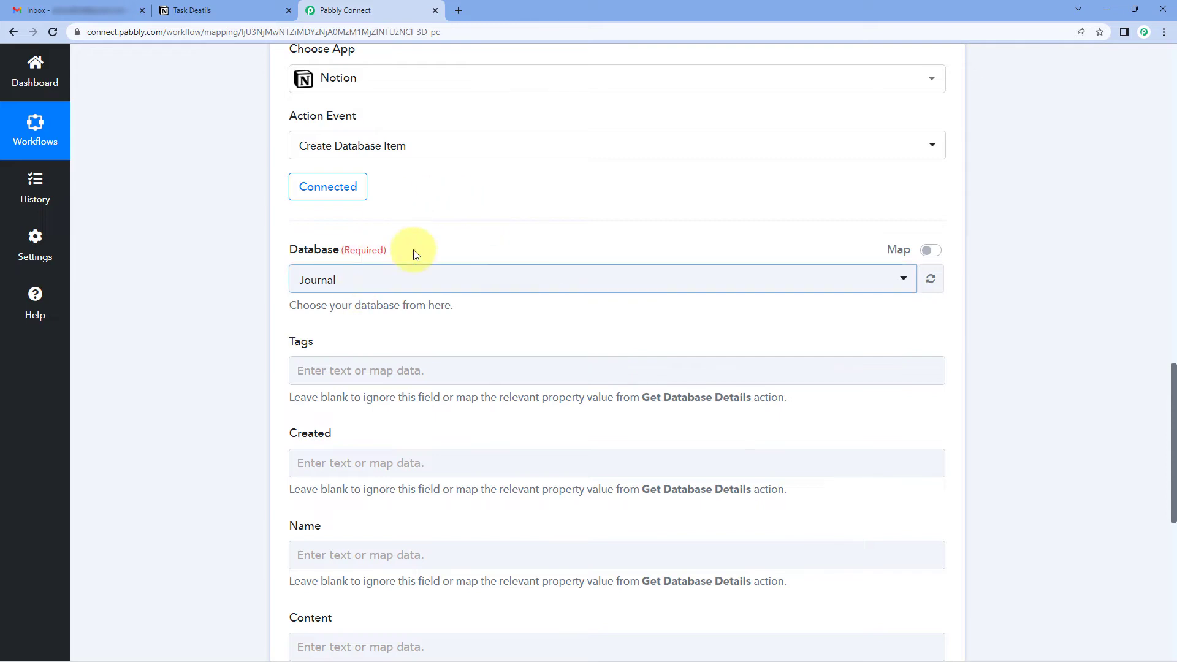
pyautogui.click(436, 280)
pyautogui.scroll(-1, 261, 295)
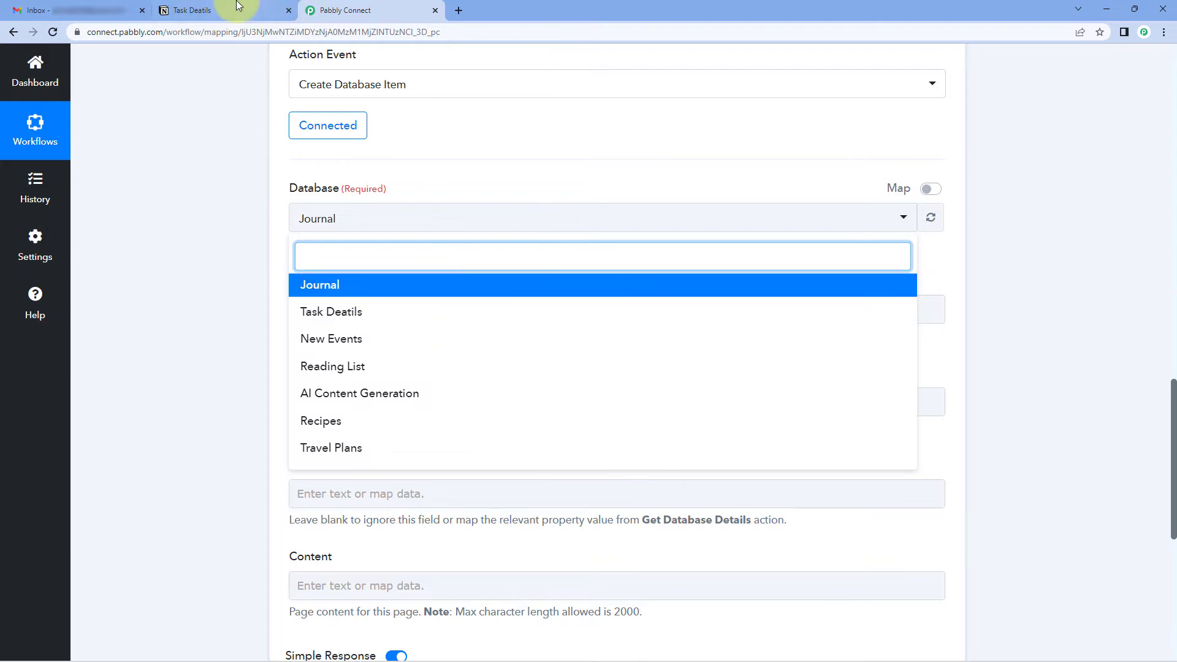
pyautogui.click(221, 10)
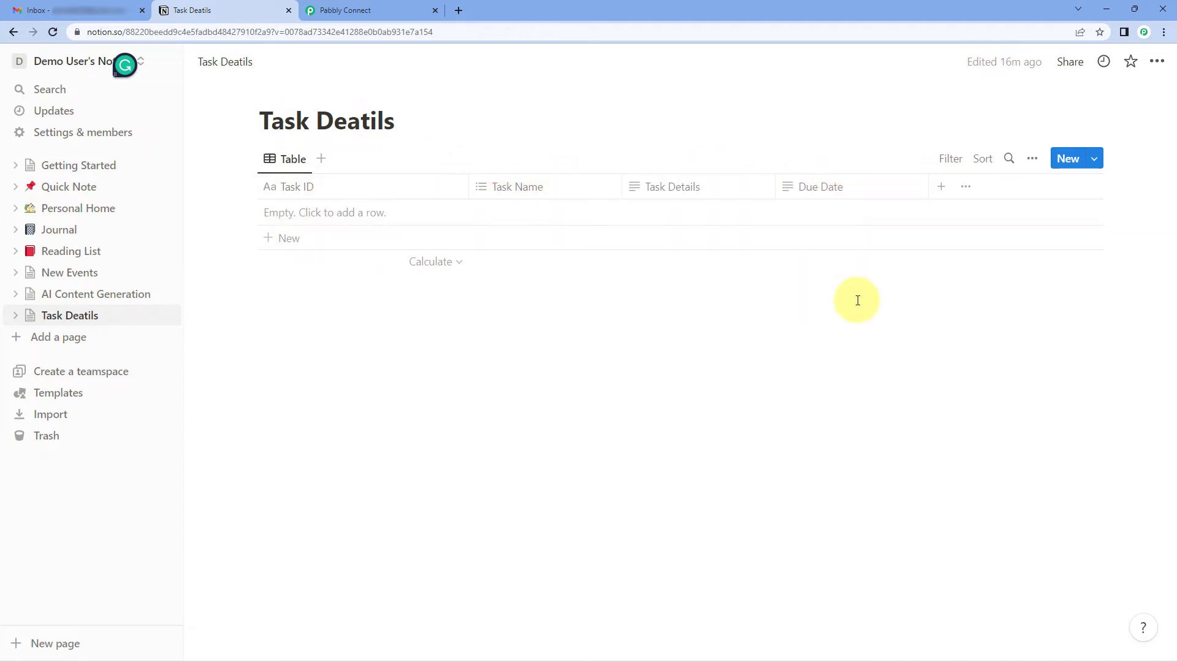
pyautogui.click(407, 7)
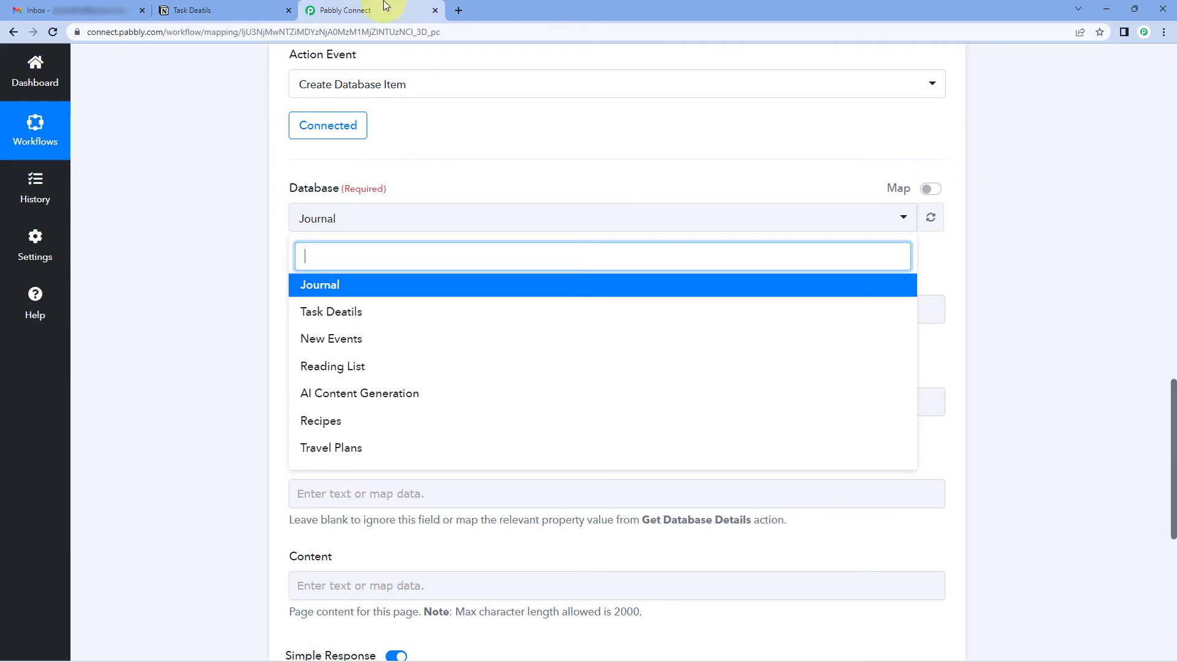
pyautogui.click(363, 313)
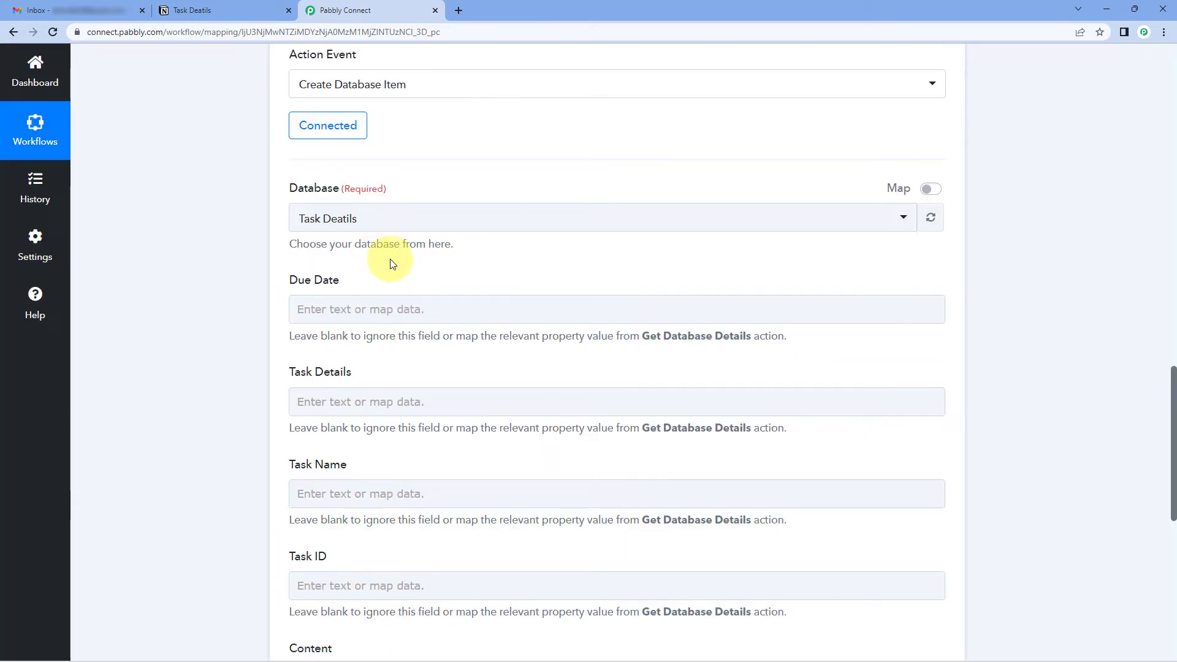
# Step: Compare the Notion action's mapping fields with the columns of the Task Deatils table in Notion
pyautogui.scroll(-1, 392, 263)
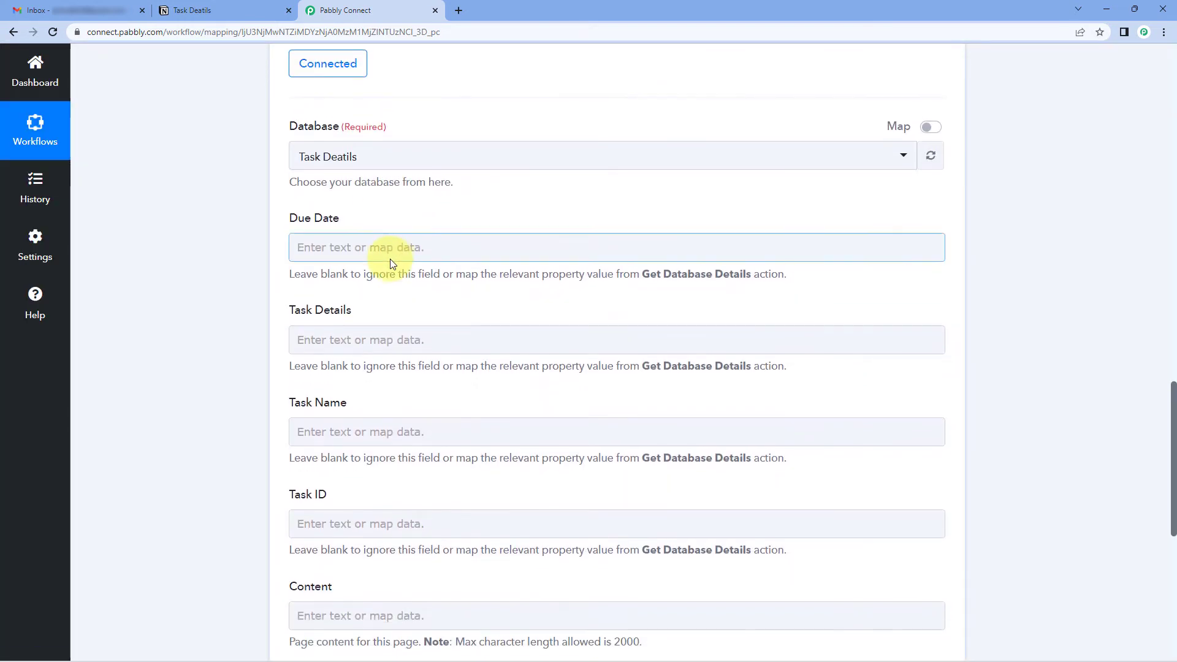
pyautogui.scroll(-1, 386, 214)
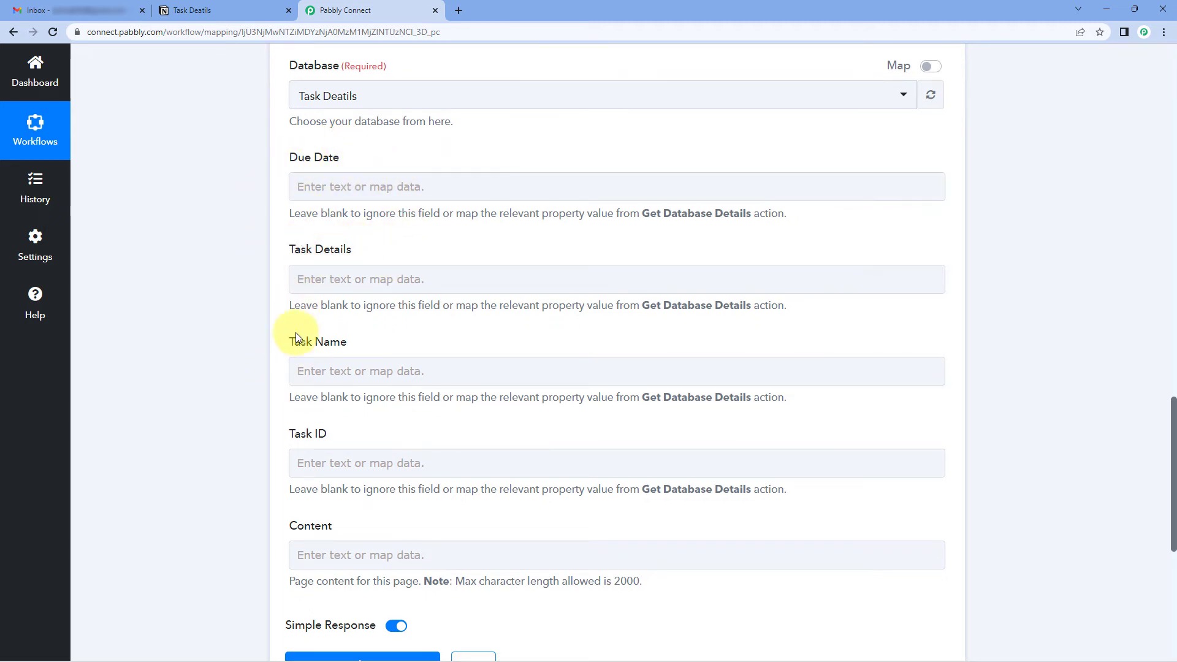
pyautogui.click(237, 10)
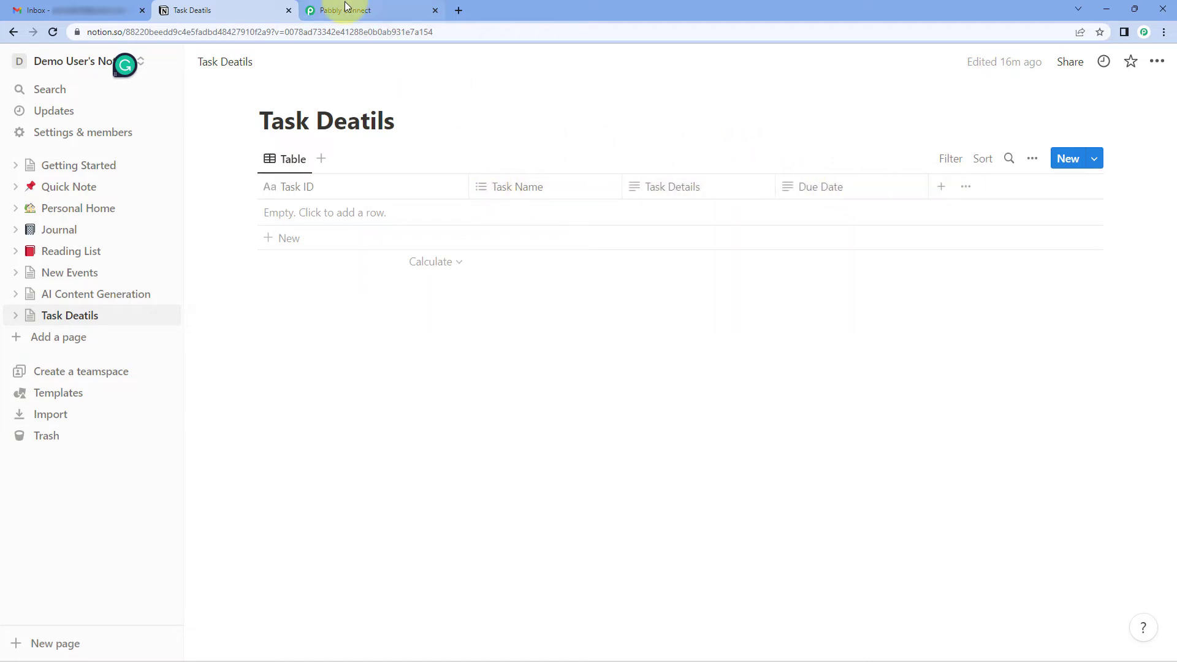
pyautogui.click(344, 9)
pyautogui.click(326, 280)
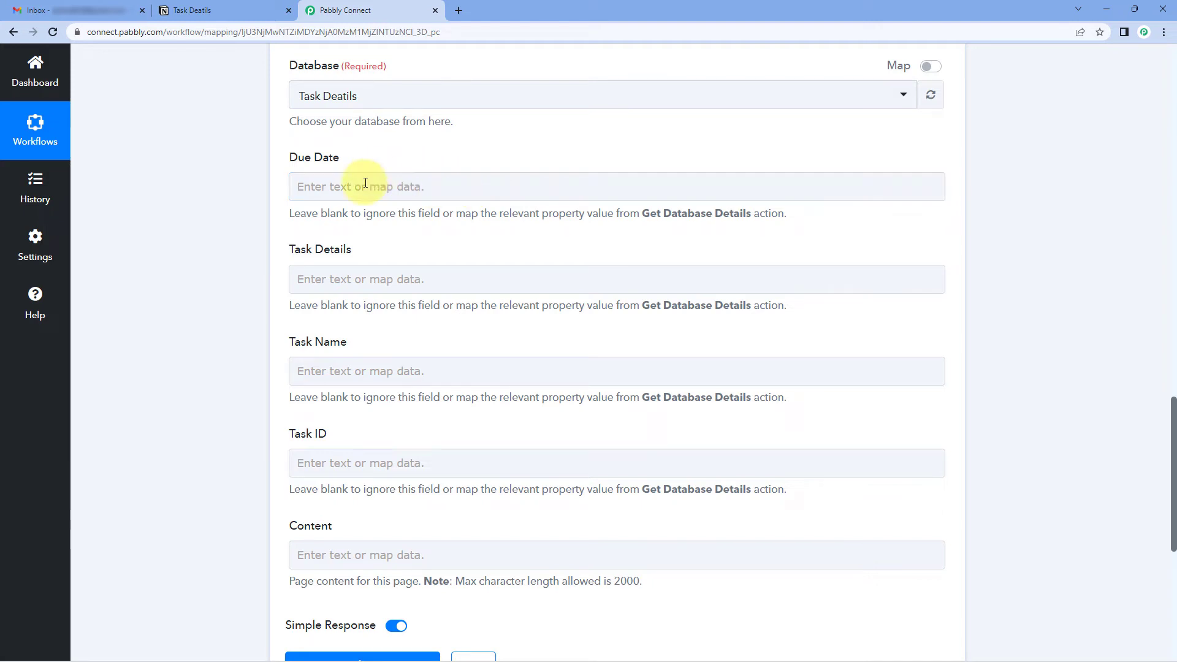
# Step: Look up the Due value in the response of the Google Tasks trigger step
pyautogui.scroll(1, 368, 197)
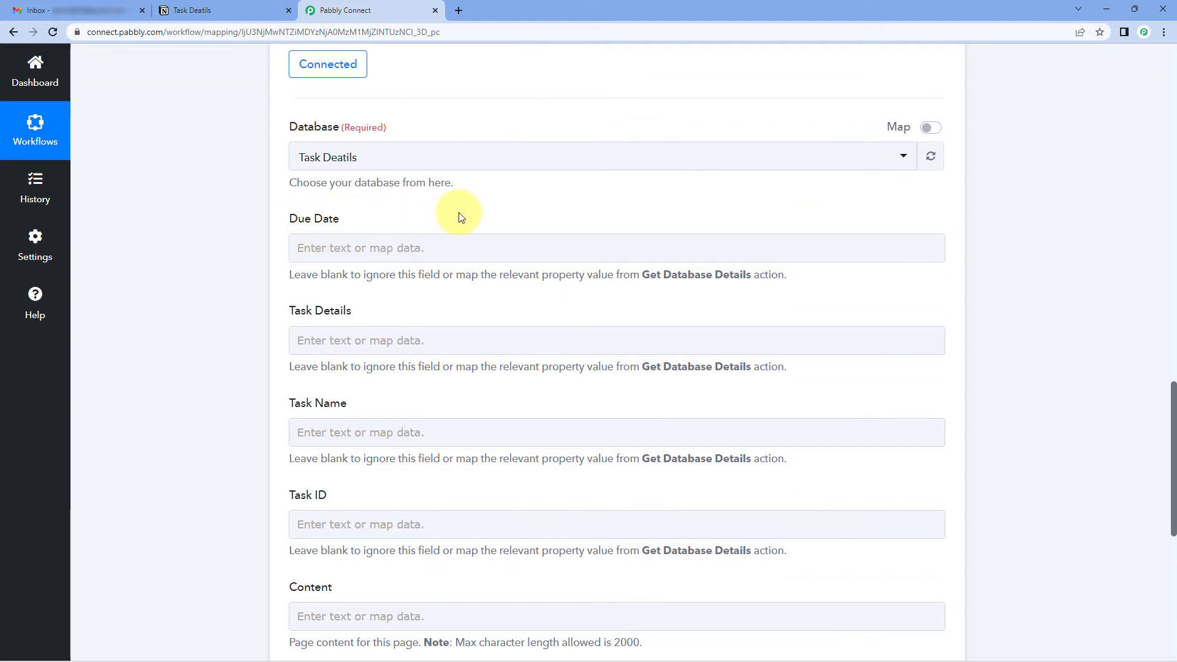
pyautogui.scroll(3, 478, 233)
pyautogui.scroll(7, 650, 318)
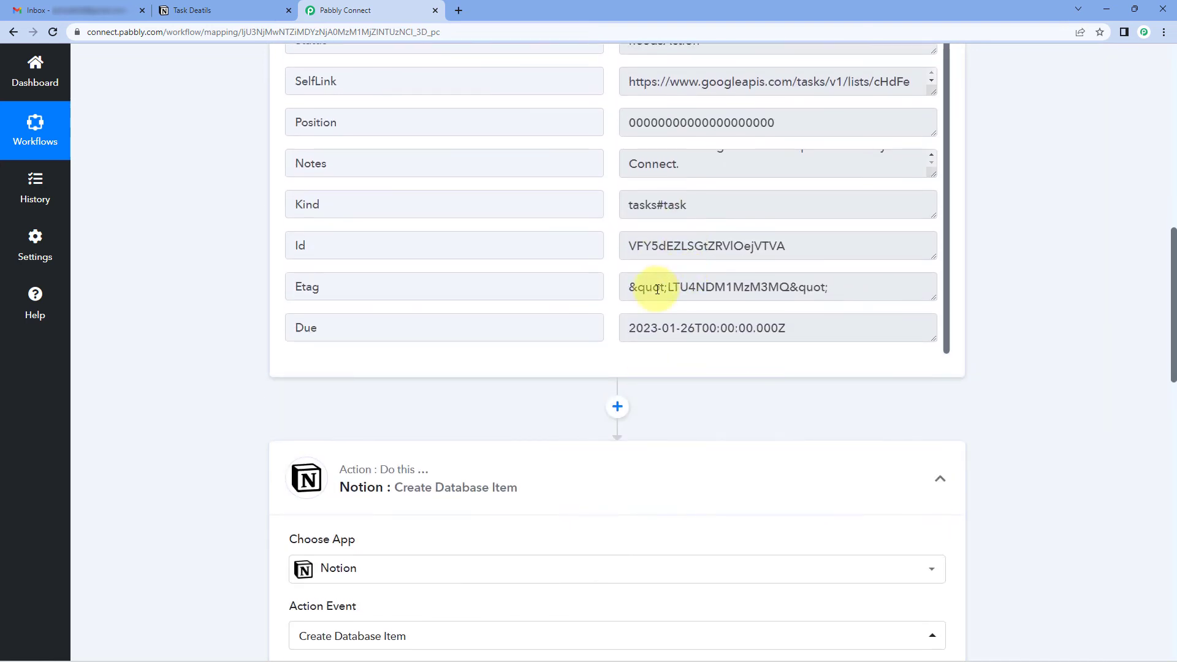
pyautogui.moveTo(630, 331); pyautogui.dragTo(790, 333)
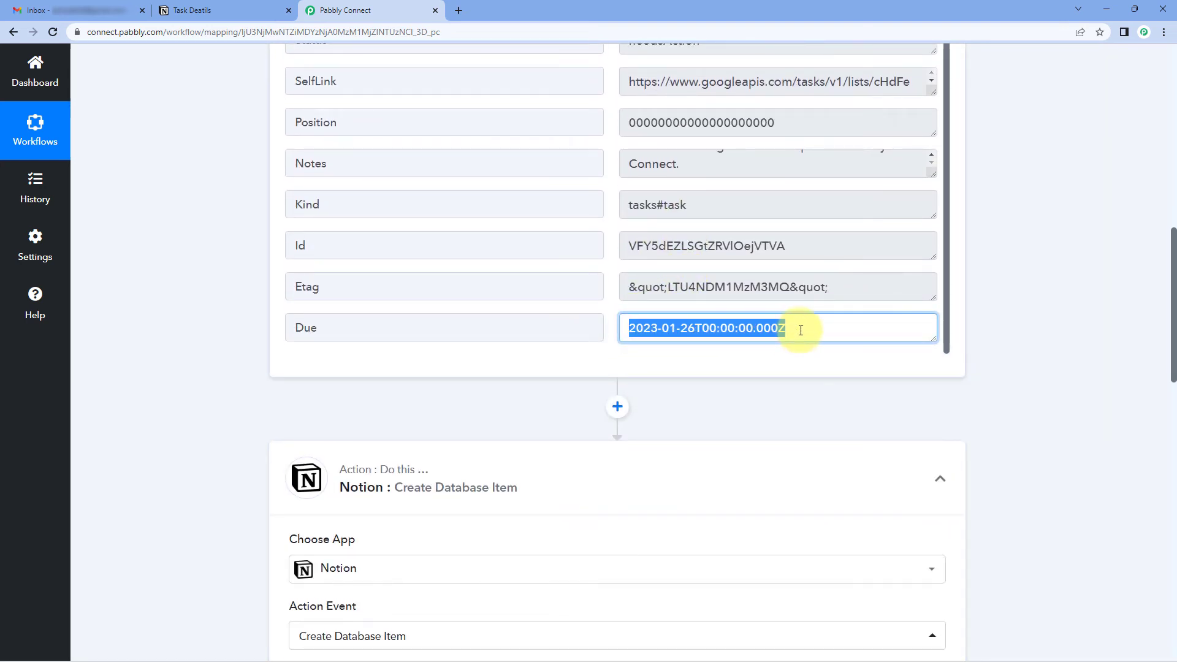
pyautogui.moveTo(822, 329); pyautogui.dragTo(615, 337)
# Step: Map the Due Date field to the Due value from the Google Tasks: New Task step
pyautogui.scroll(-5, 274, 394)
pyautogui.scroll(-5, 274, 393)
pyautogui.click(390, 247)
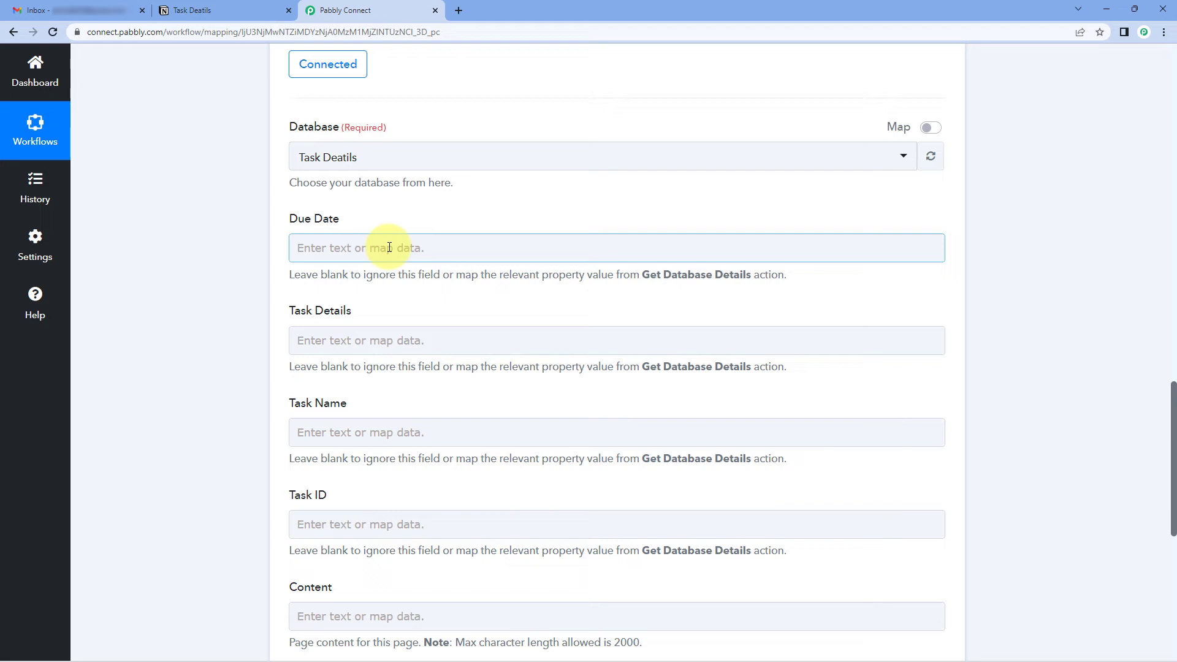
pyautogui.click(330, 245)
pyautogui.scroll(-1, 242, 245)
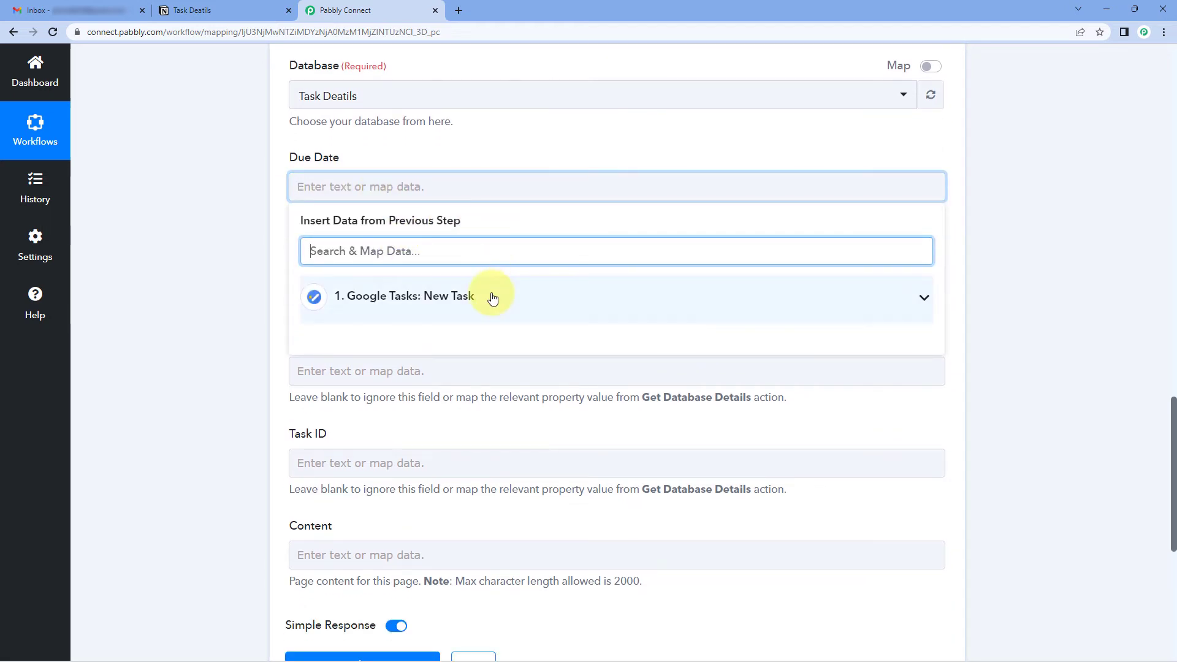
pyautogui.click(494, 298)
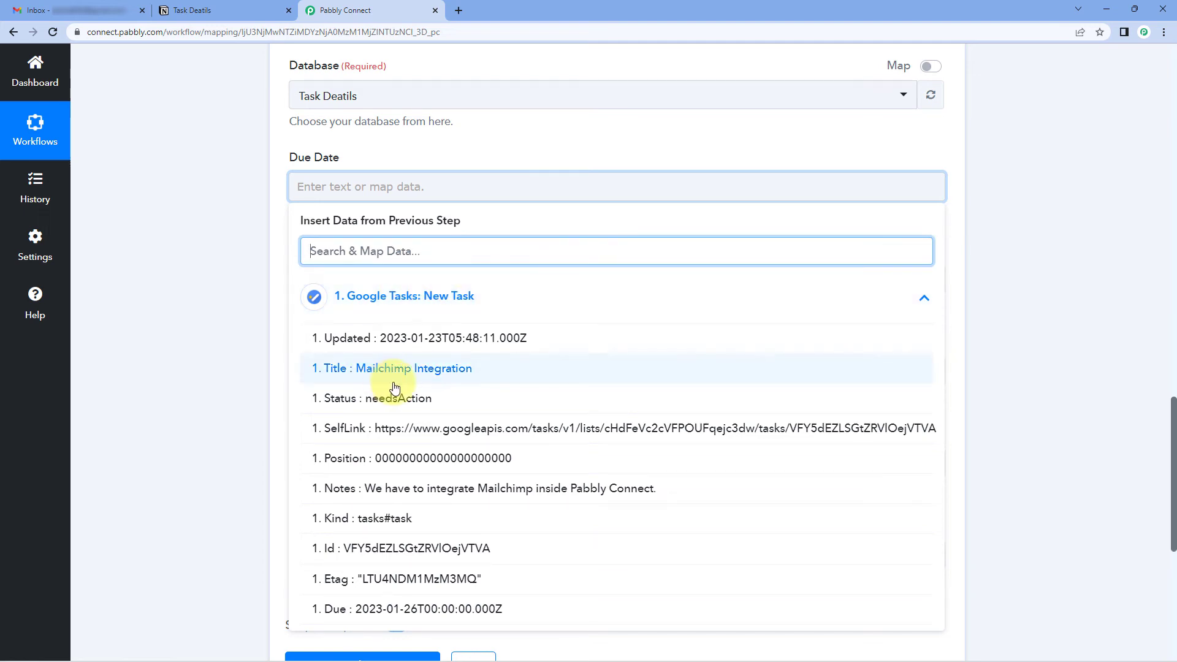
pyautogui.scroll(-2, 421, 367)
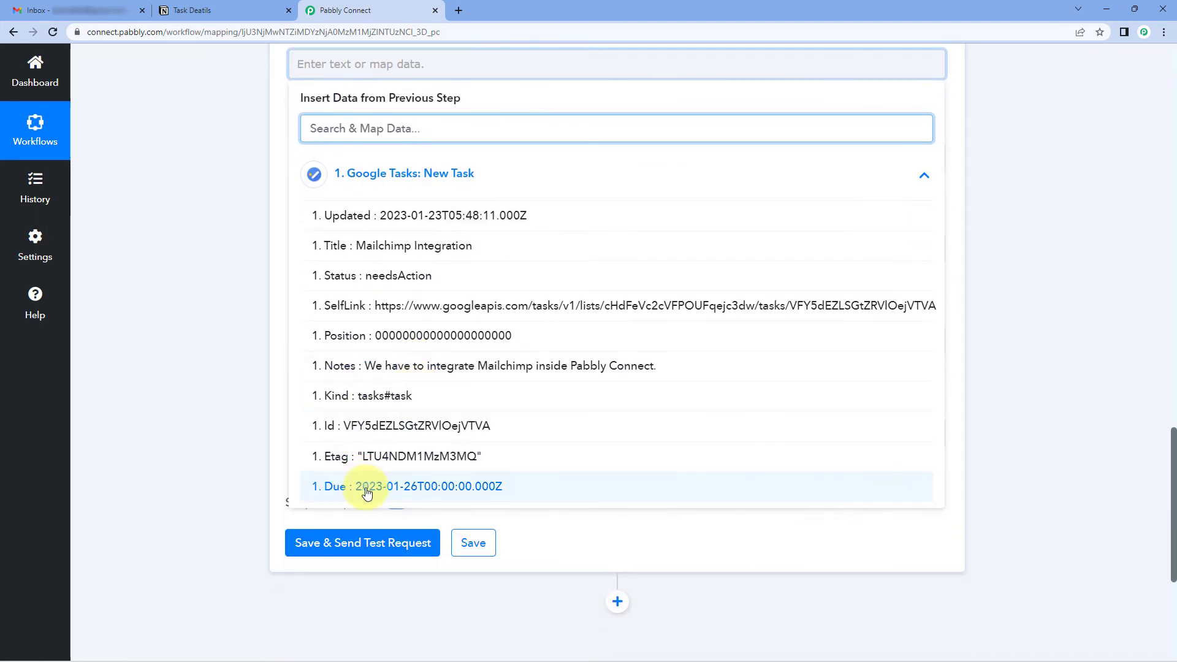
pyautogui.click(366, 488)
pyautogui.scroll(1, 225, 292)
pyautogui.click(238, 269)
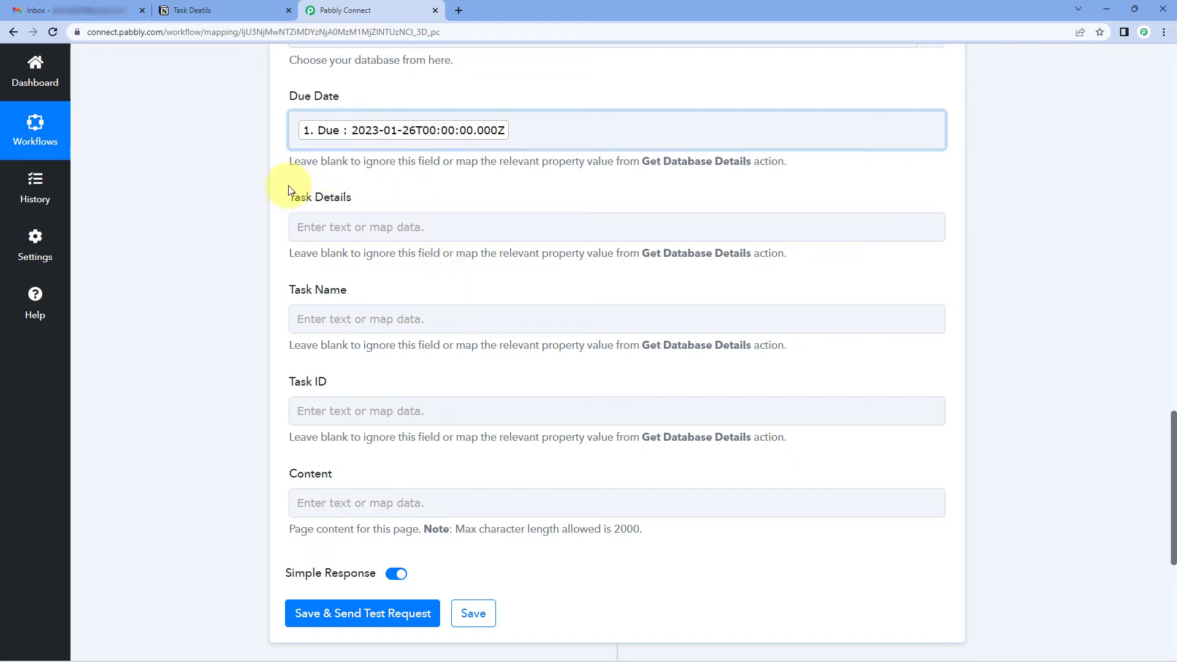
# Step: Map the Task Details field to the Notes value from the Google Tasks: New Task step
pyautogui.click(300, 226)
pyautogui.click(337, 229)
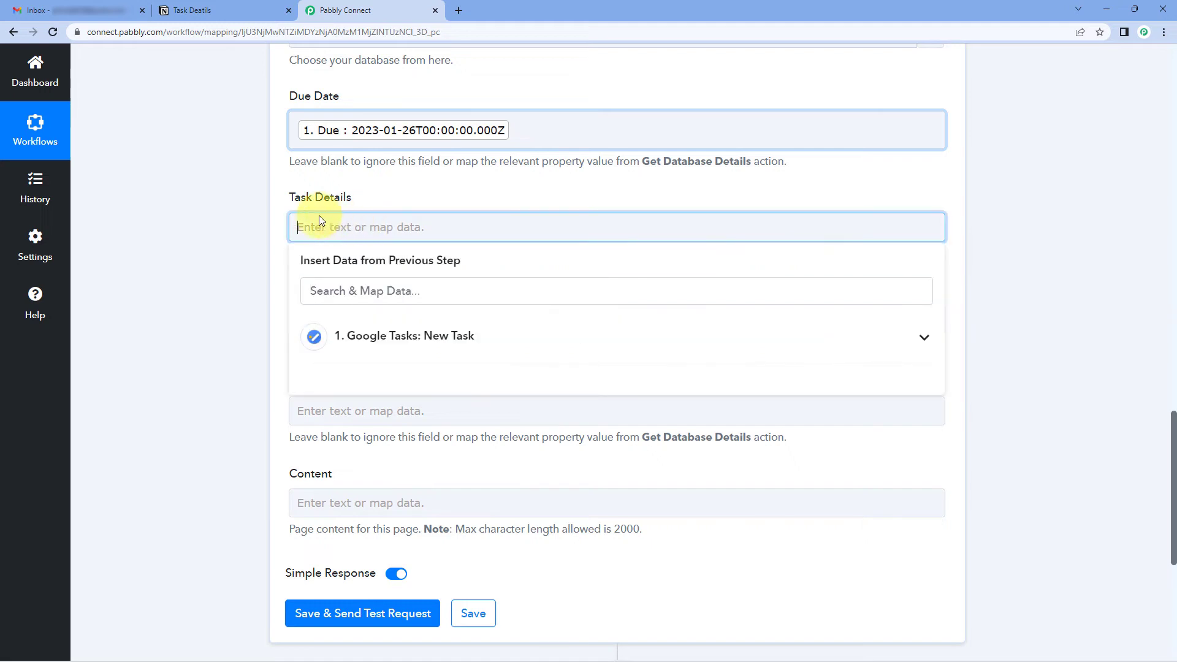
pyautogui.click(413, 338)
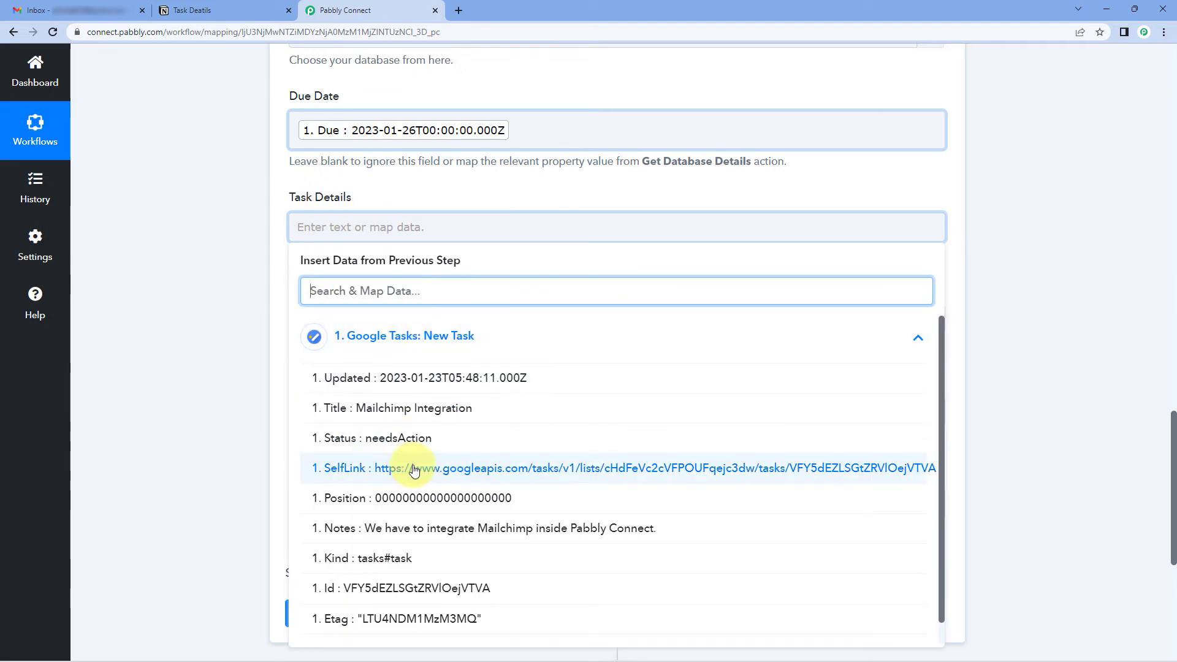
pyautogui.click(460, 528)
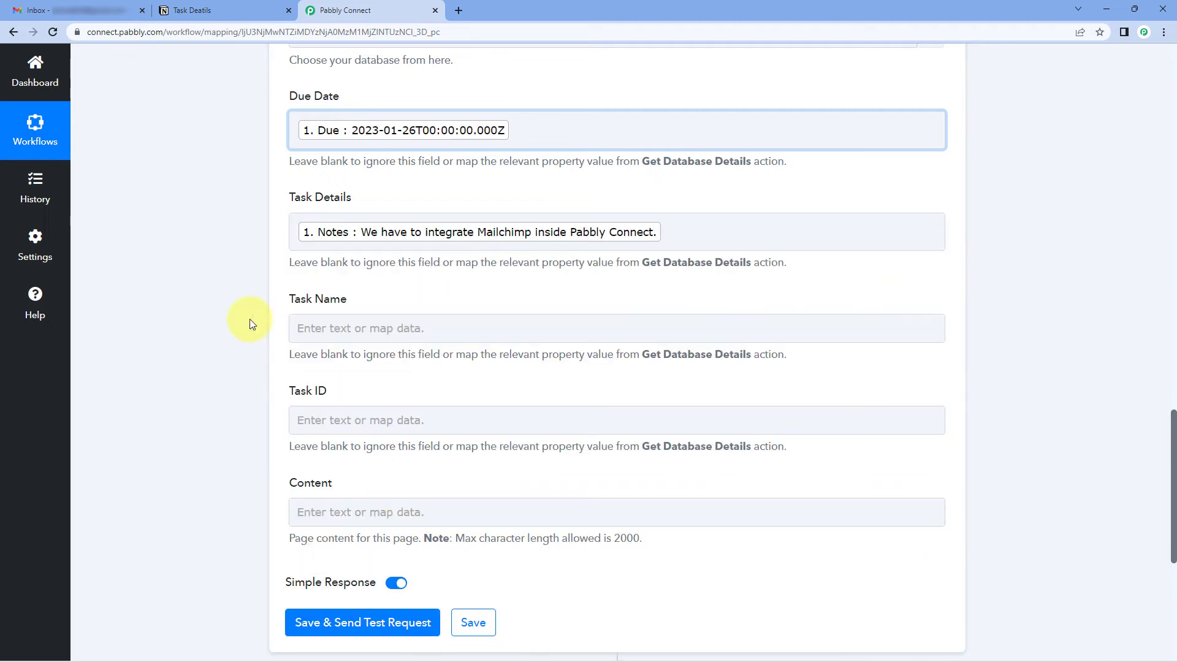
# Step: Map the Task Name field to the Title value from the Google Tasks: New Task step
pyautogui.scroll(-1, 277, 255)
pyautogui.click(320, 267)
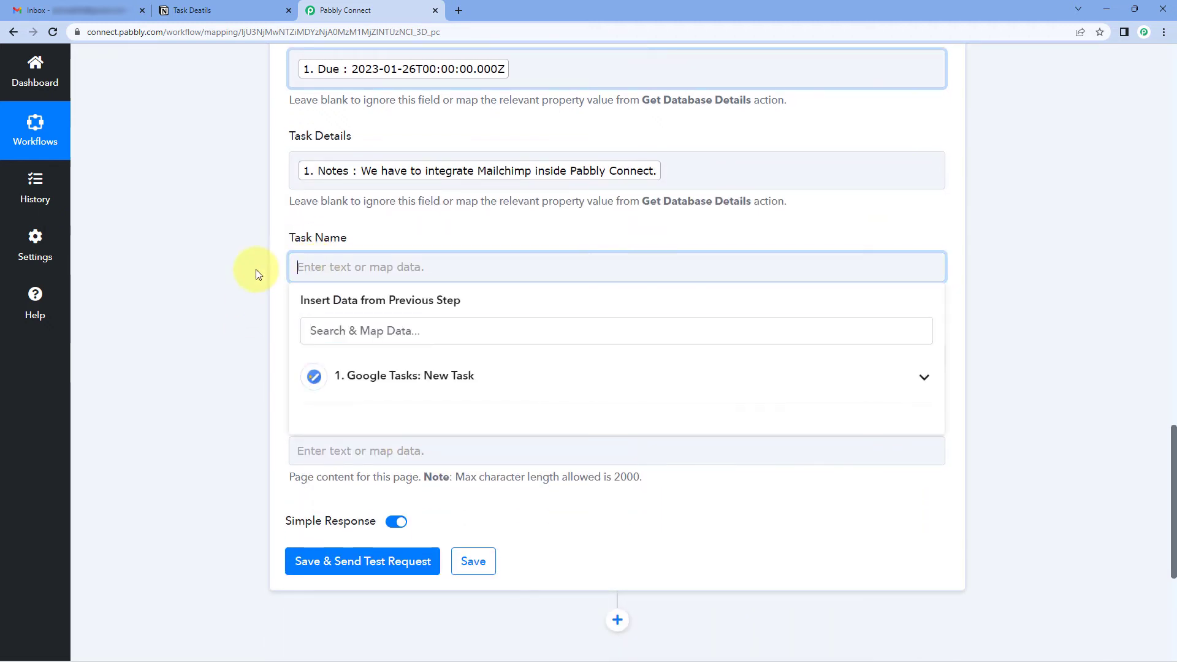
pyautogui.scroll(-1, 368, 282)
pyautogui.click(462, 315)
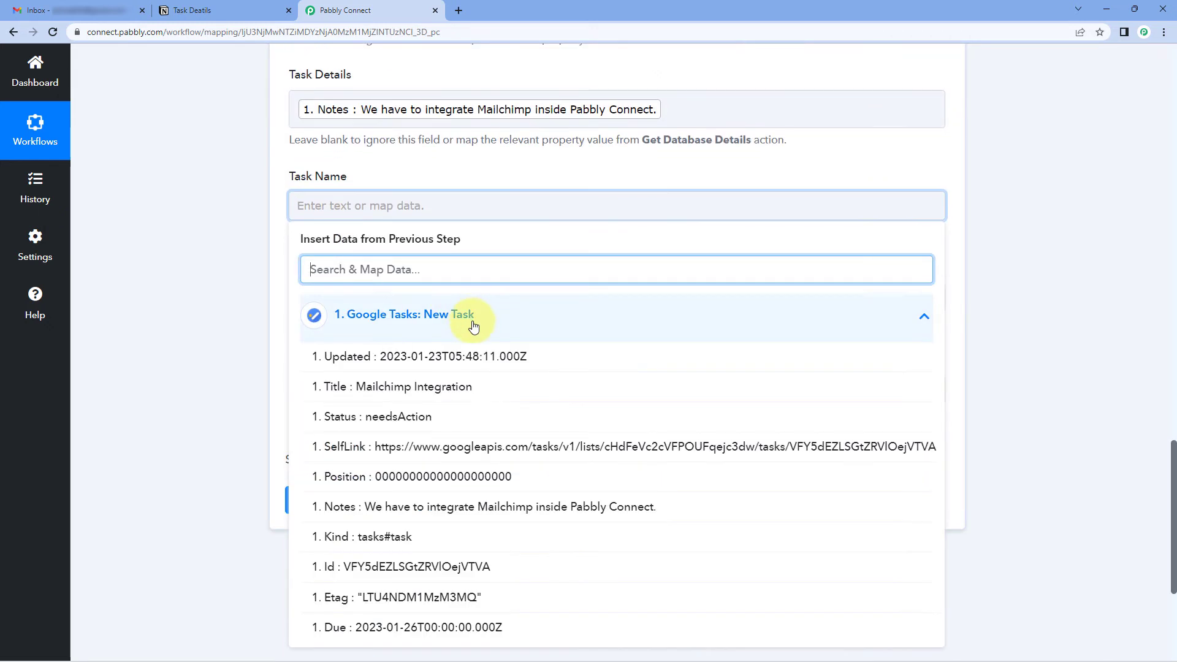
pyautogui.click(446, 387)
pyautogui.click(244, 242)
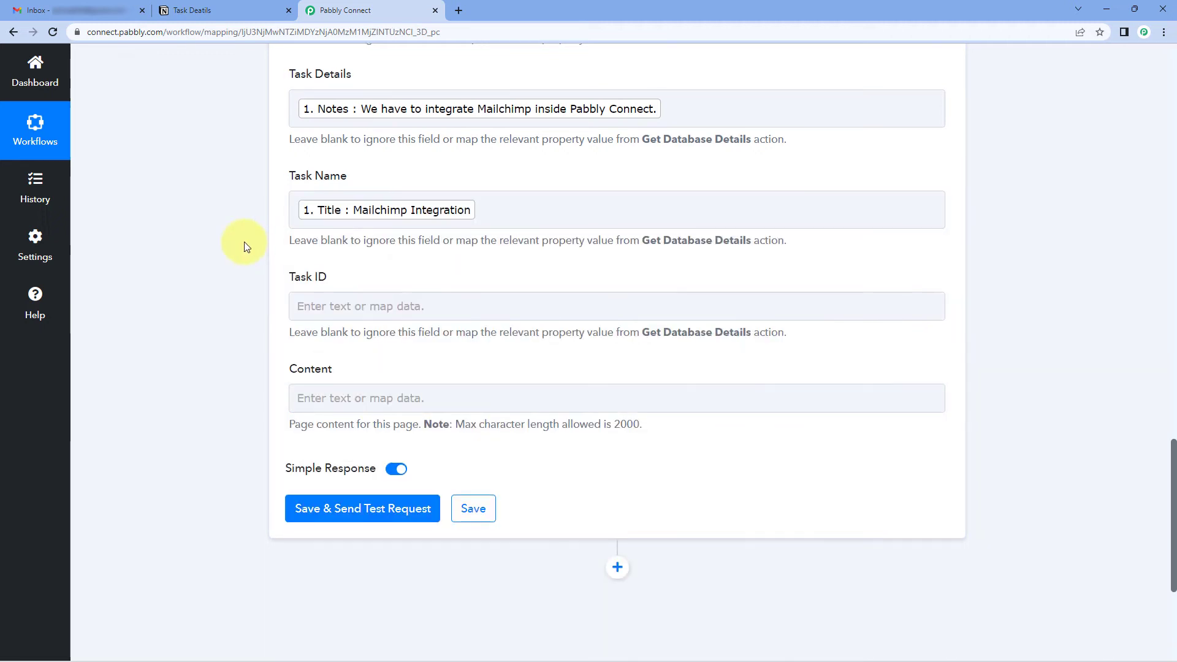
# Step: Map the Task ID field to the Id value from the Google Tasks: New Task step
pyautogui.scroll(-1, 244, 242)
pyautogui.click(349, 243)
pyautogui.scroll(-1, 259, 260)
pyautogui.click(429, 295)
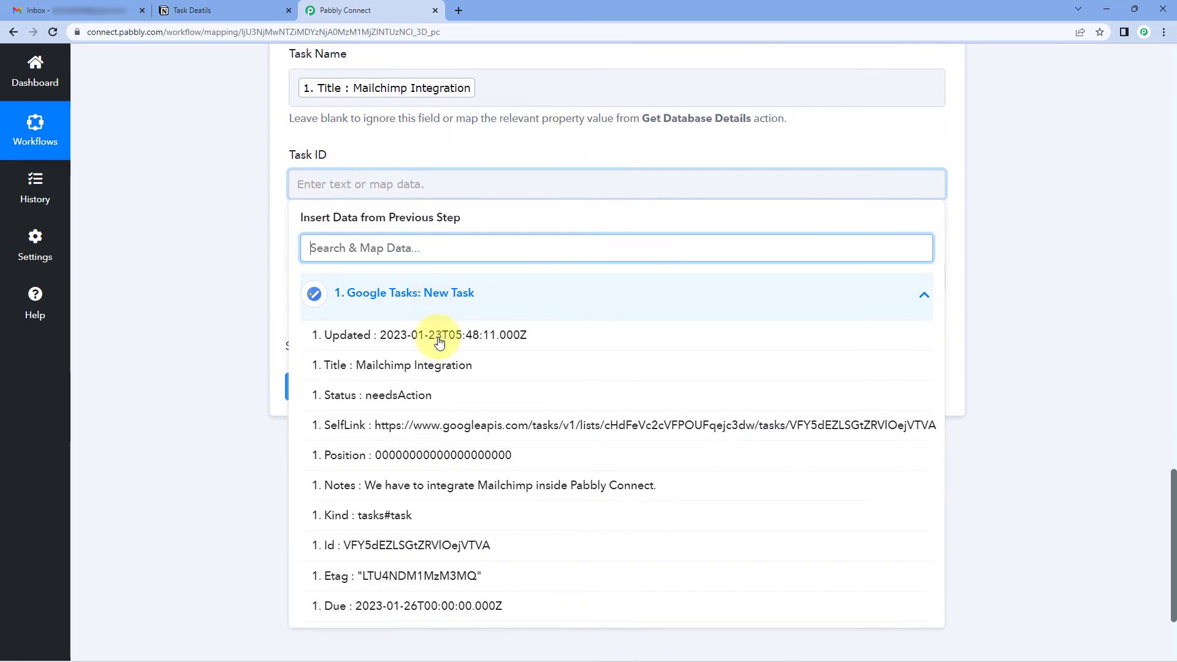
pyautogui.click(442, 545)
pyautogui.click(260, 244)
# Step: Check the mapped fields and the Content field against the Task Deatils columns in Notion
pyautogui.scroll(4, 260, 239)
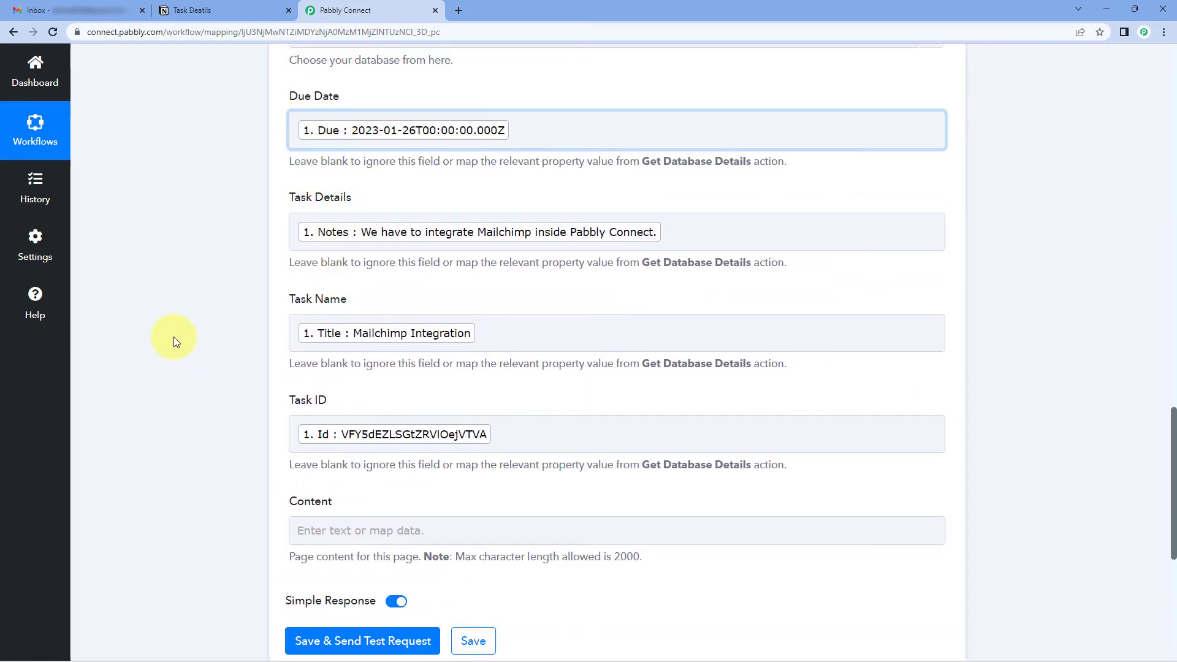
pyautogui.click(190, 10)
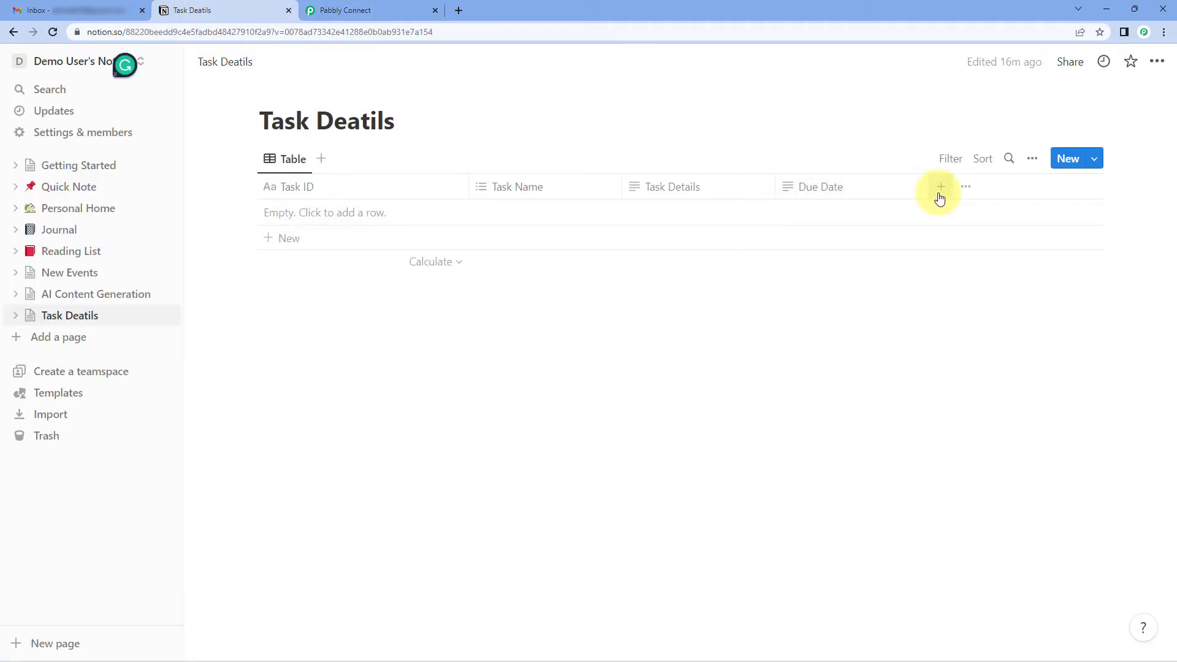
pyautogui.click(346, 10)
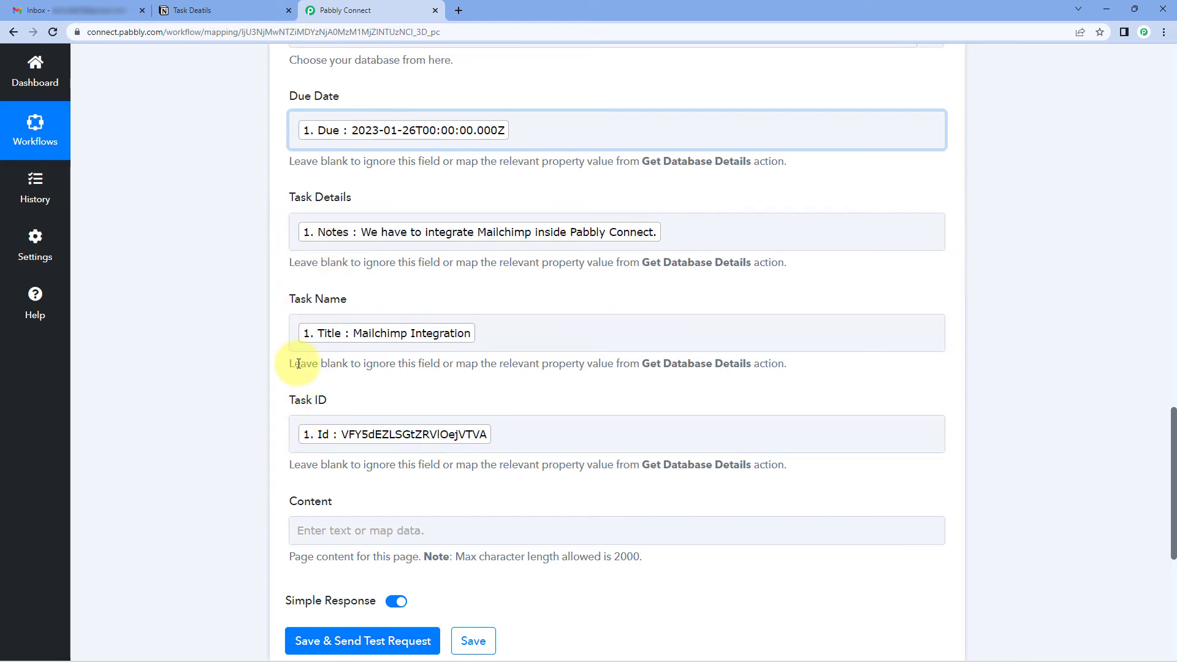
pyautogui.scroll(-3, 298, 363)
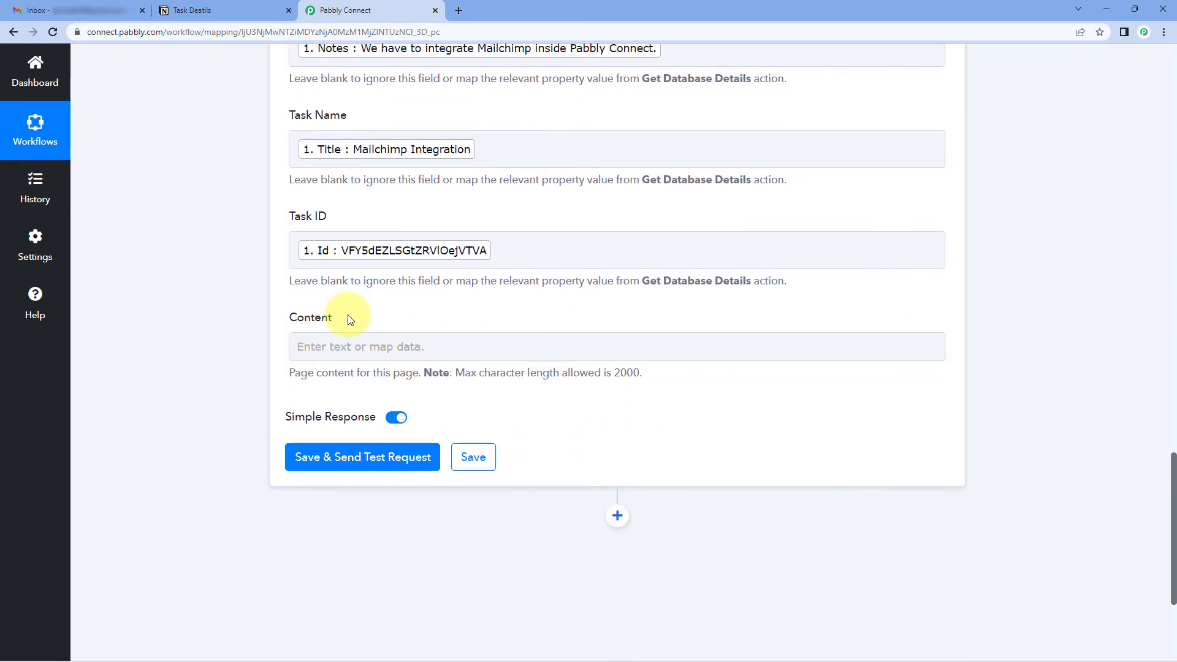
pyautogui.click(224, 9)
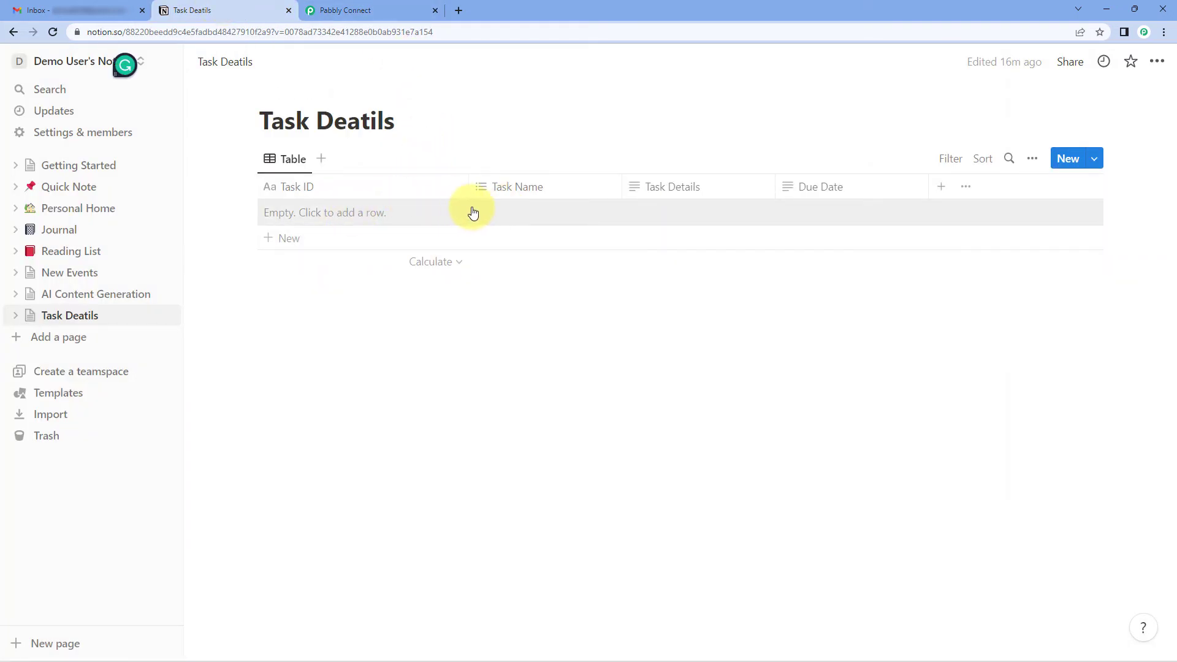
pyautogui.click(391, 11)
pyautogui.click(428, 348)
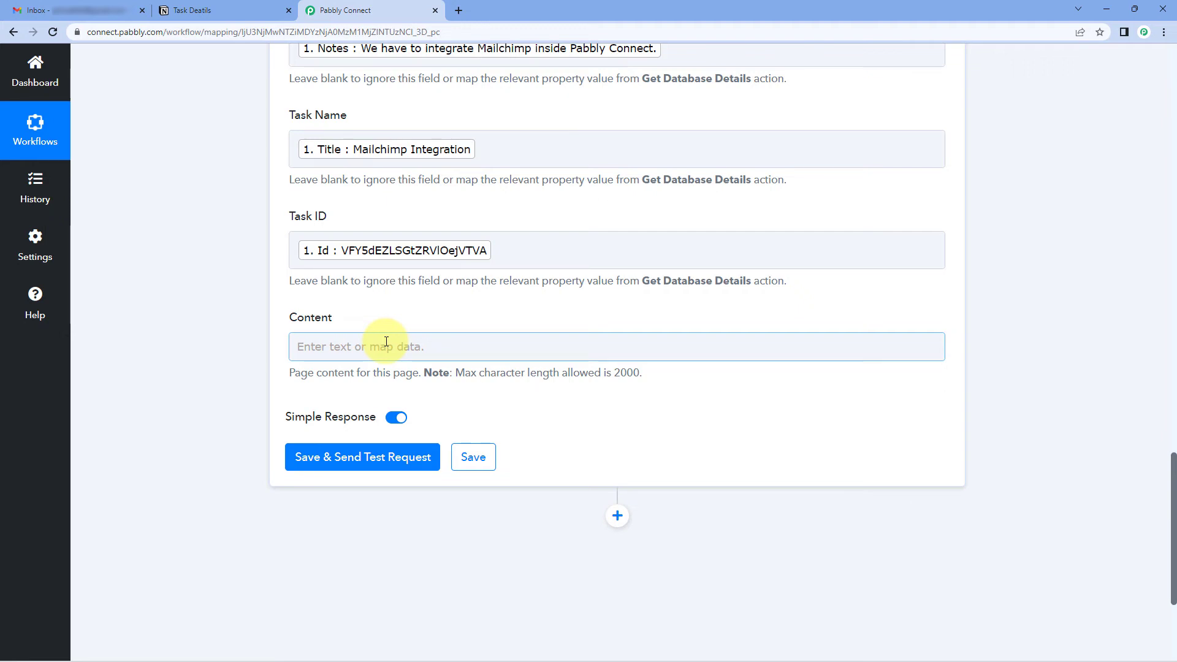
# Step: Save the Notion action, send a test request without any Content, and review the response received
pyautogui.click(368, 461)
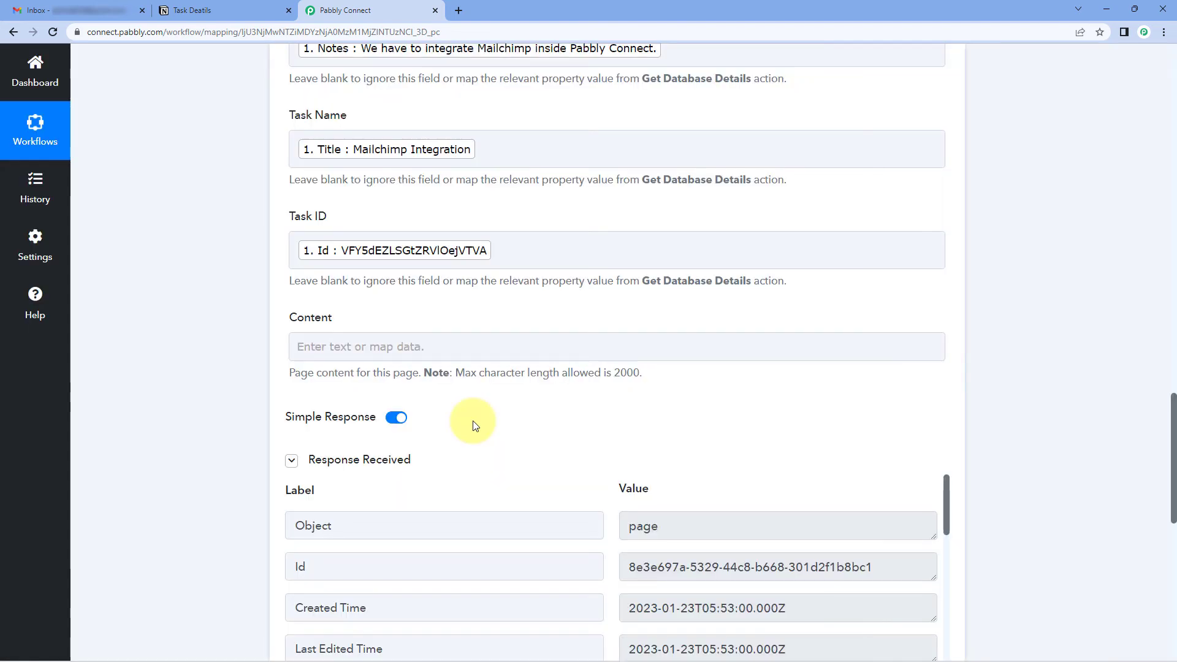
pyautogui.scroll(-2, 441, 368)
pyautogui.scroll(-1, 368, 282)
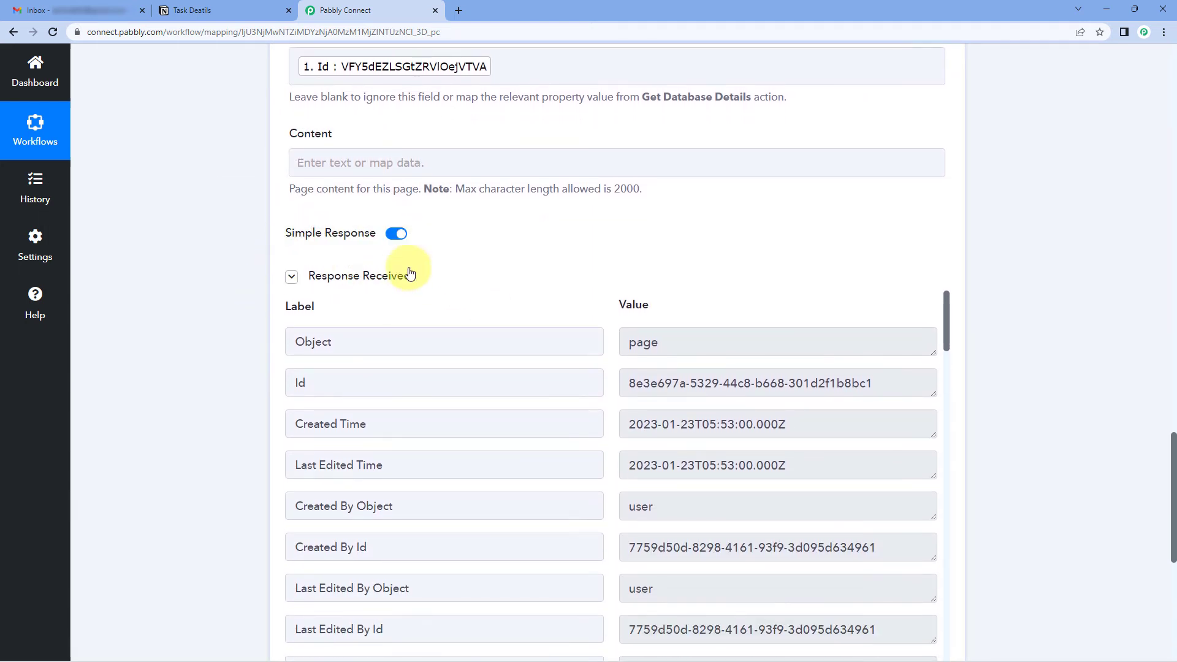
pyautogui.scroll(-2, 598, 253)
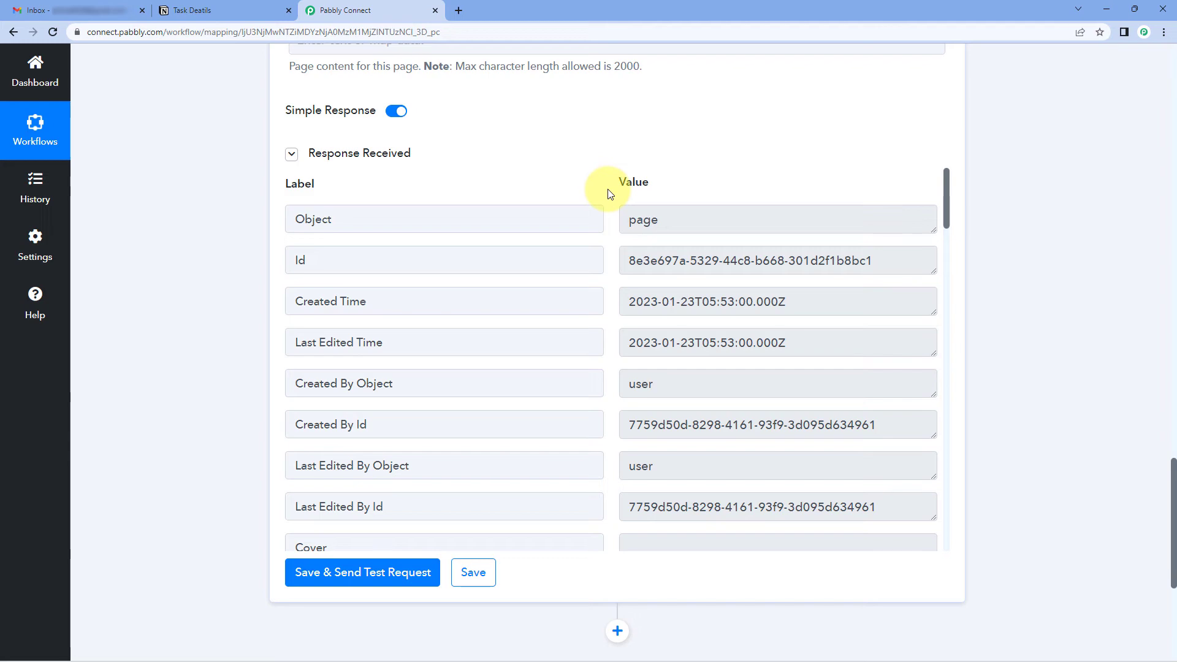
pyautogui.scroll(-1, 611, 194)
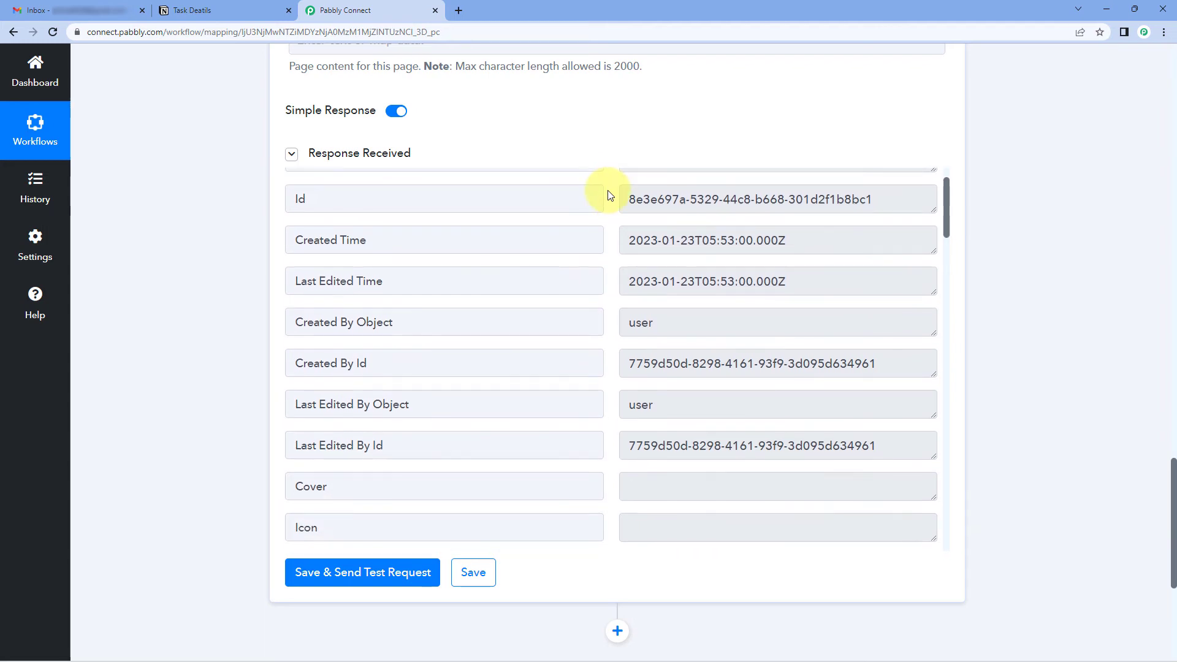
# Step: Review the Notion action's mapped fields and the response received from the Google Tasks: New Task trigger
pyautogui.scroll(7, 589, 178)
pyautogui.scroll(2, 509, 141)
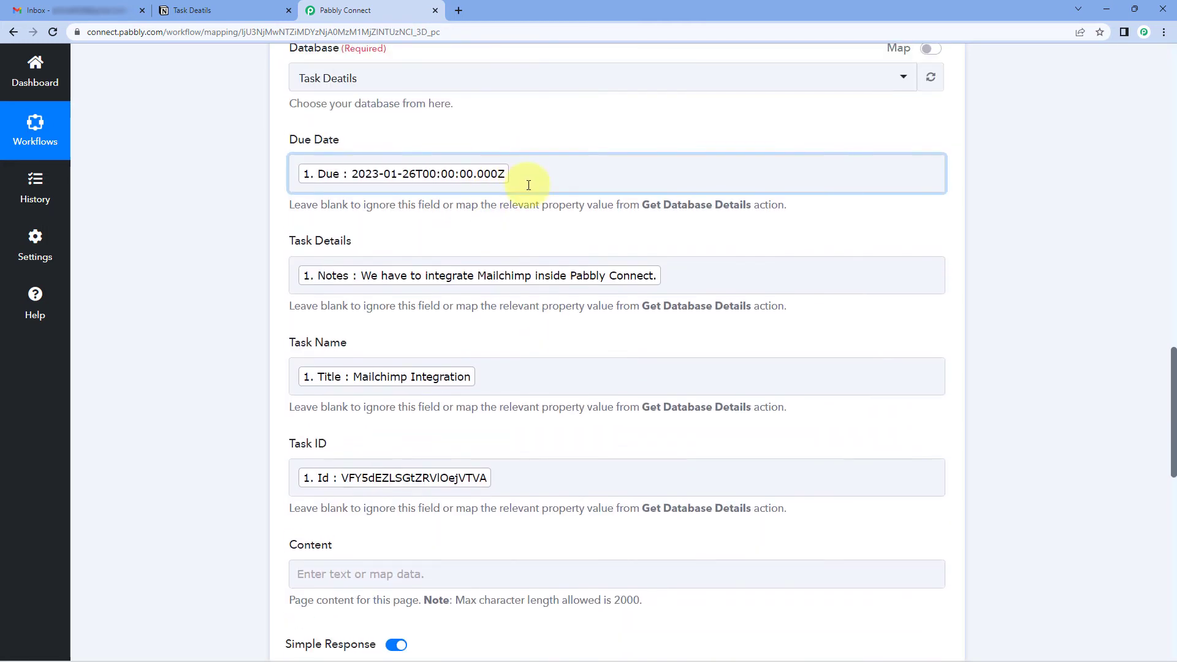
pyautogui.scroll(13, 561, 227)
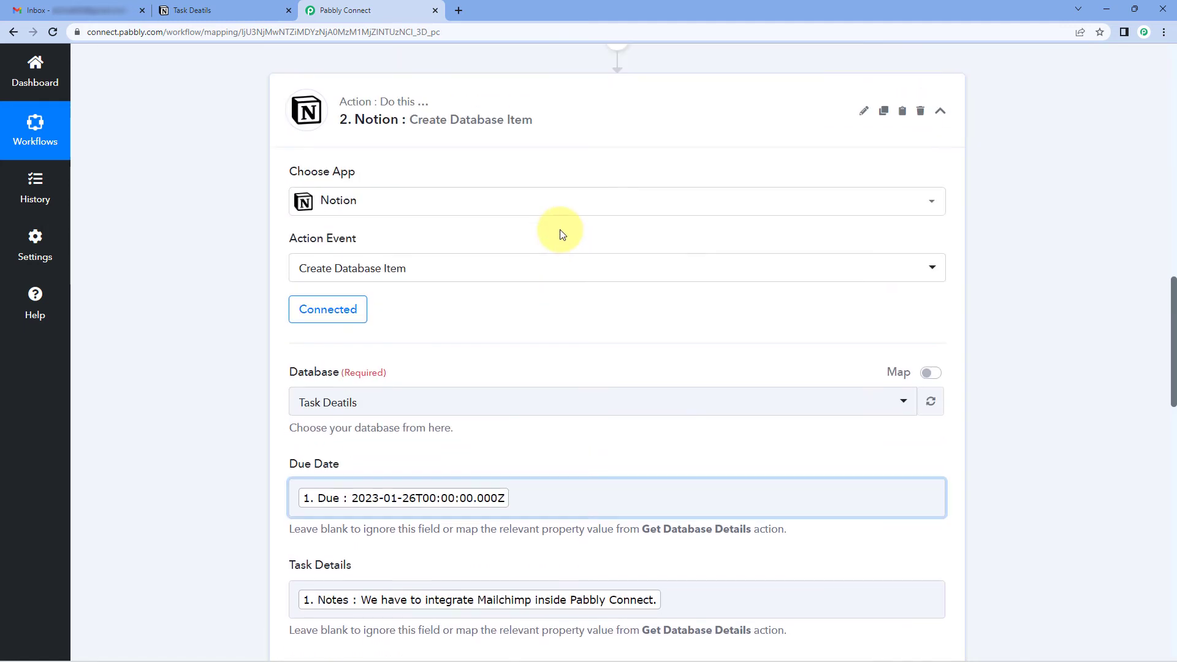
pyautogui.scroll(1, 607, 168)
pyautogui.scroll(1, 606, 167)
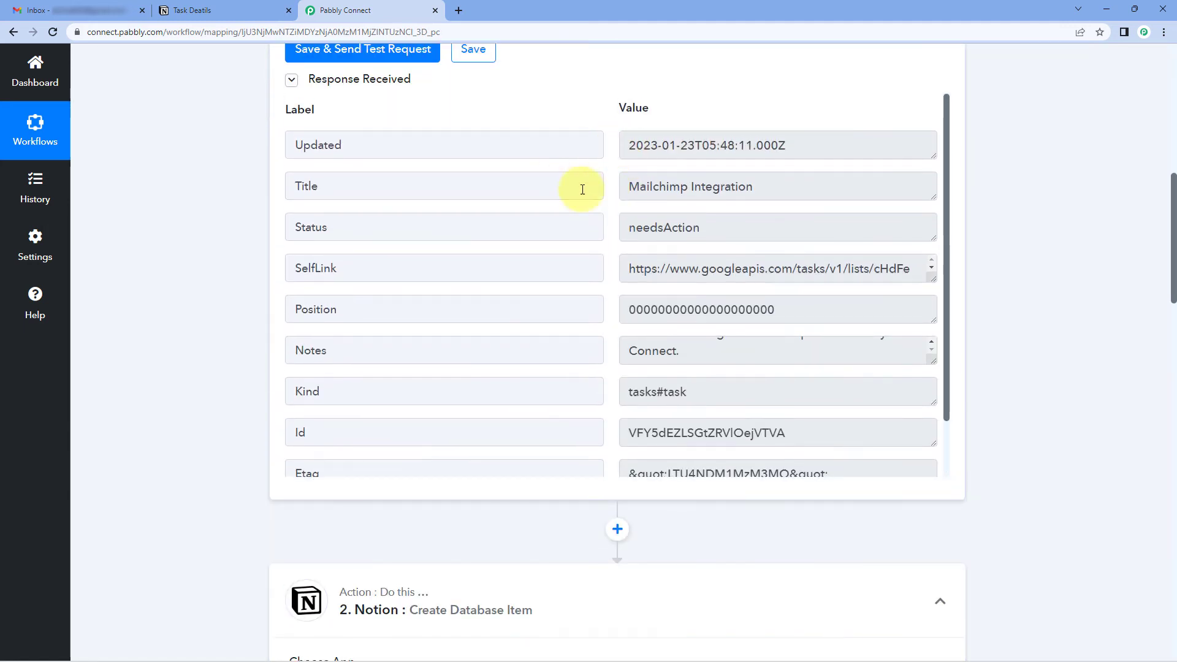
pyautogui.scroll(-3, 233, 313)
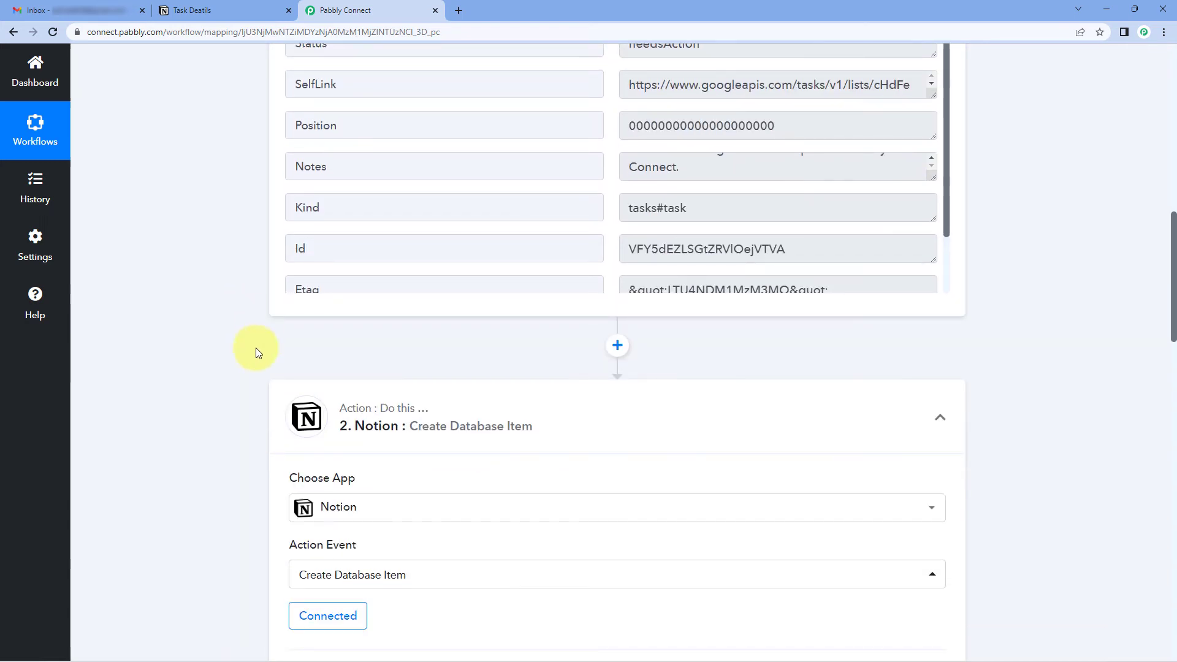
# Step: Switch to Notion, open the Mailchimp Integration item in the Task Deatils database, and check its Task ID and other properties
pyautogui.click(212, 11)
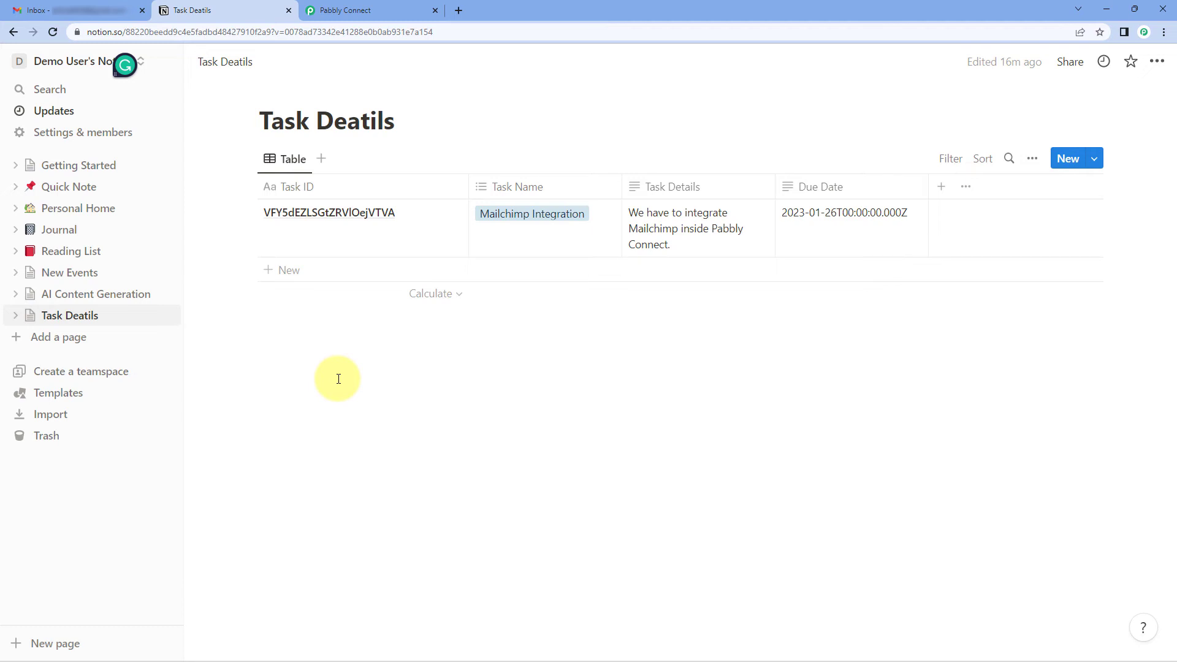
pyautogui.moveTo(399, 225)
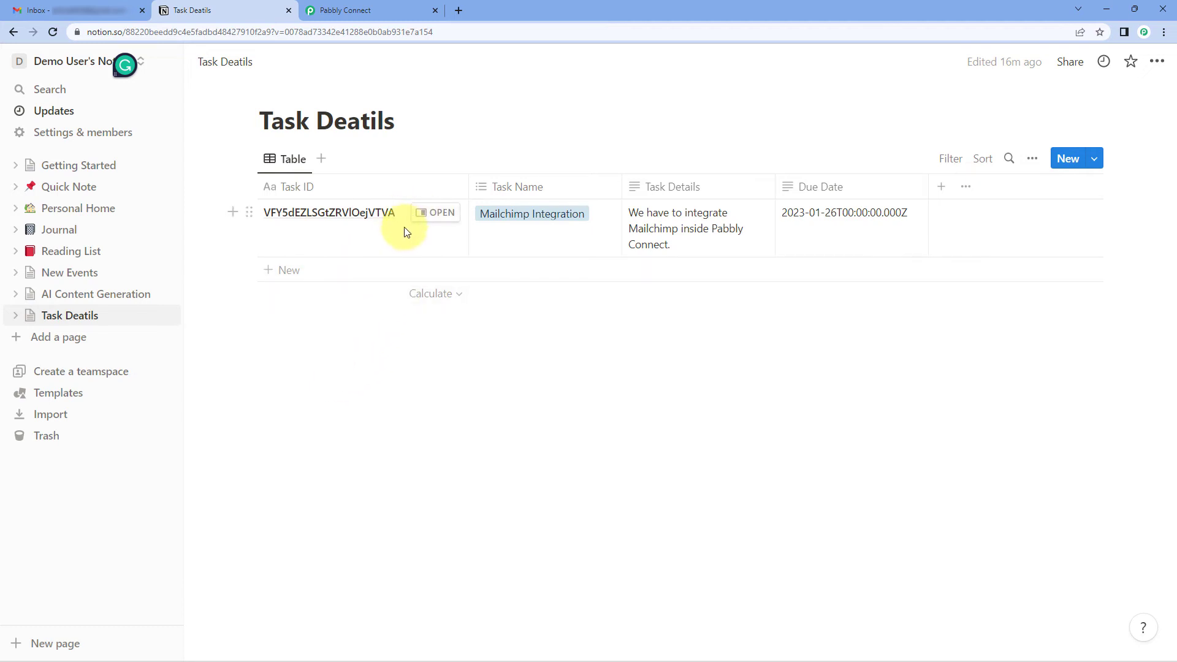
pyautogui.click(446, 215)
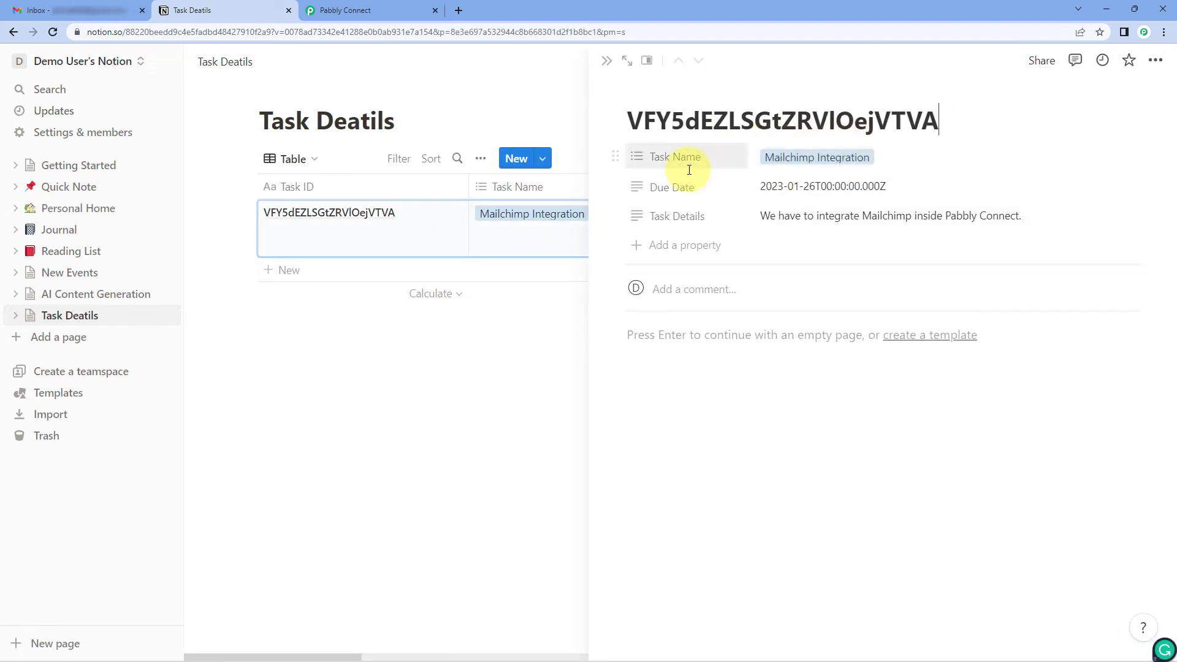
pyautogui.click(965, 132)
pyautogui.moveTo(628, 121); pyautogui.dragTo(988, 121)
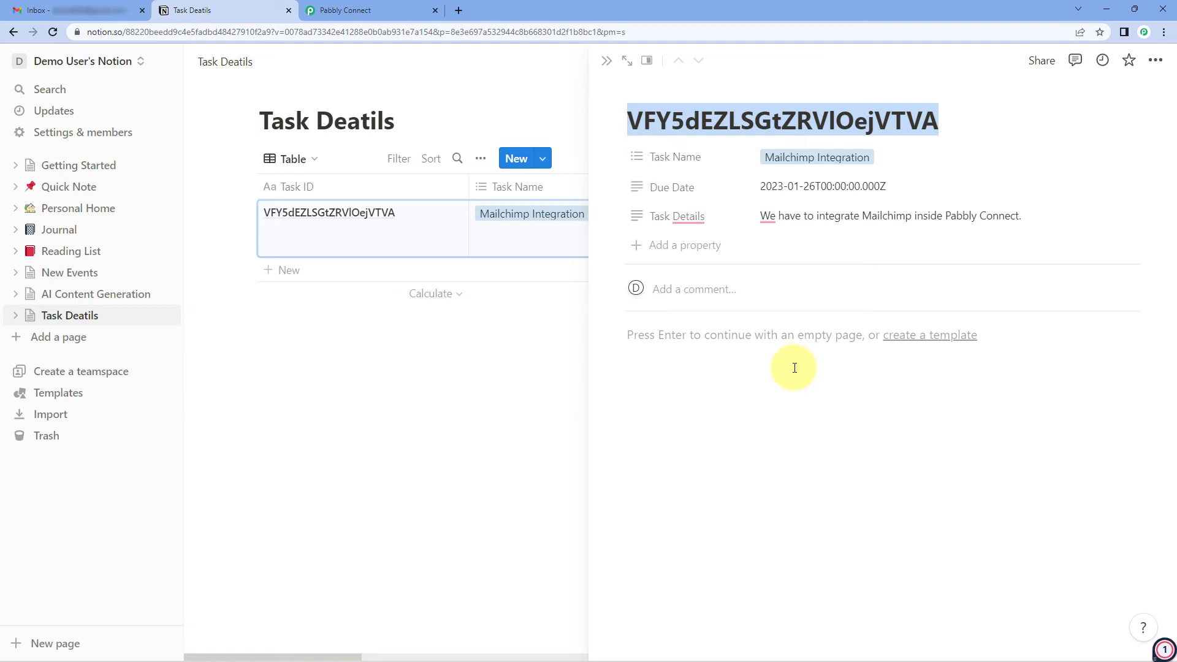
# Step: Compare the item's page body with the Content field of the Notion action in Pabbly Connect, and close the item in Notion
pyautogui.click(744, 339)
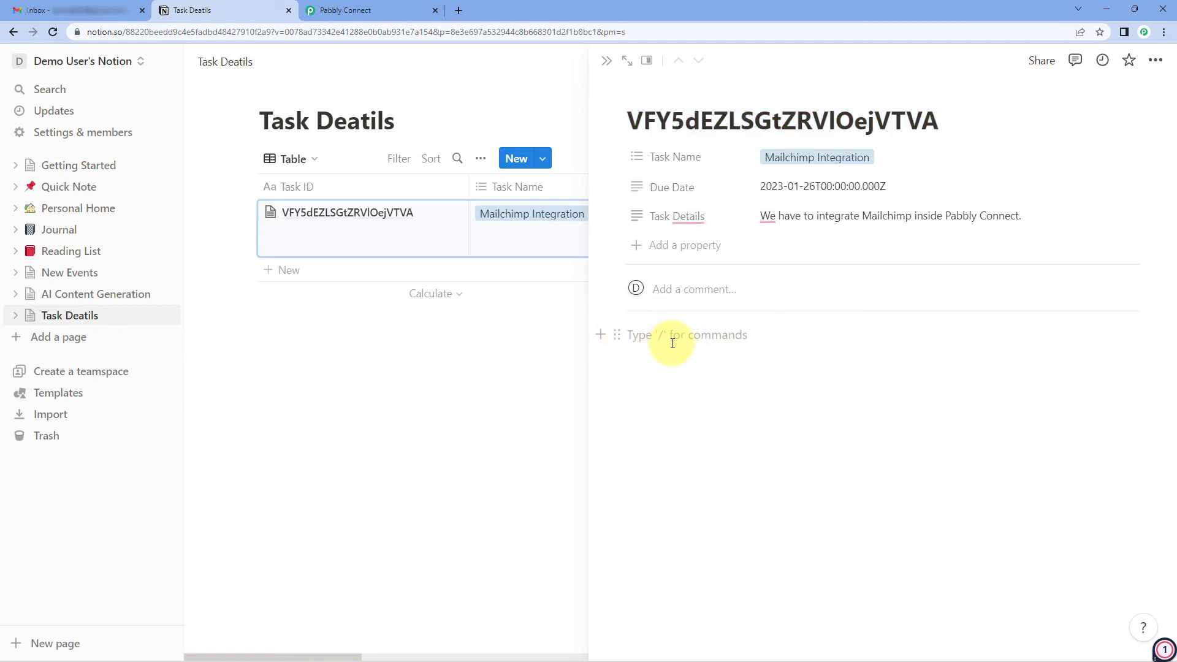
pyautogui.click(344, 11)
pyautogui.scroll(-5, 227, 319)
pyautogui.scroll(-6, 227, 319)
pyautogui.click(203, 10)
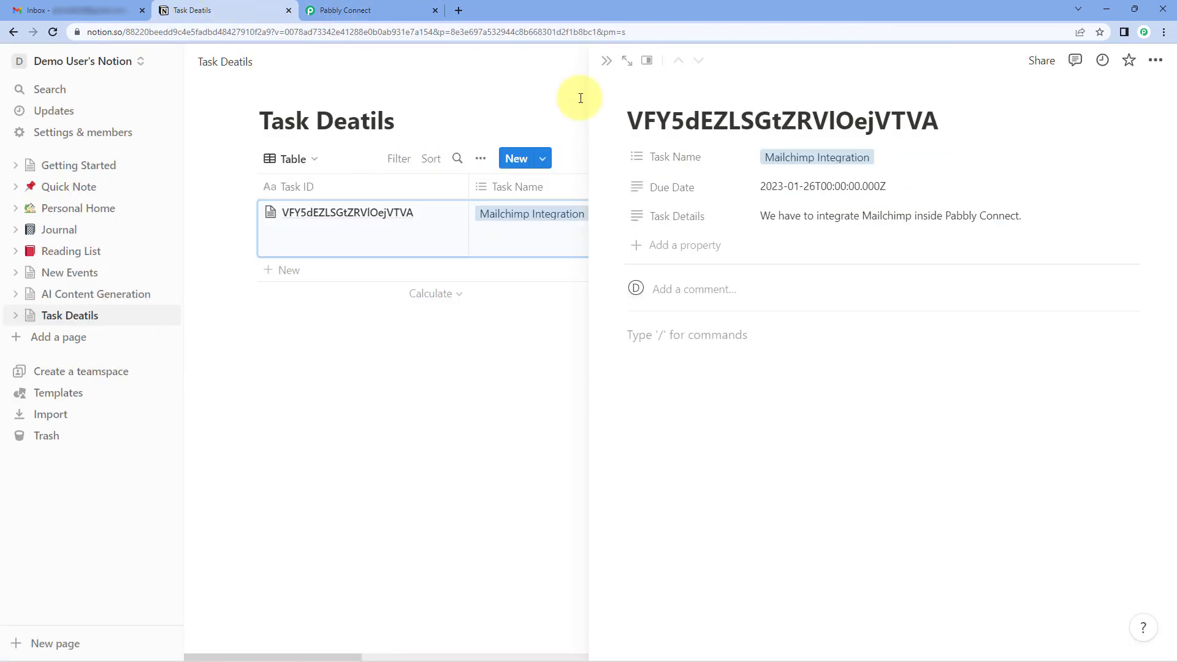
pyautogui.click(639, 334)
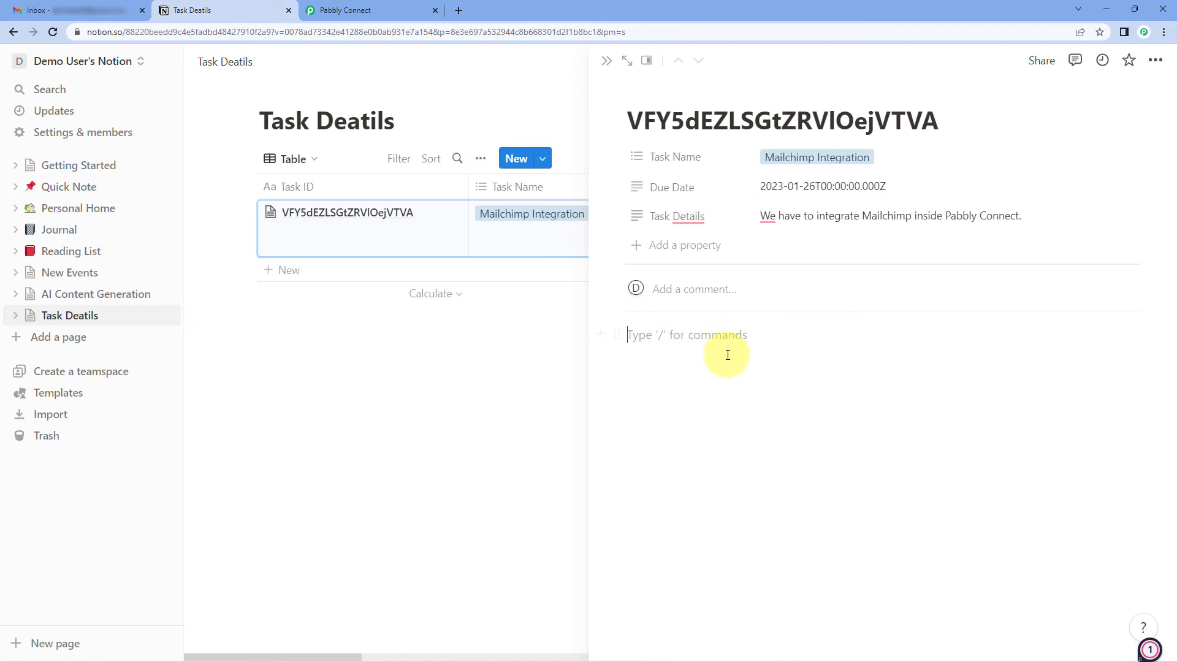
pyautogui.click(560, 94)
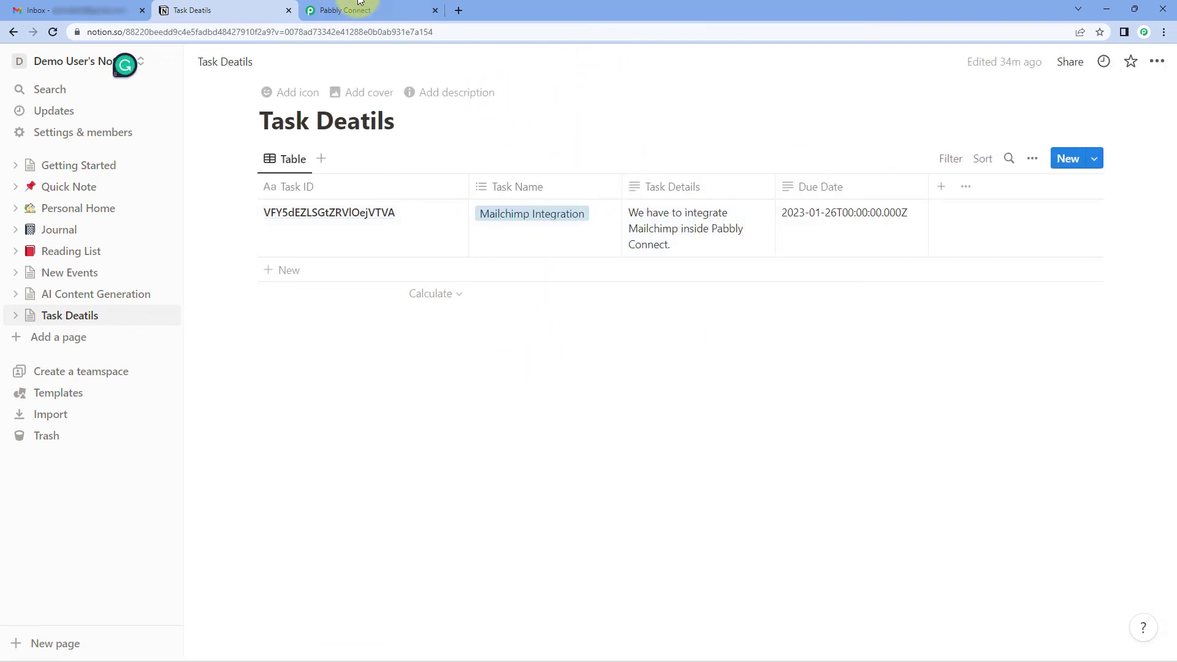
# Step: Return to Pabbly Connect and collapse the Notion: Create Database Item action and the Google Tasks: New Task trigger
pyautogui.click(417, 9)
pyautogui.scroll(6, 970, 263)
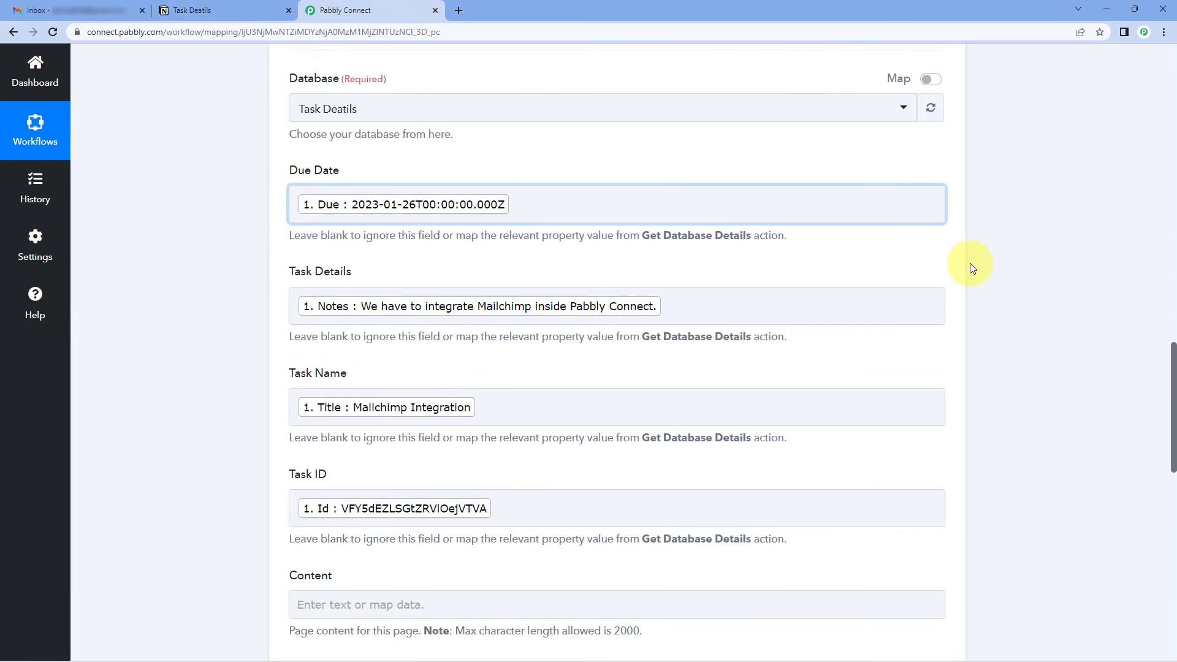
pyautogui.scroll(2, 961, 213)
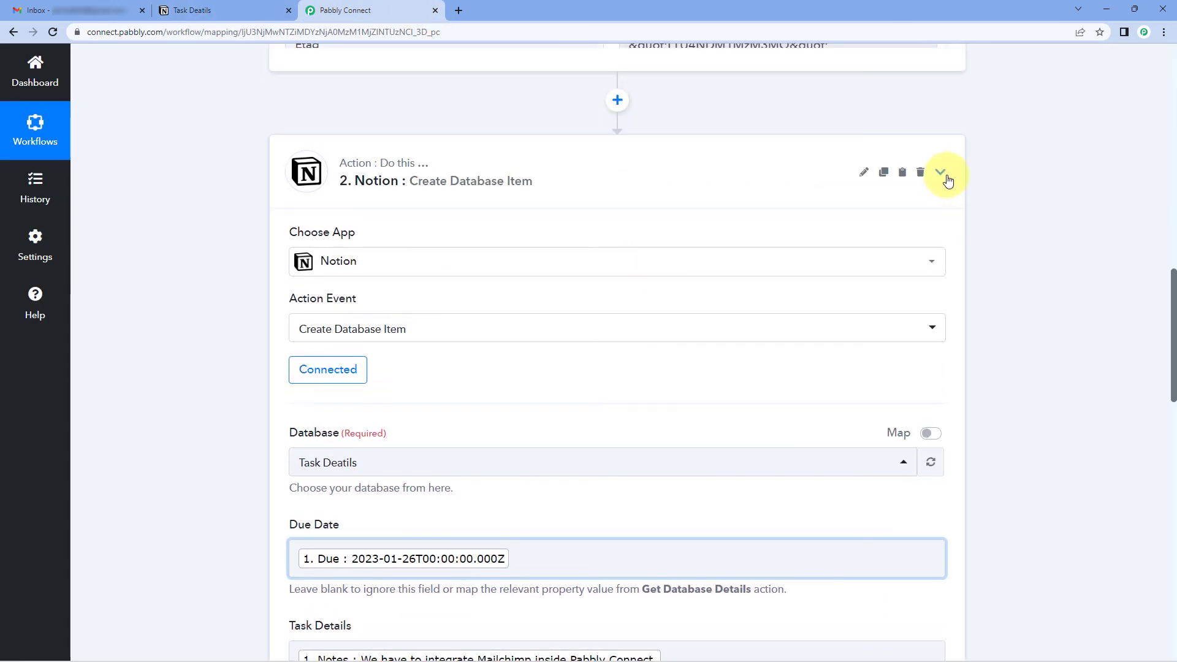
pyautogui.click(940, 179)
pyautogui.scroll(6, 962, 194)
pyautogui.scroll(9, 962, 194)
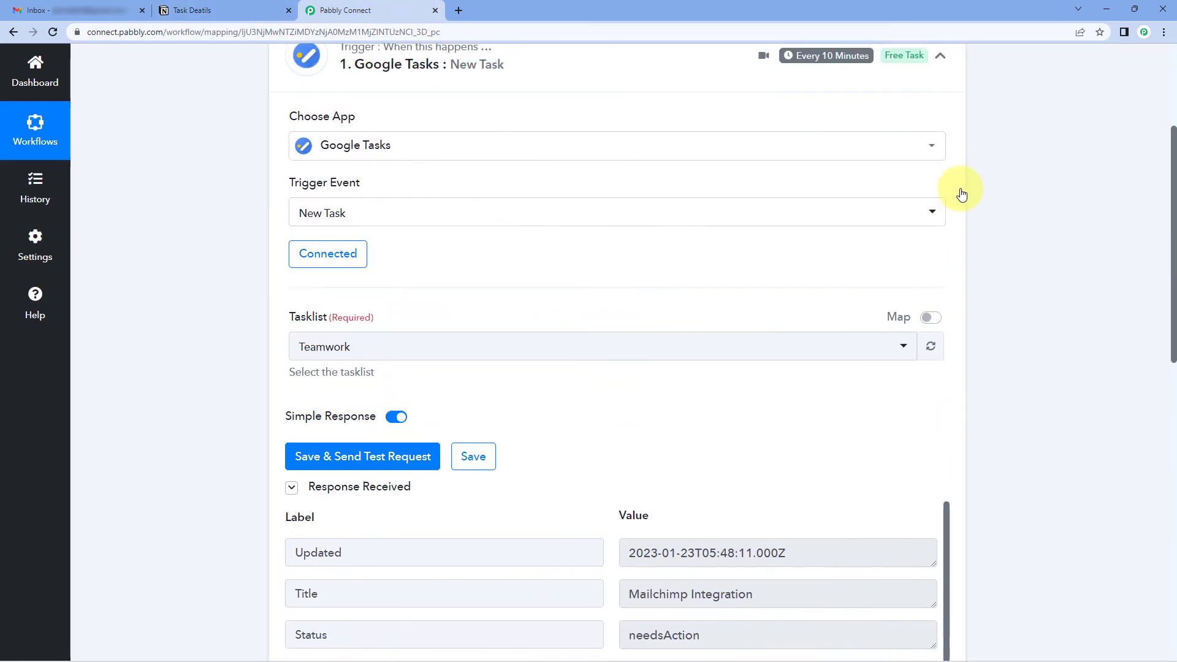
pyautogui.click(955, 241)
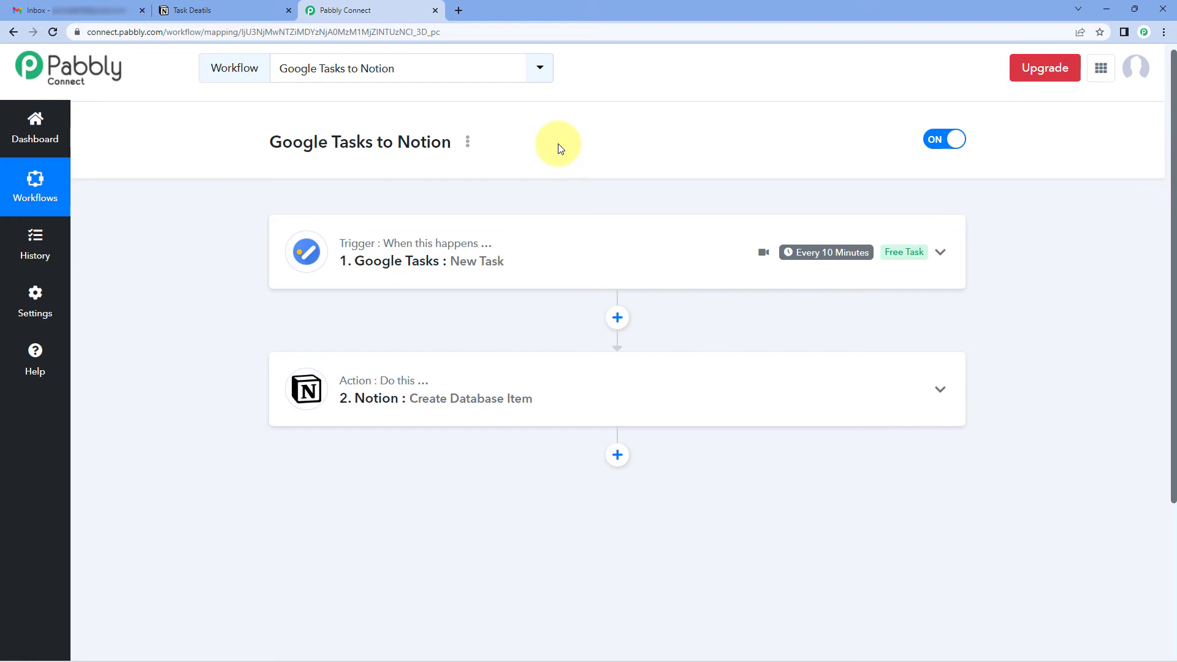
# Step: In Gmail's Teamwork task list, add a task titled "Real-Time Test" with the details "We are just testing this automation in real-time."
pyautogui.click(49, 11)
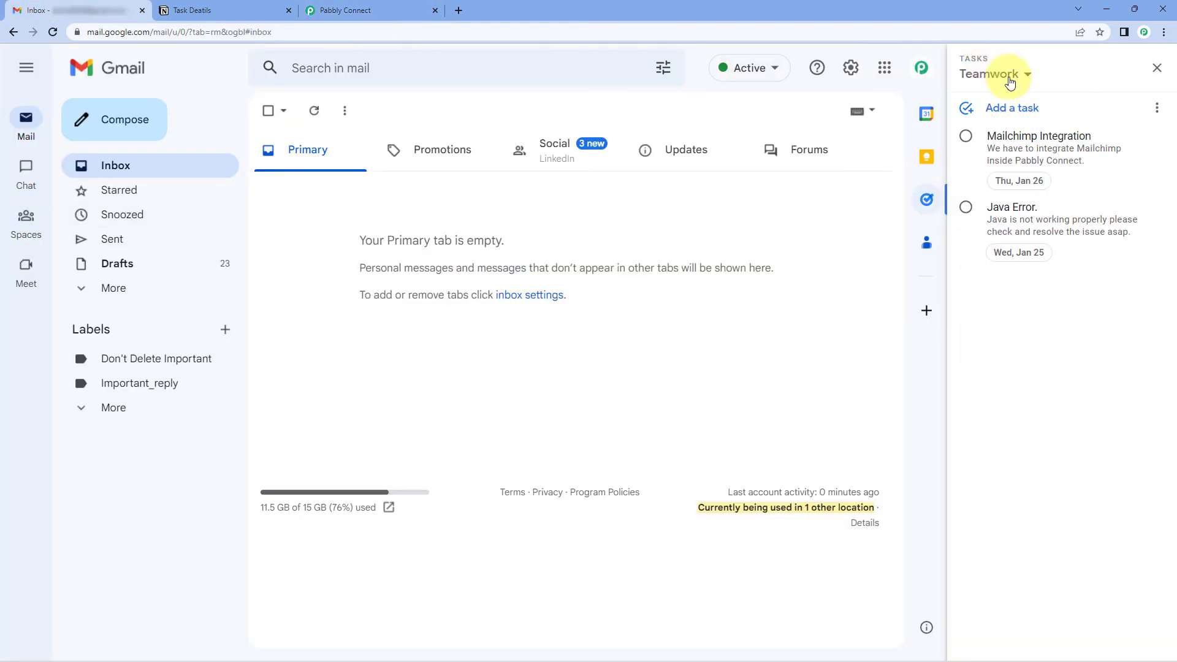
pyautogui.click(1025, 109)
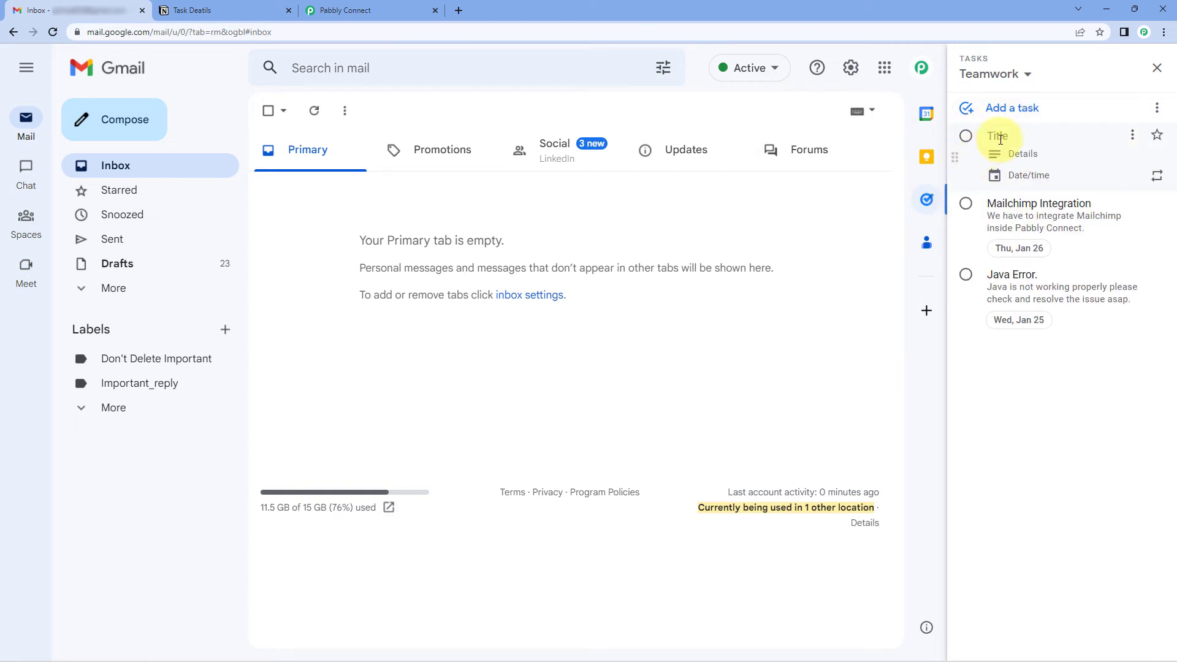
pyautogui.write('Real')
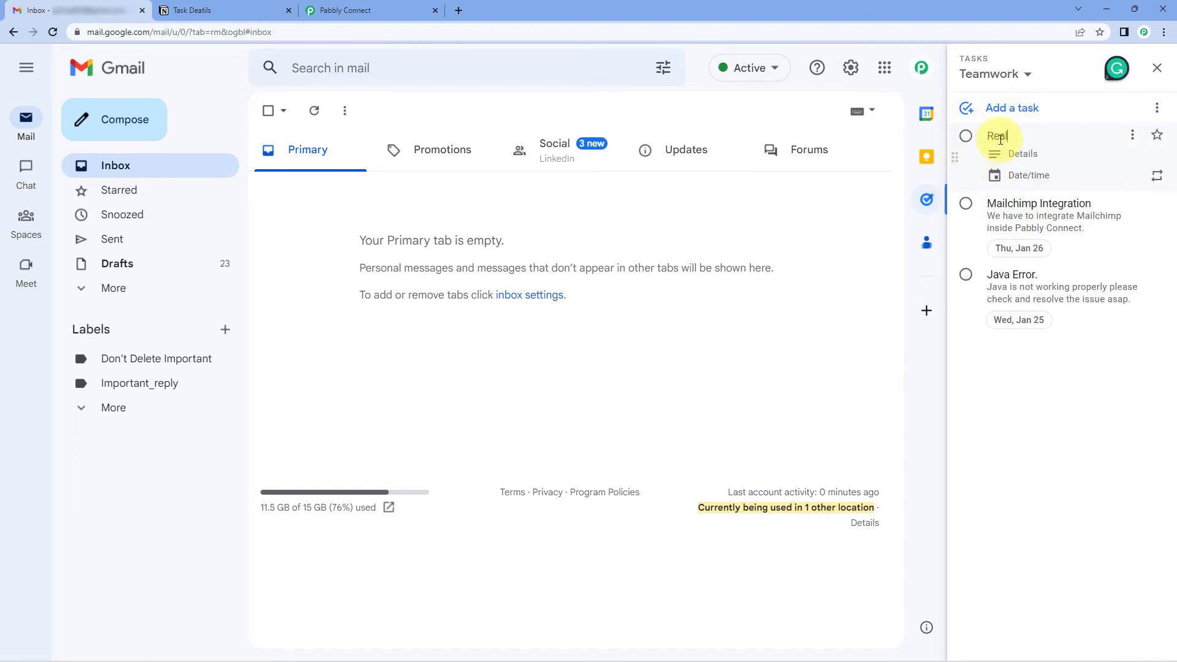
pyautogui.write('-Time Test')
pyautogui.click(1023, 154)
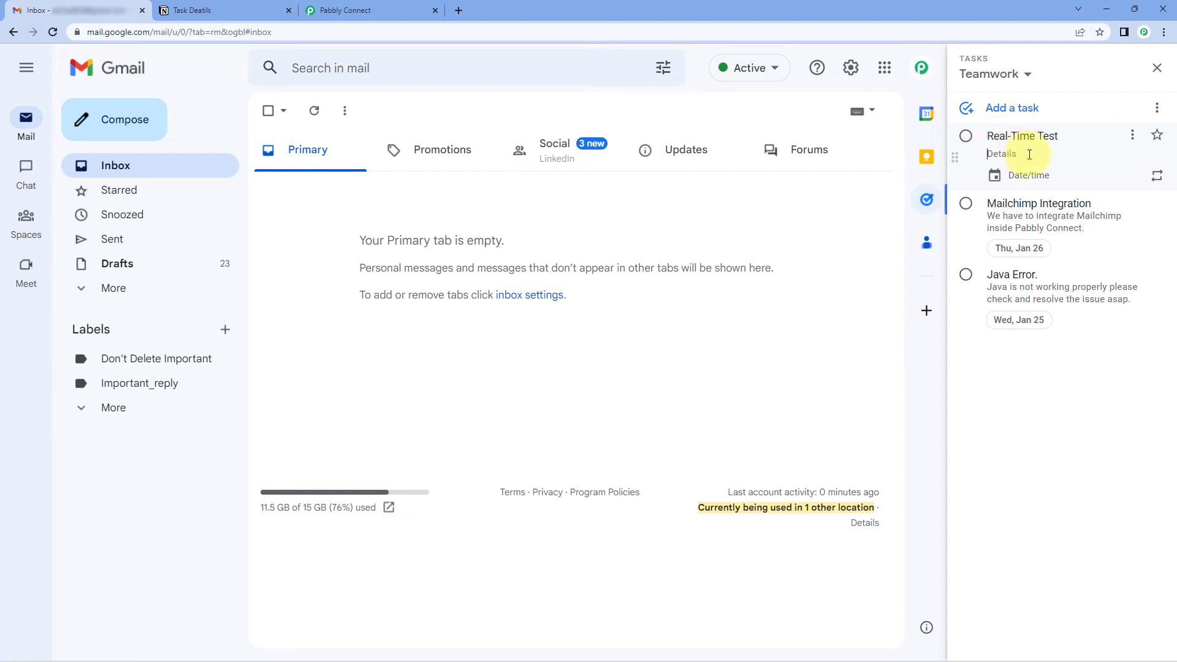
pyautogui.write('We are just testing')
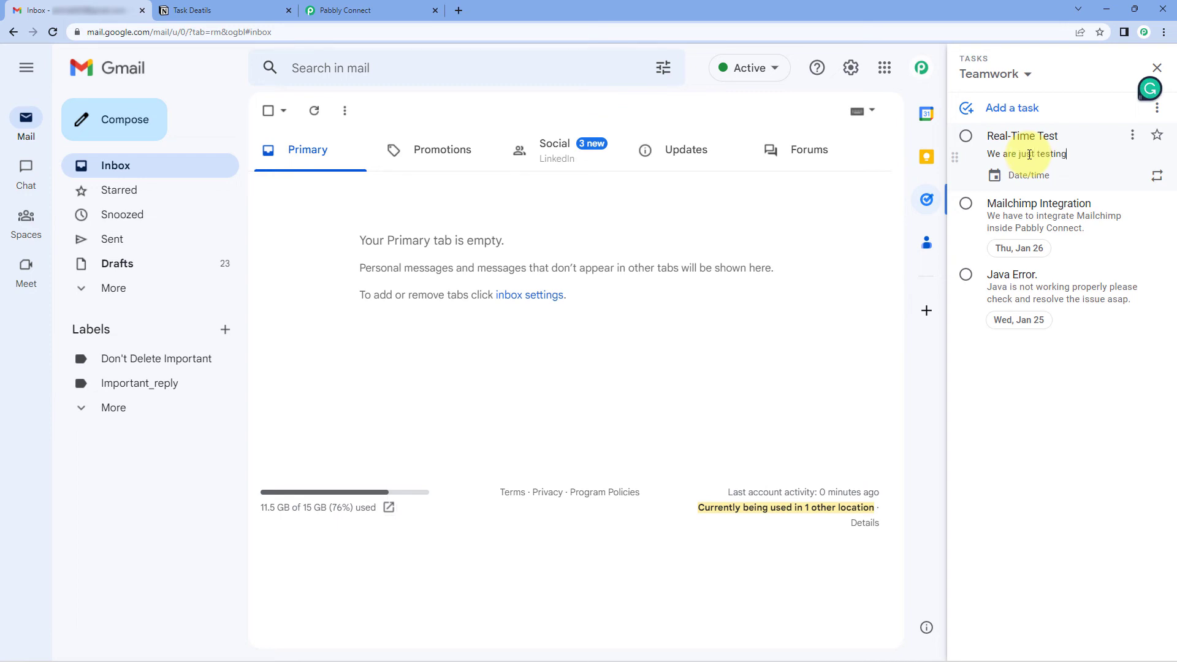
pyautogui.write(' this automation in real-time.')
# Step: Set the new task's due date to January 24, 2023
pyautogui.click(1030, 186)
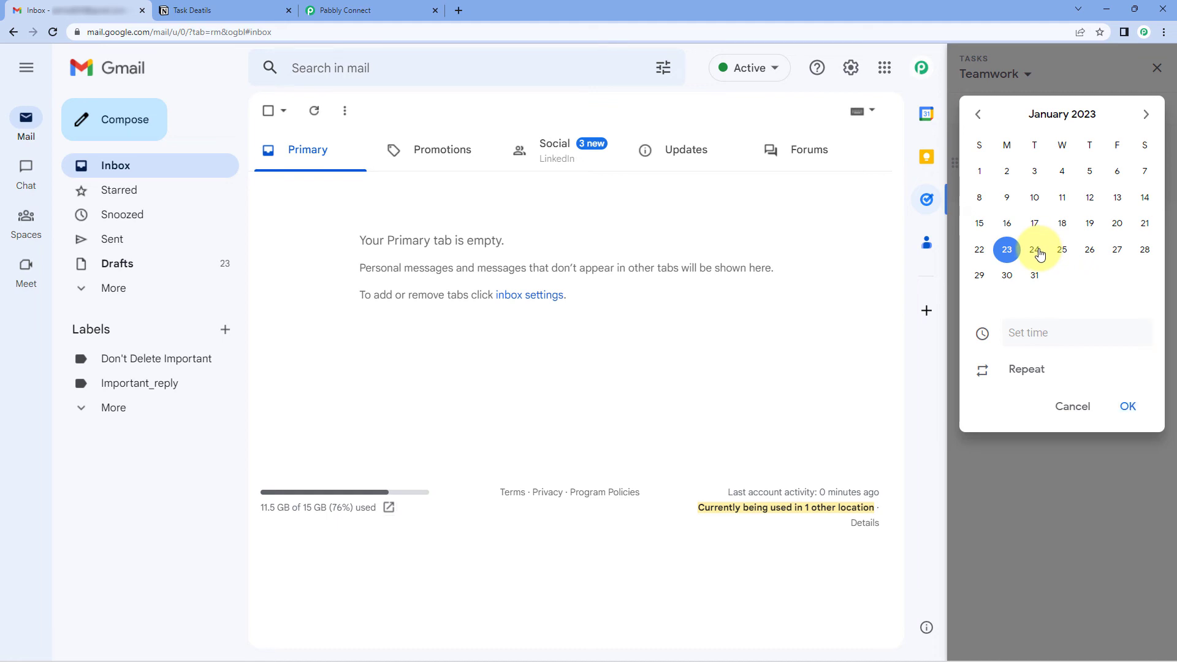
pyautogui.click(1039, 252)
pyautogui.click(1134, 409)
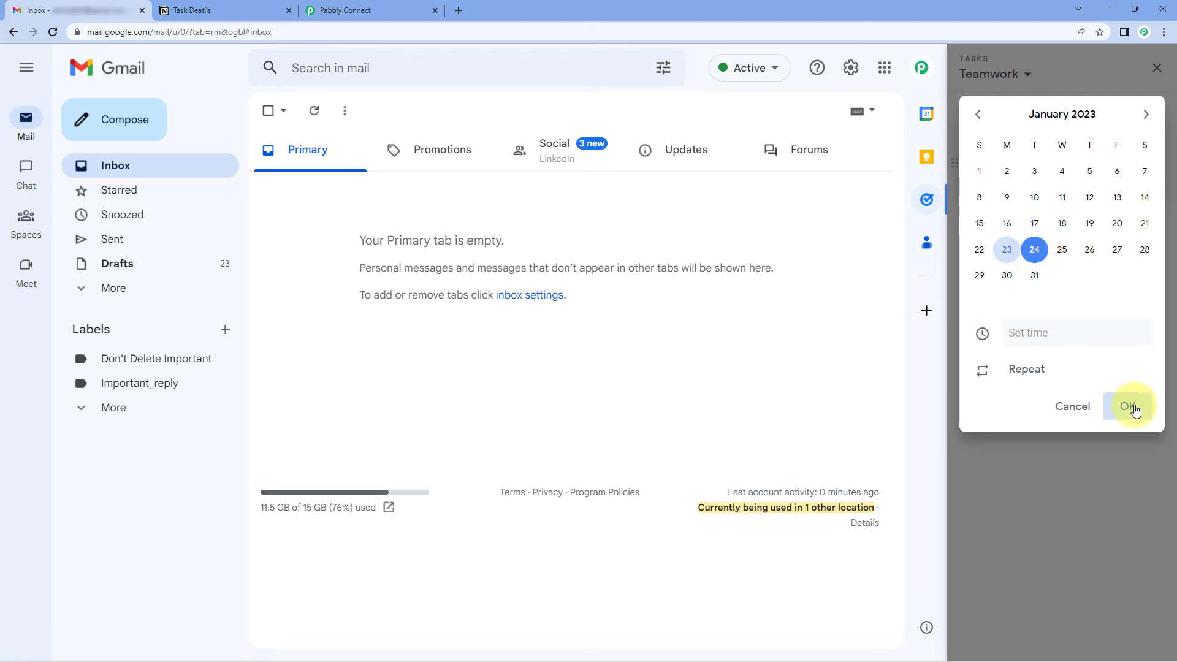
pyautogui.click(1062, 420)
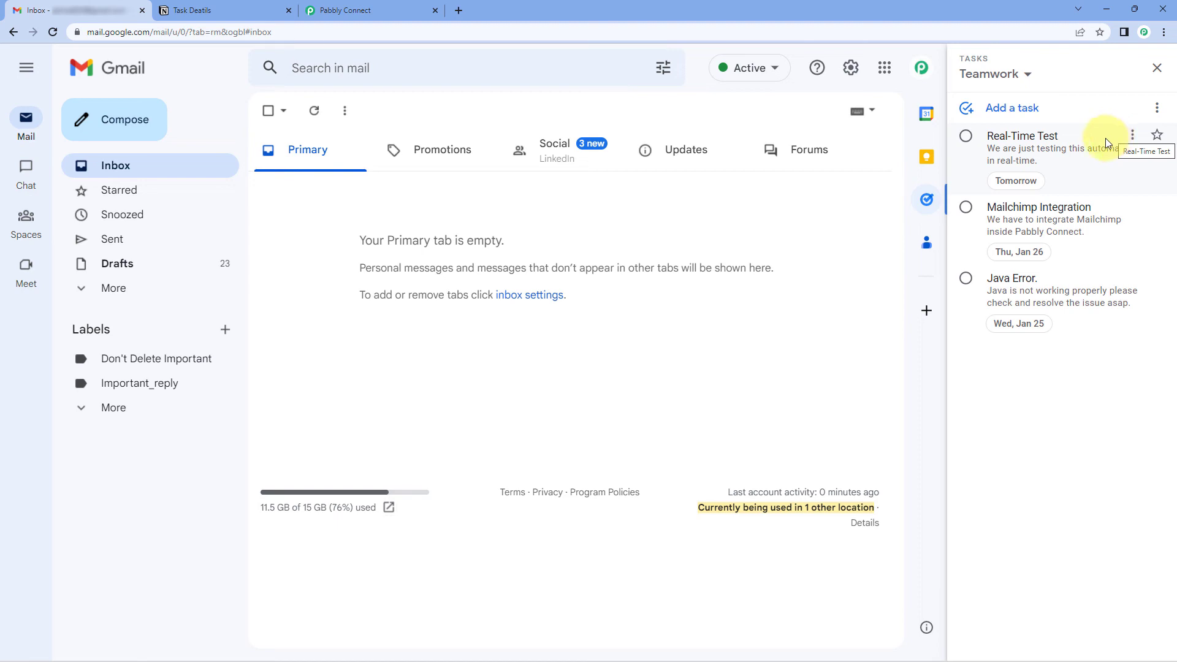
# Step: Check the trigger's polling interval in Pabbly Connect, and compare the Real-Time Test row in Notion's Task Deatils database with the Gmail task
pyautogui.click(415, 8)
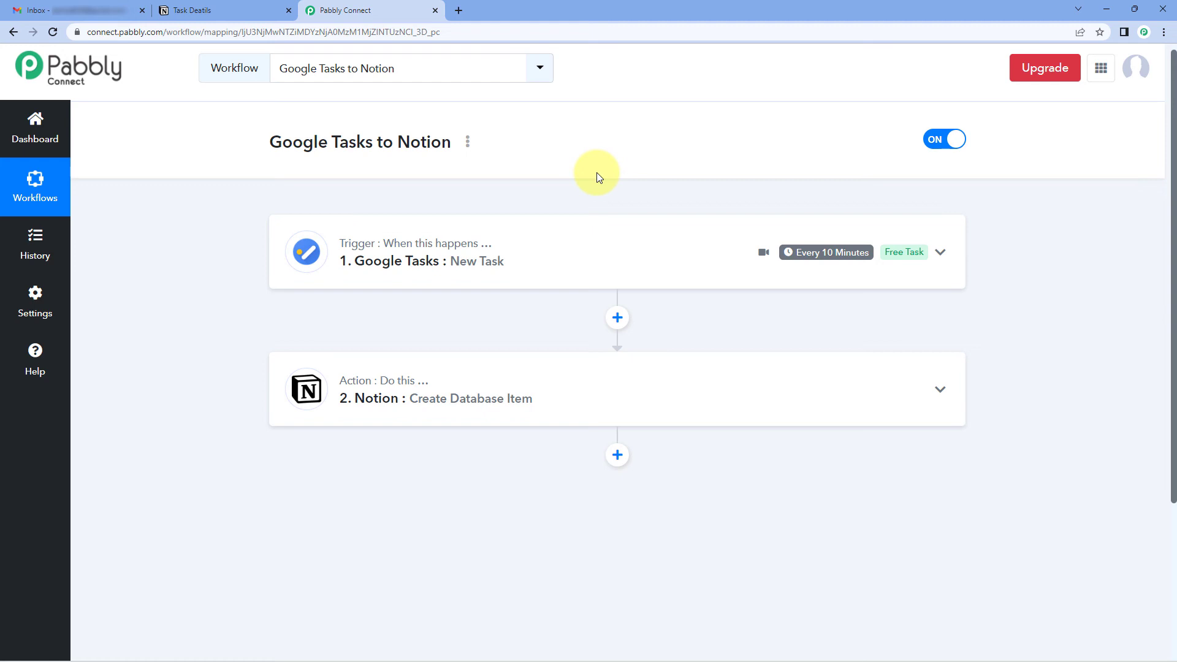
pyautogui.moveTo(856, 246)
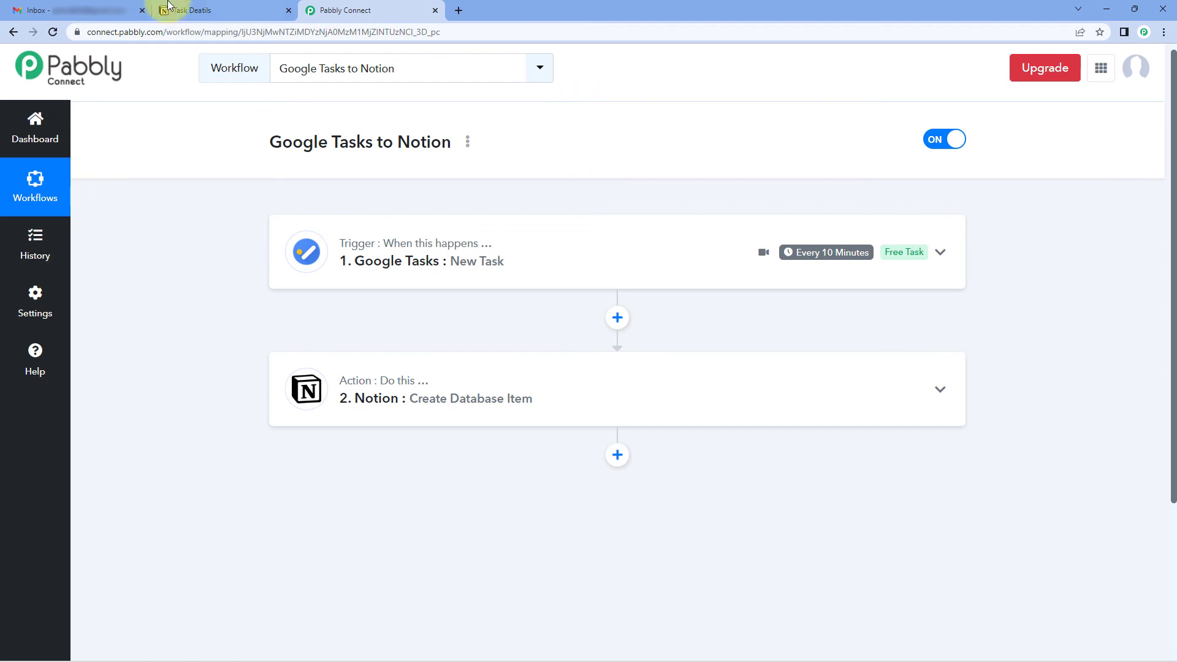
pyautogui.click(201, 7)
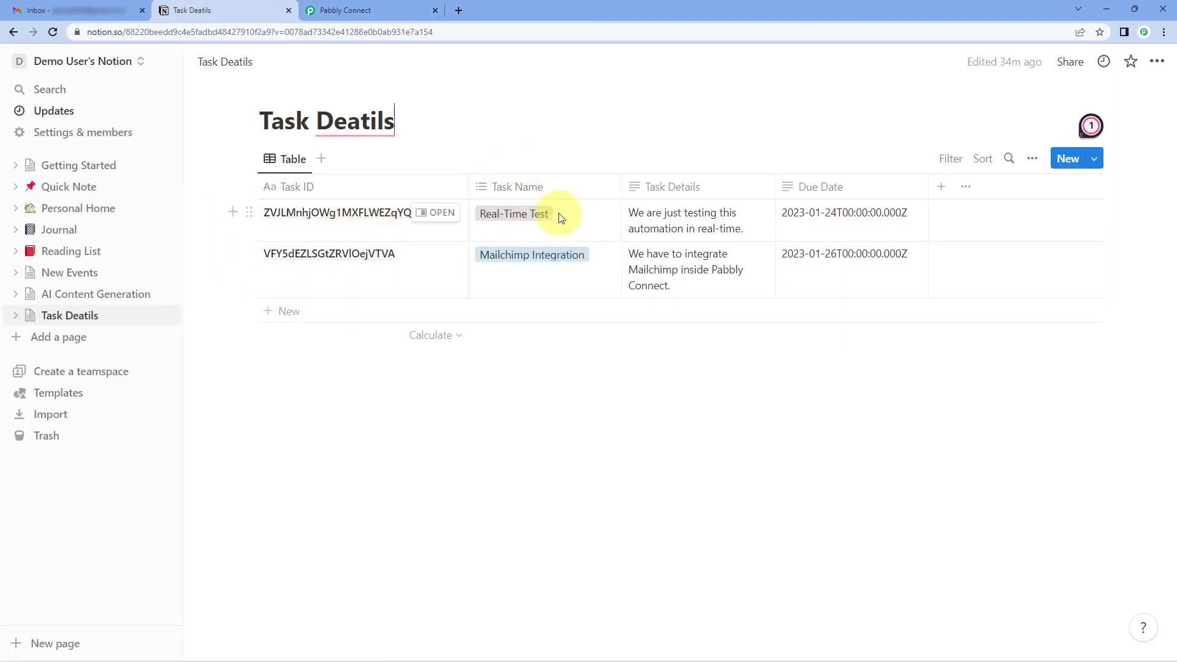
pyautogui.click(131, 13)
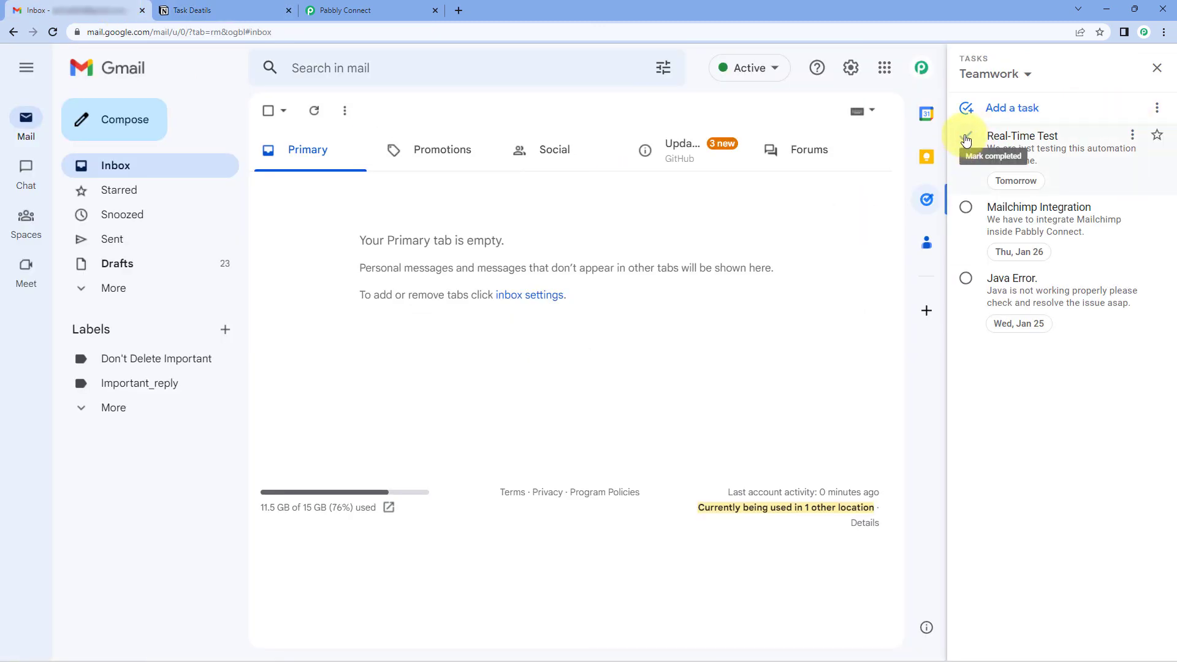
pyautogui.click(244, 8)
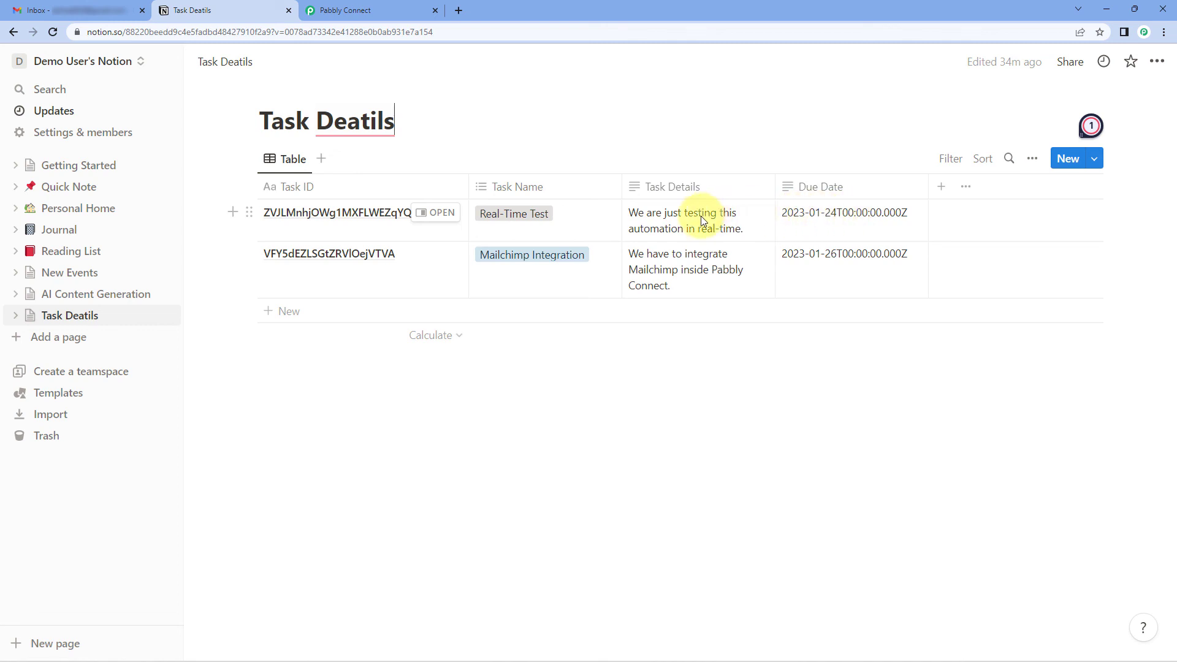
pyautogui.click(347, 10)
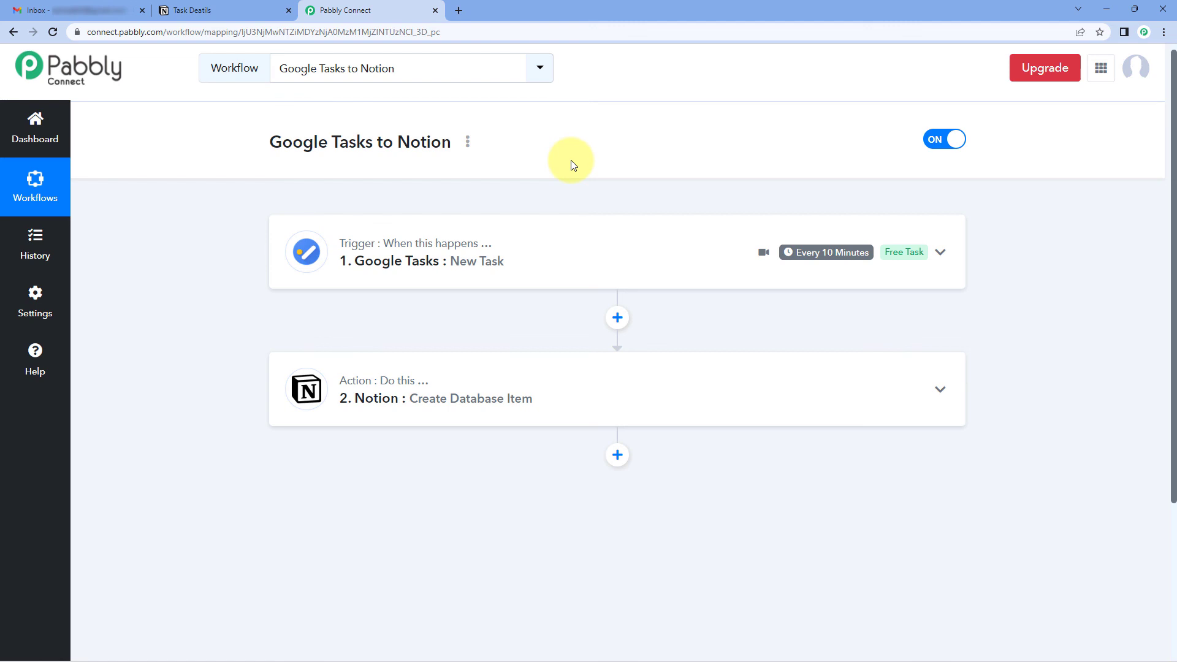